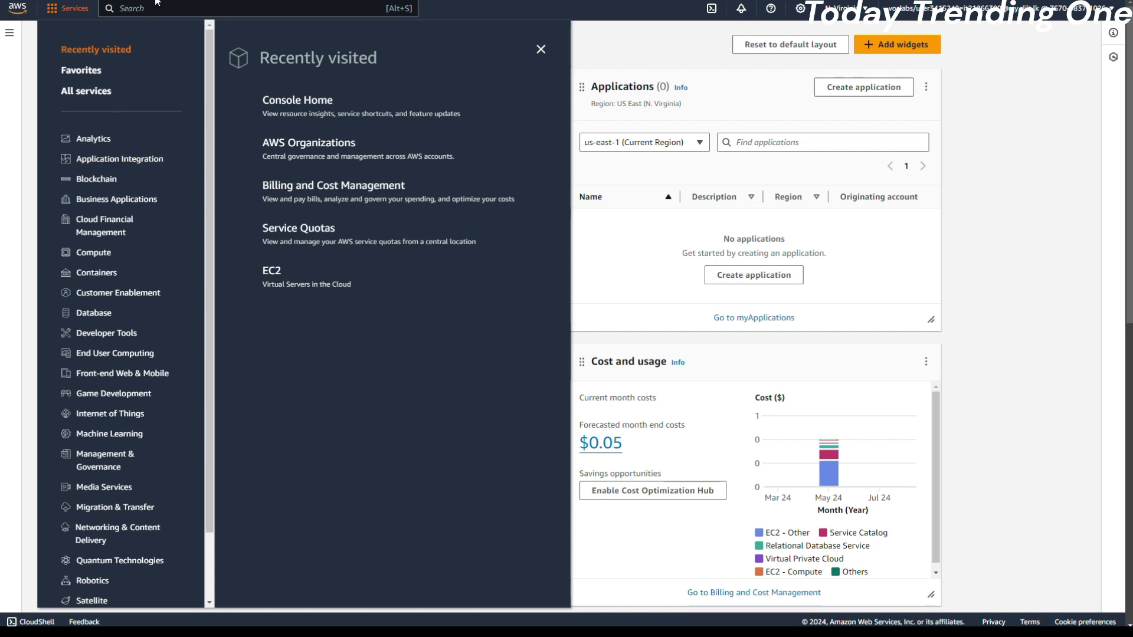
# Open the EC2 instances list, select the Lab instance and examine its details, including its availability zone
pyautogui.click(278, 298)
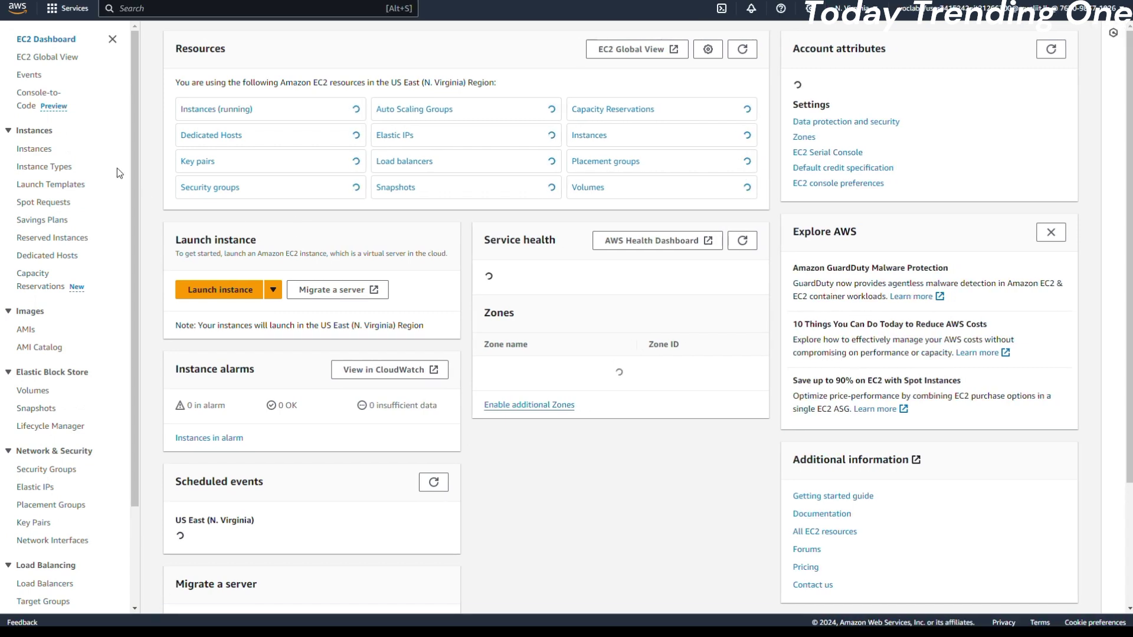
pyautogui.click(42, 152)
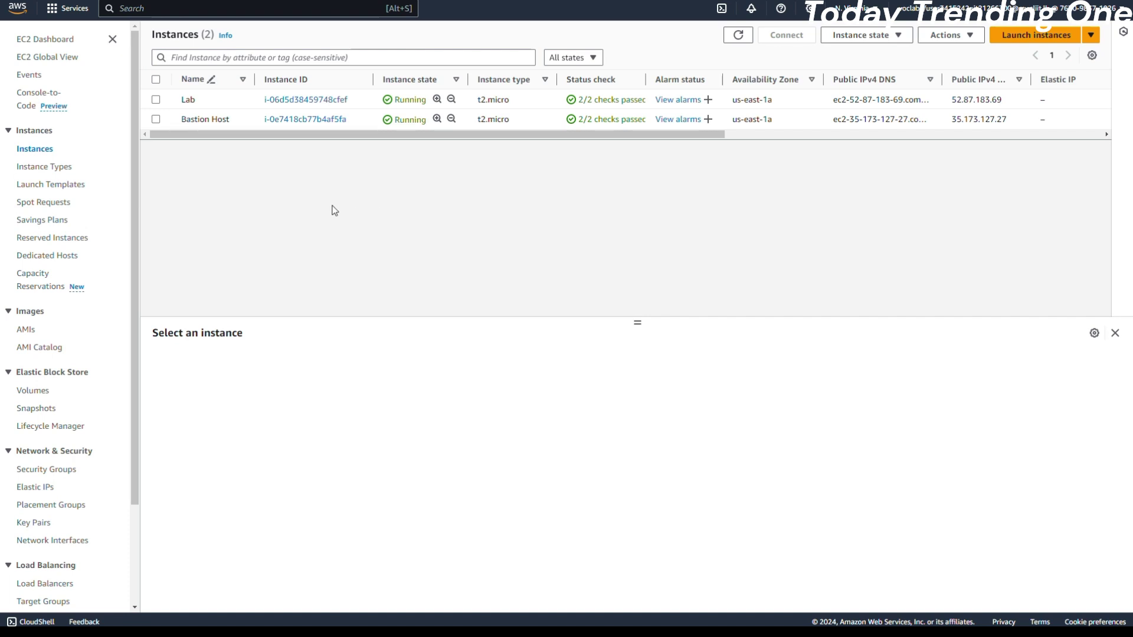
pyautogui.click(157, 100)
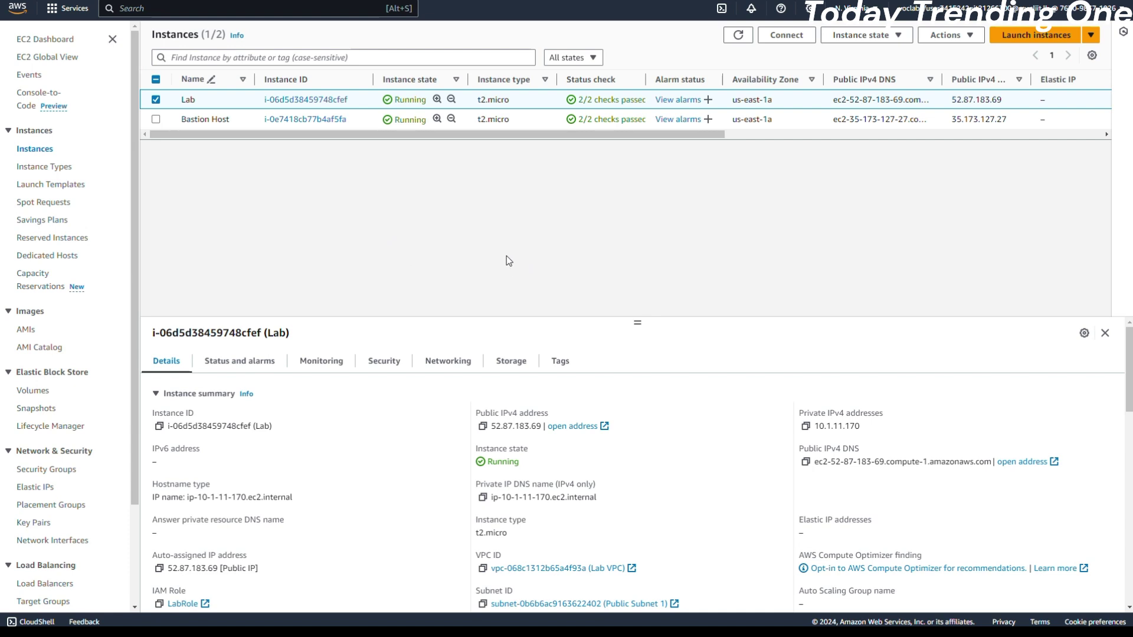
pyautogui.scroll(-4, 528, 494)
pyautogui.scroll(-6, 528, 493)
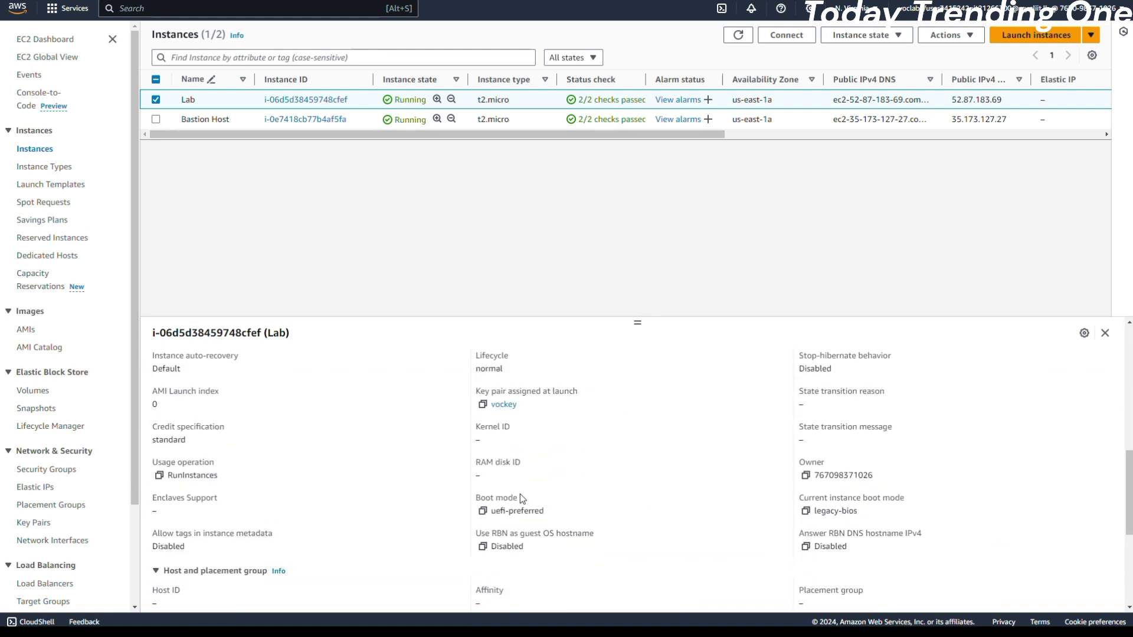
pyautogui.scroll(4, 476, 499)
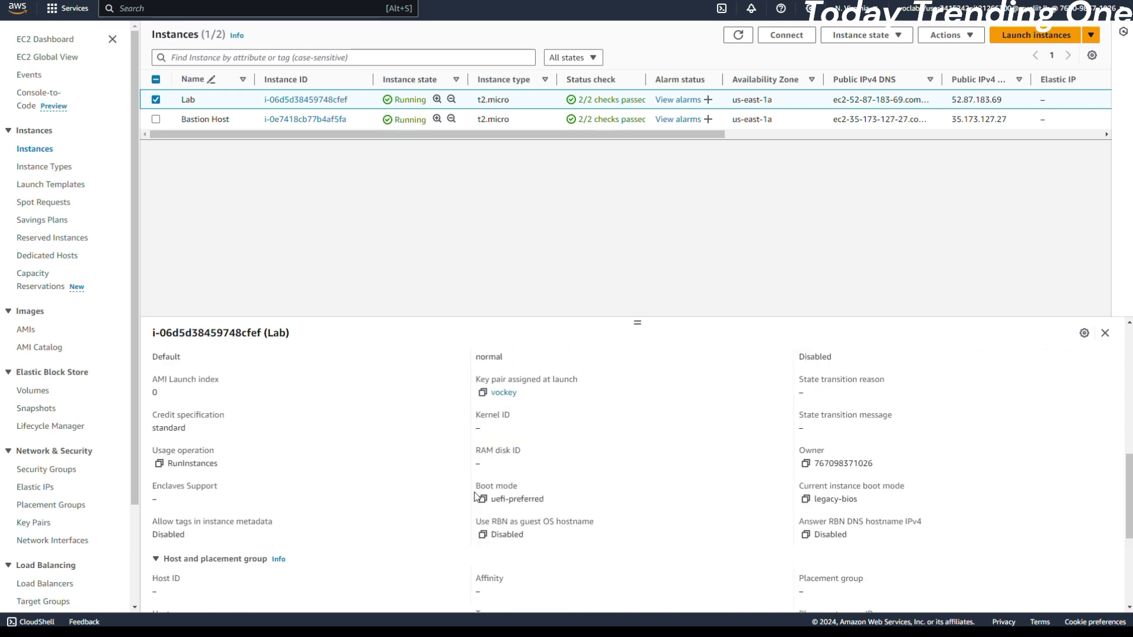
pyautogui.scroll(4, 476, 497)
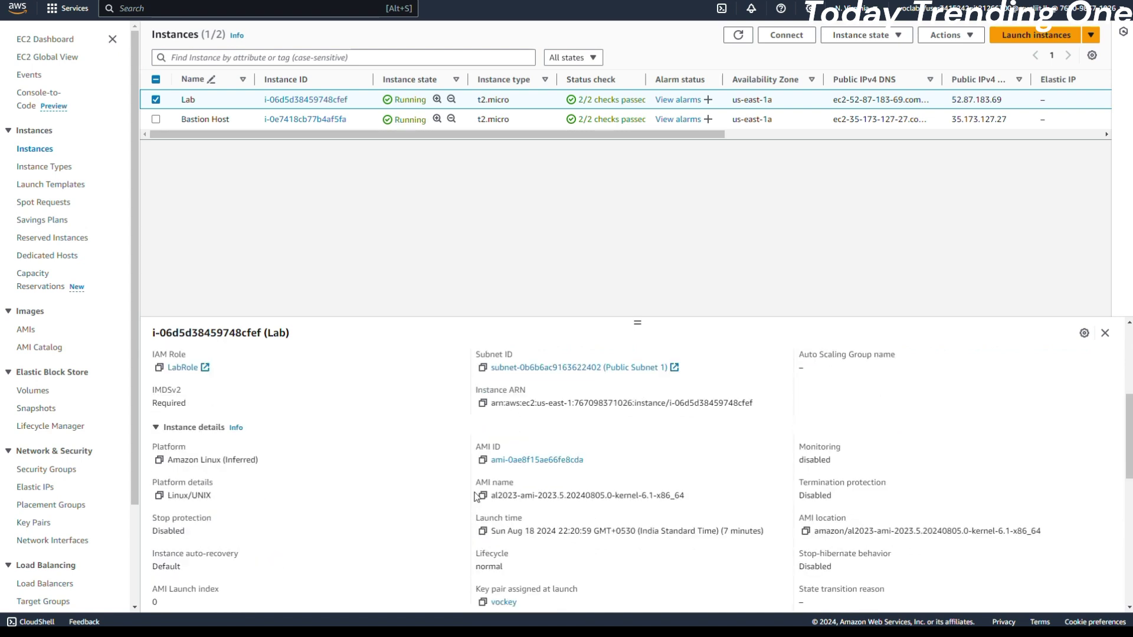
pyautogui.scroll(4, 476, 498)
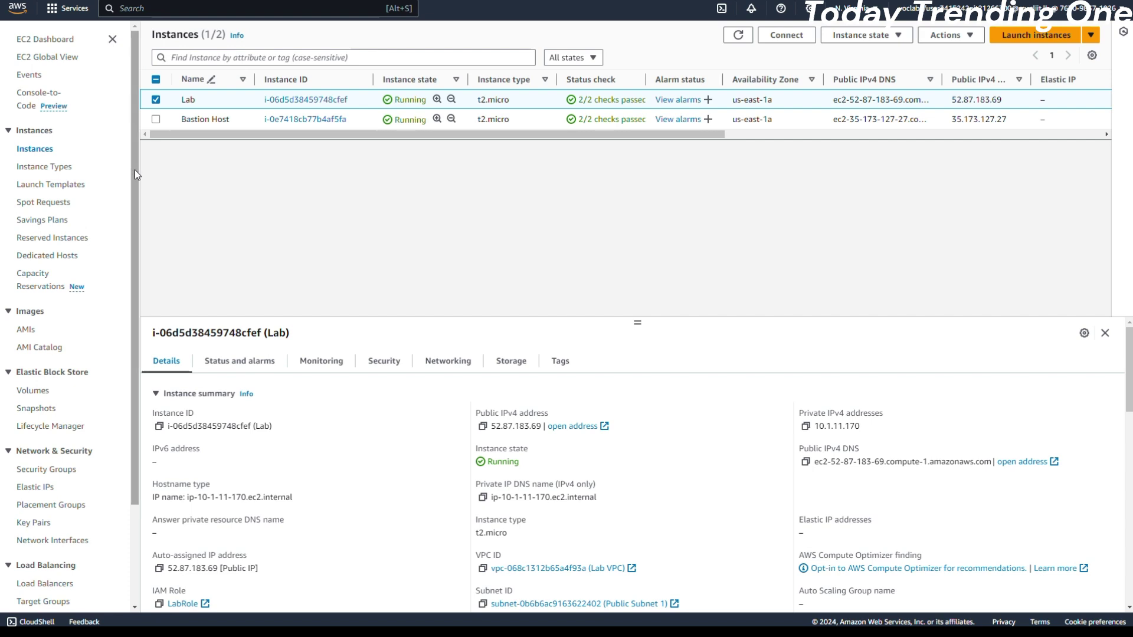
pyautogui.moveTo(135, 172)
pyautogui.mouseDown()
pyautogui.moveTo(137, 247)
pyautogui.moveTo(144, 158)
pyautogui.mouseUp()
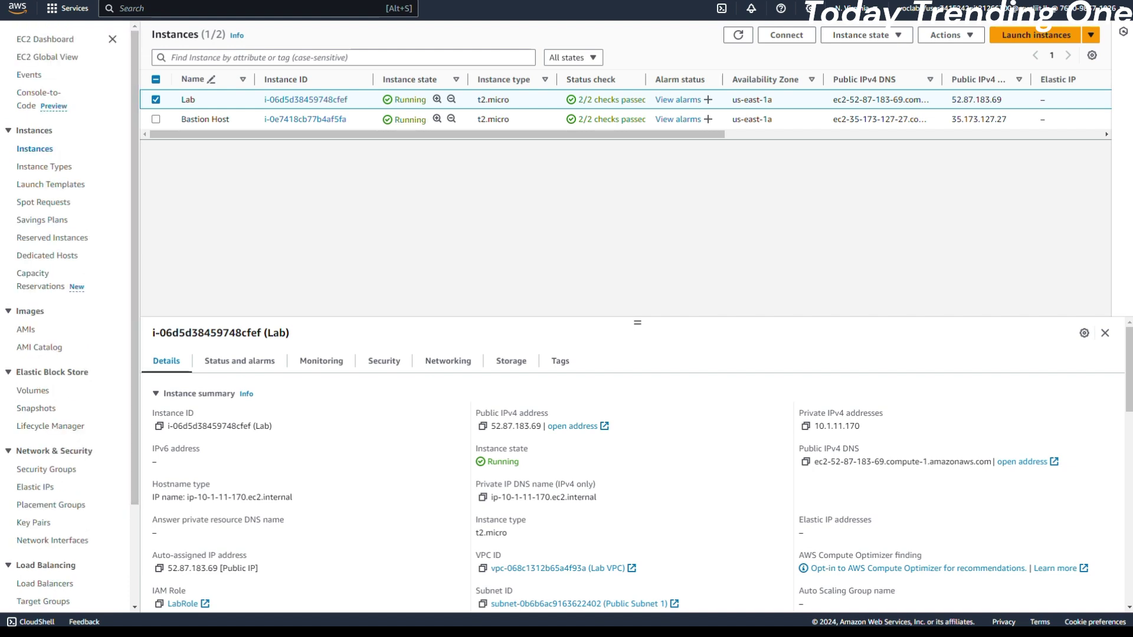
# Start creating a new EBS volume of type General Purpose SSD (gp2), keeping us-east-1a as its availability zone
pyautogui.click(33, 391)
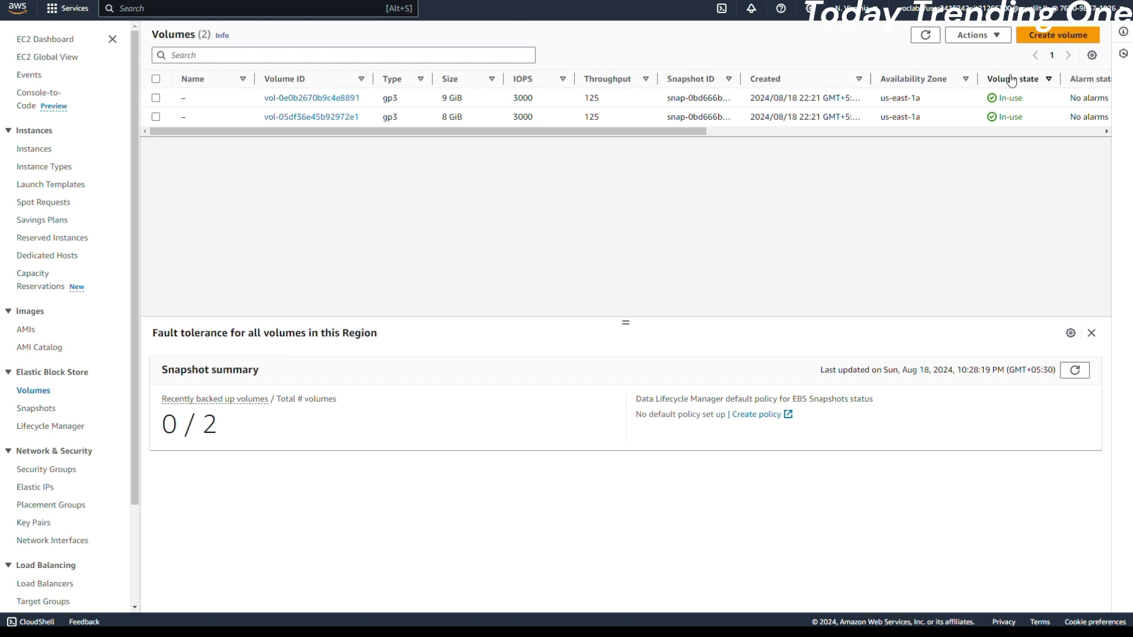
pyautogui.click(1040, 42)
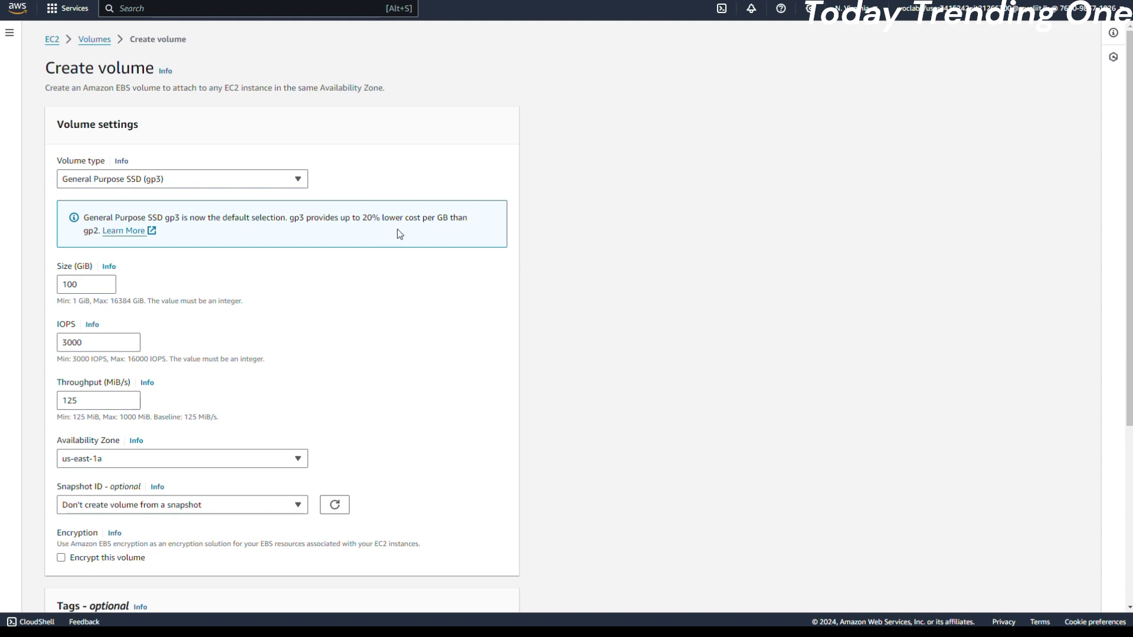
pyautogui.click(236, 178)
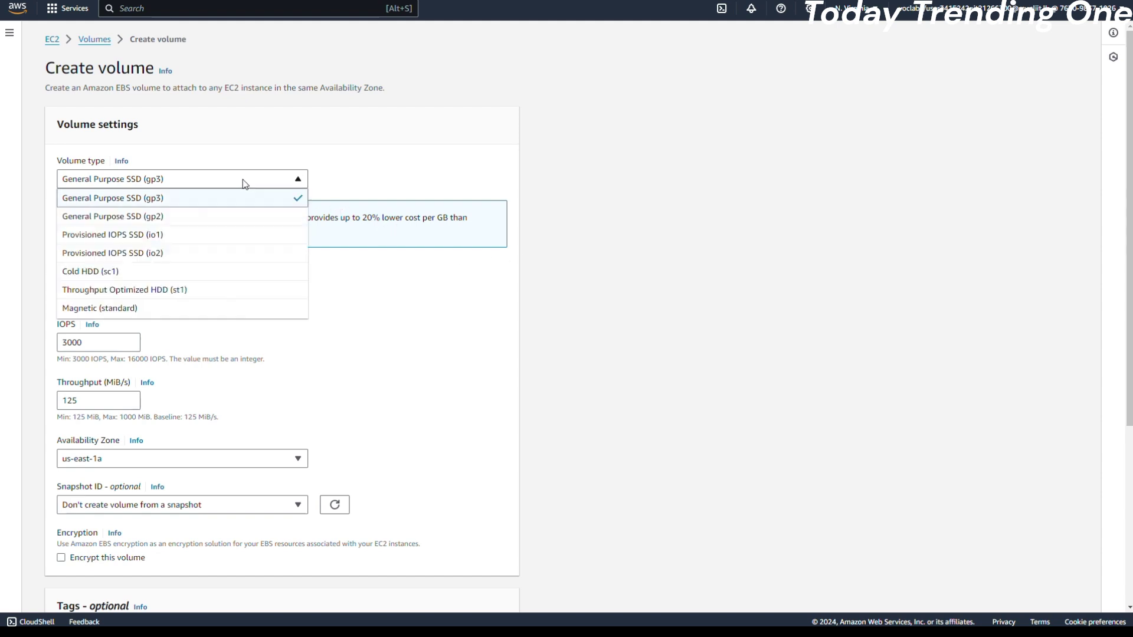
pyautogui.click(224, 217)
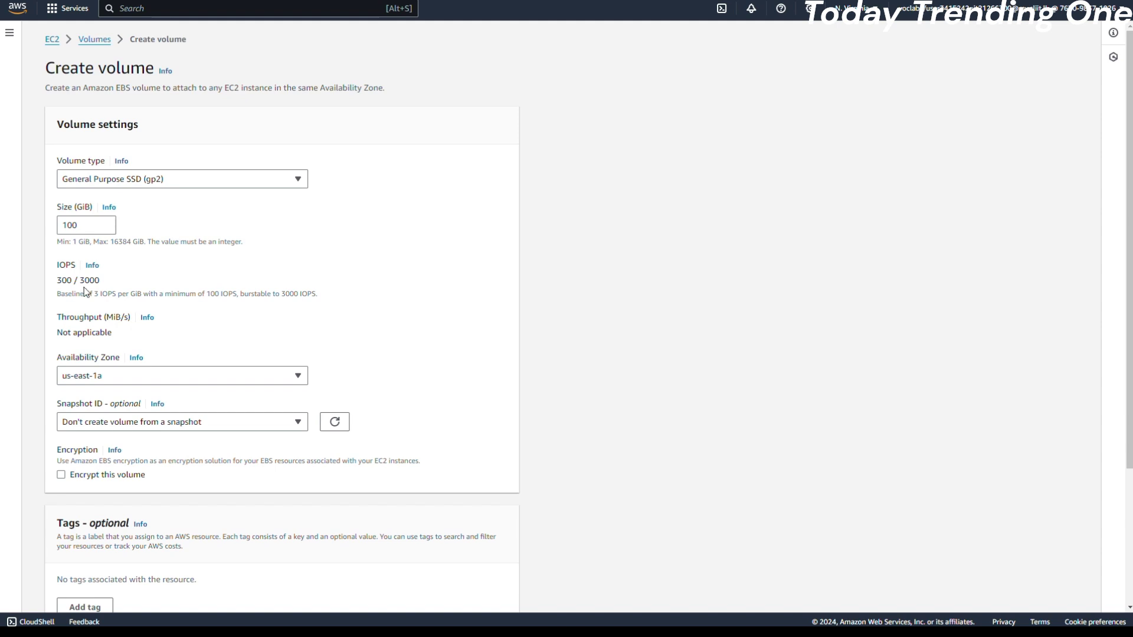
pyautogui.click(168, 384)
pyautogui.click(169, 384)
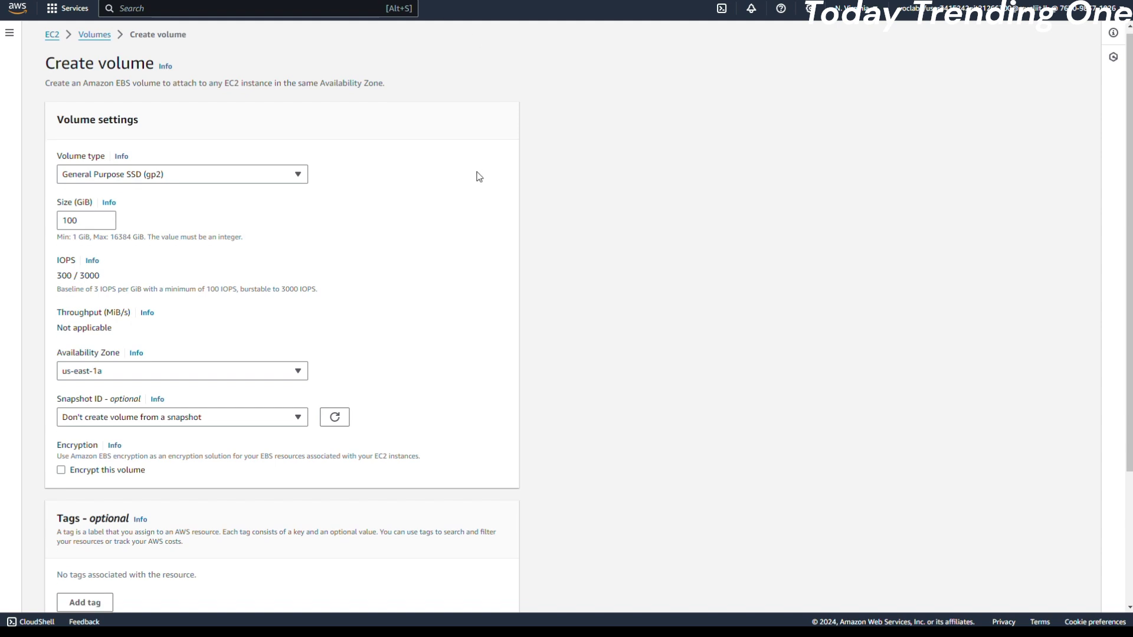
# Add a single tag to the new volume with the key Name and the value My Volume
pyautogui.scroll(-3, 261, 353)
pyautogui.click(85, 425)
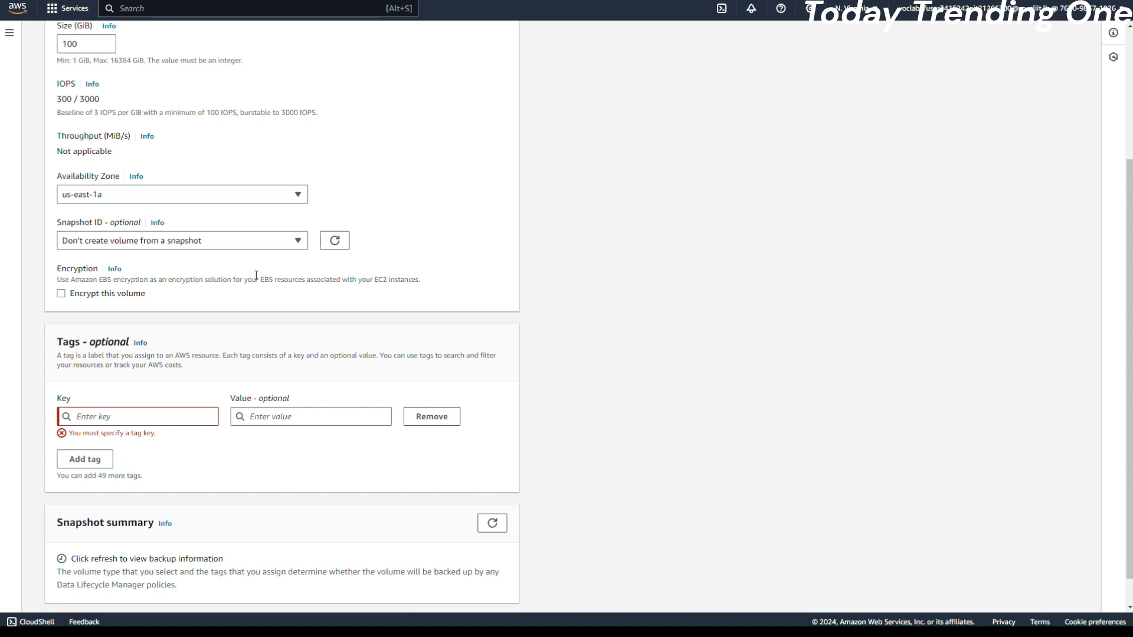
pyautogui.click(106, 417)
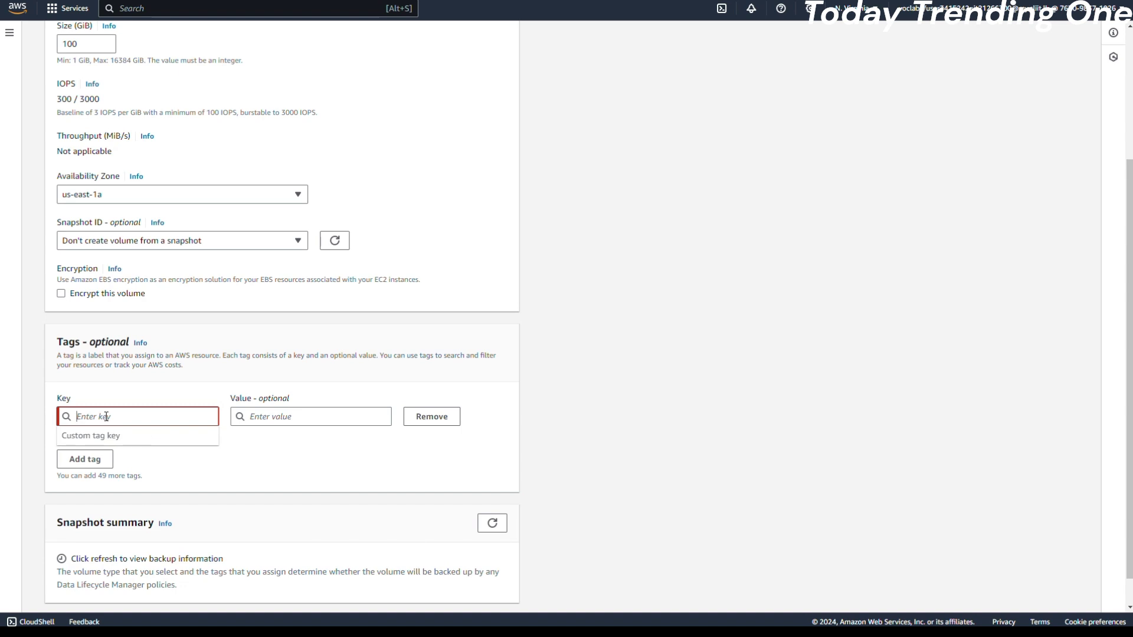
pyautogui.write('Name')
pyautogui.click(284, 417)
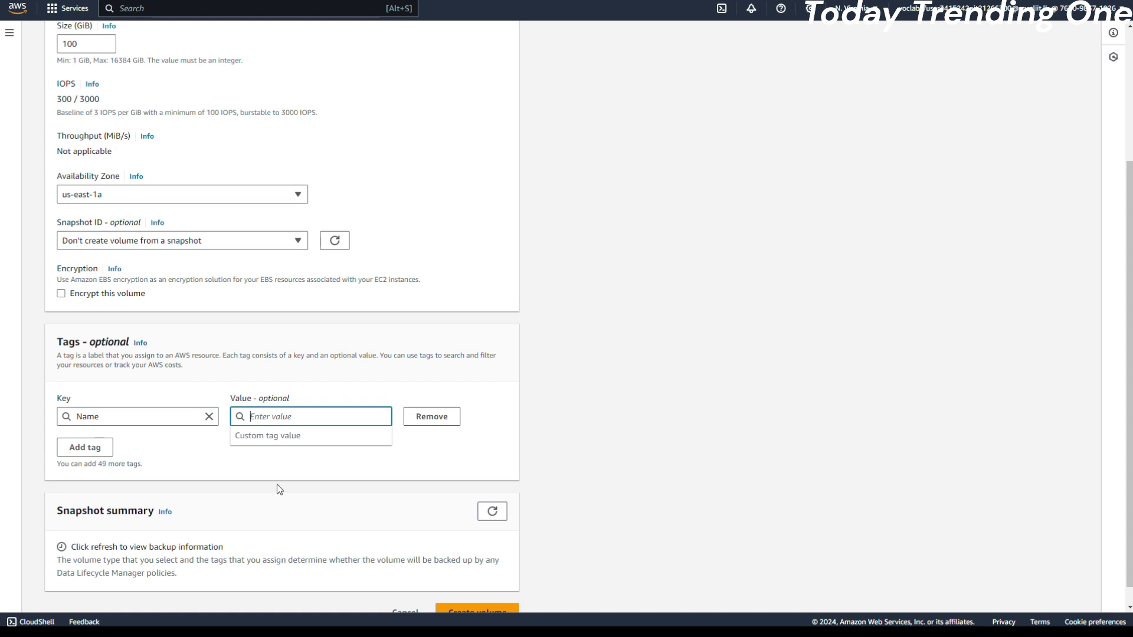
pyautogui.write('My ')
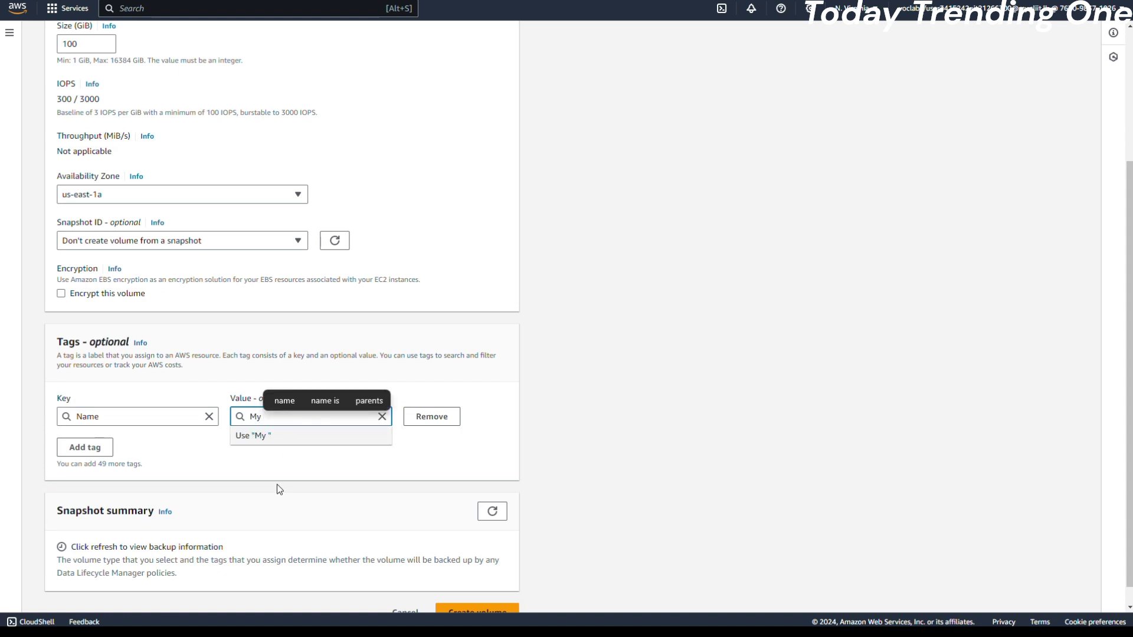
pyautogui.write('Vo')
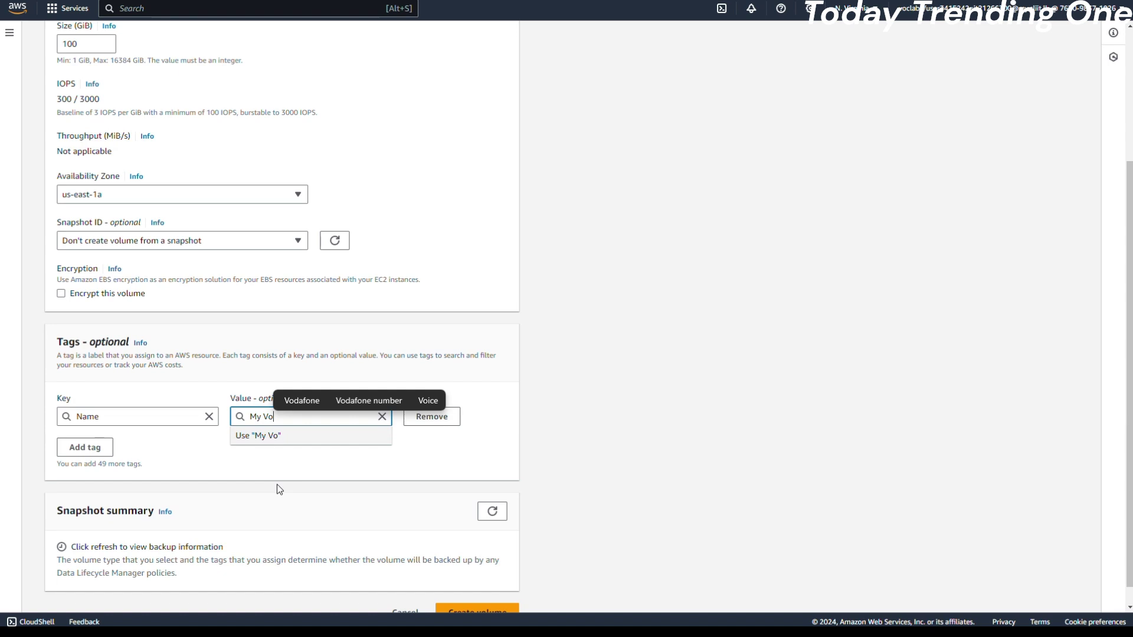
pyautogui.write('lu')
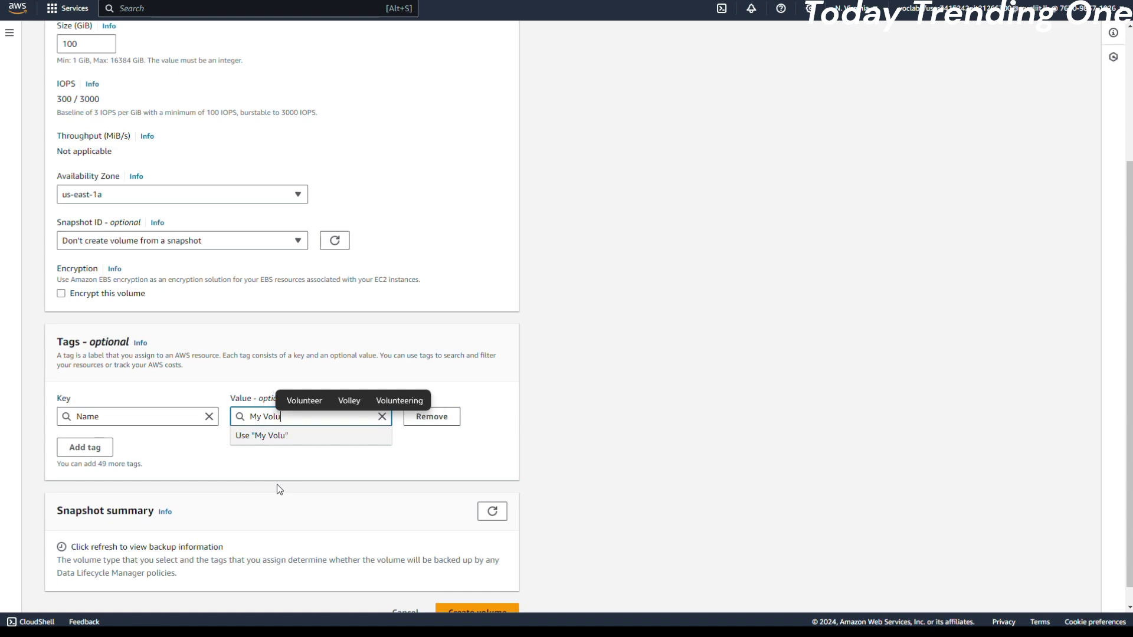
pyautogui.write('me')
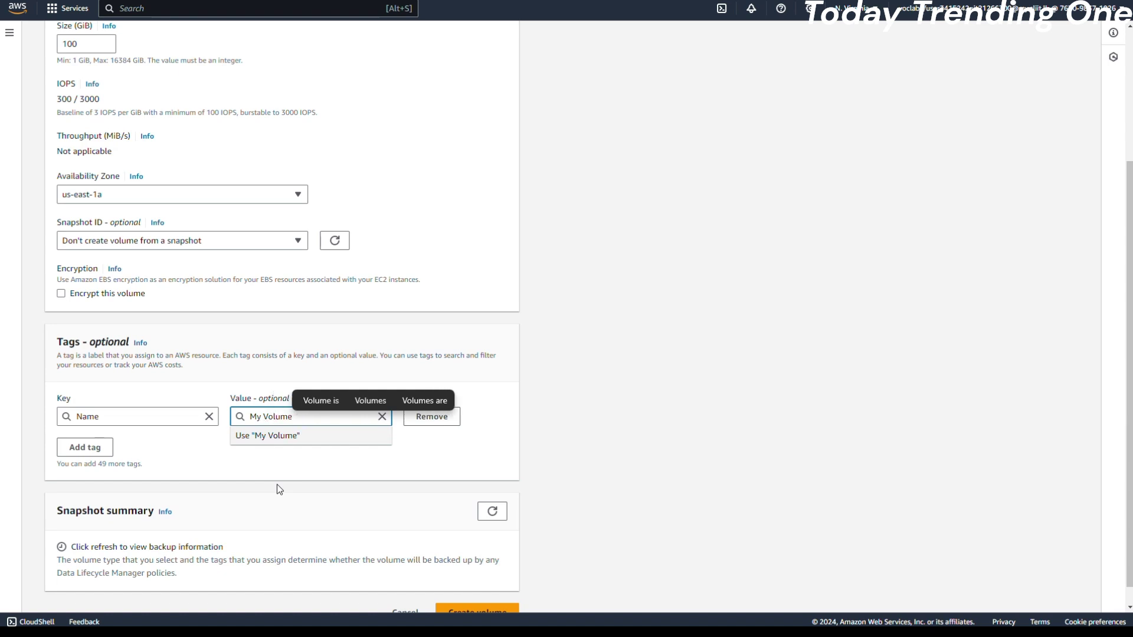
pyautogui.click(108, 449)
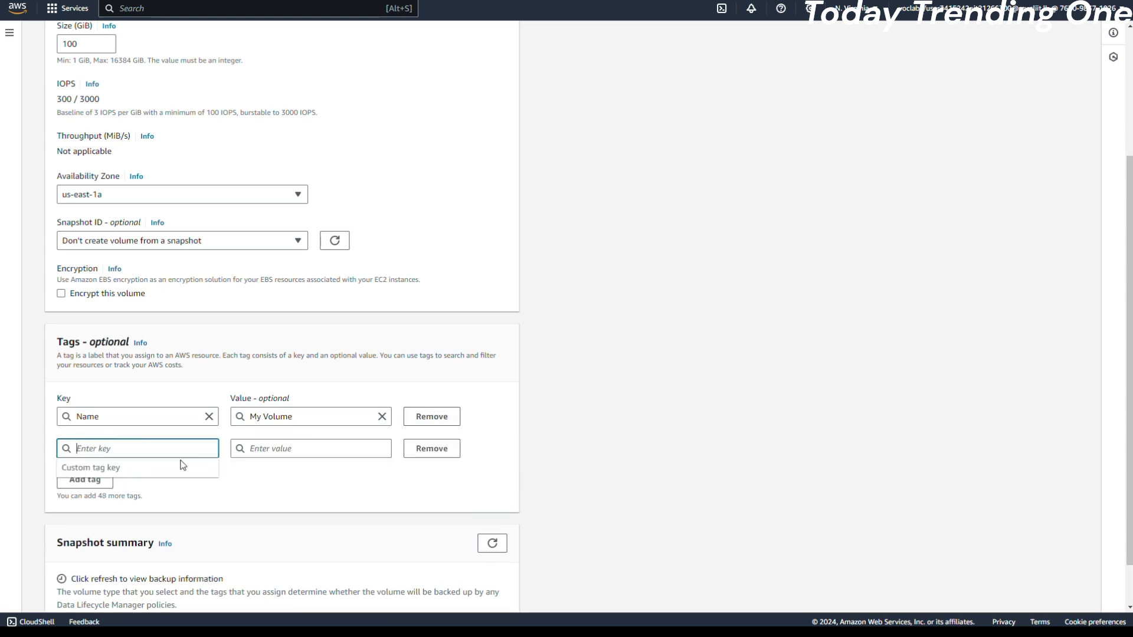
pyautogui.click(437, 453)
# Try to create the gp2 volume with its size left at 100 GiB
pyautogui.scroll(-1, 407, 479)
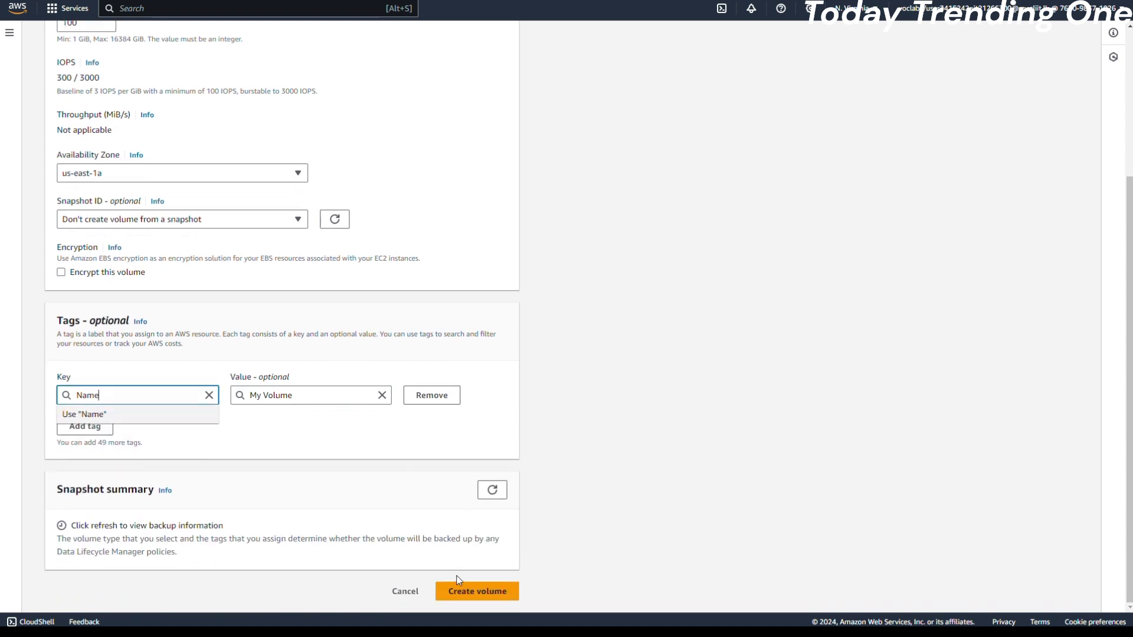
pyautogui.click(490, 597)
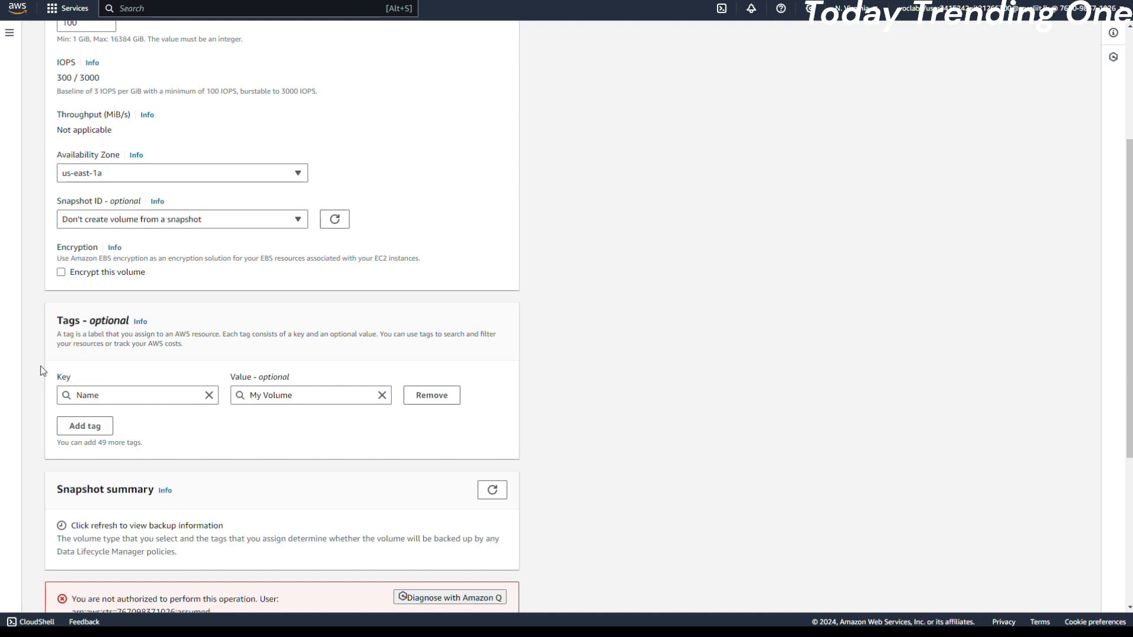
pyautogui.scroll(-4, 231, 465)
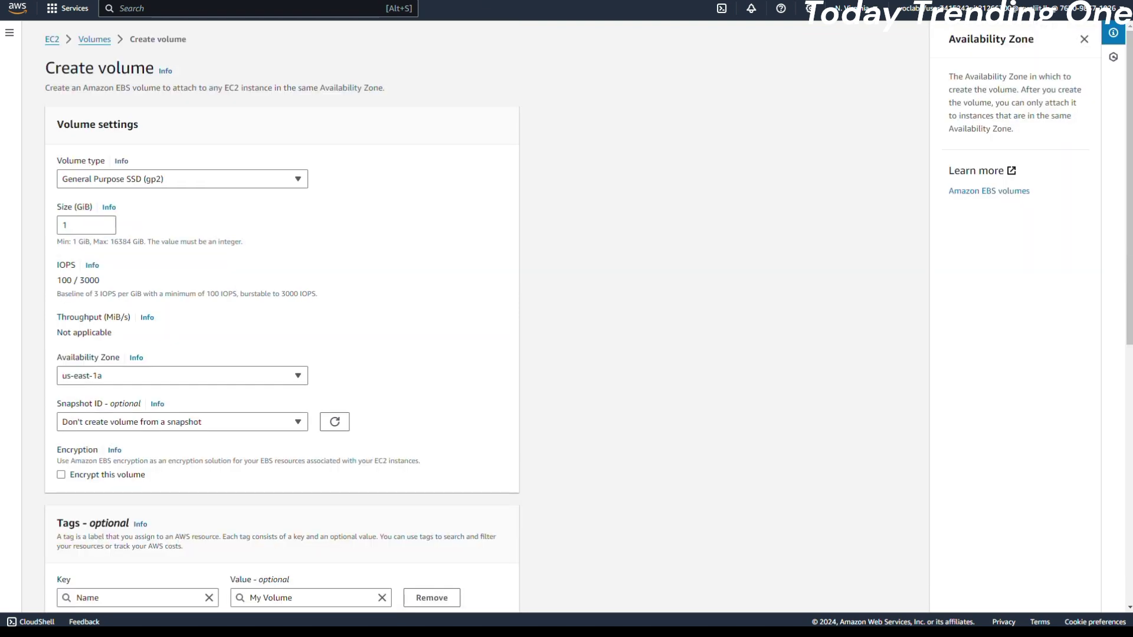
# Create the 1 GiB gp2 volume tagged My Volume and refresh the volumes list
pyautogui.scroll(-3, 302, 220)
pyautogui.scroll(-4, 301, 223)
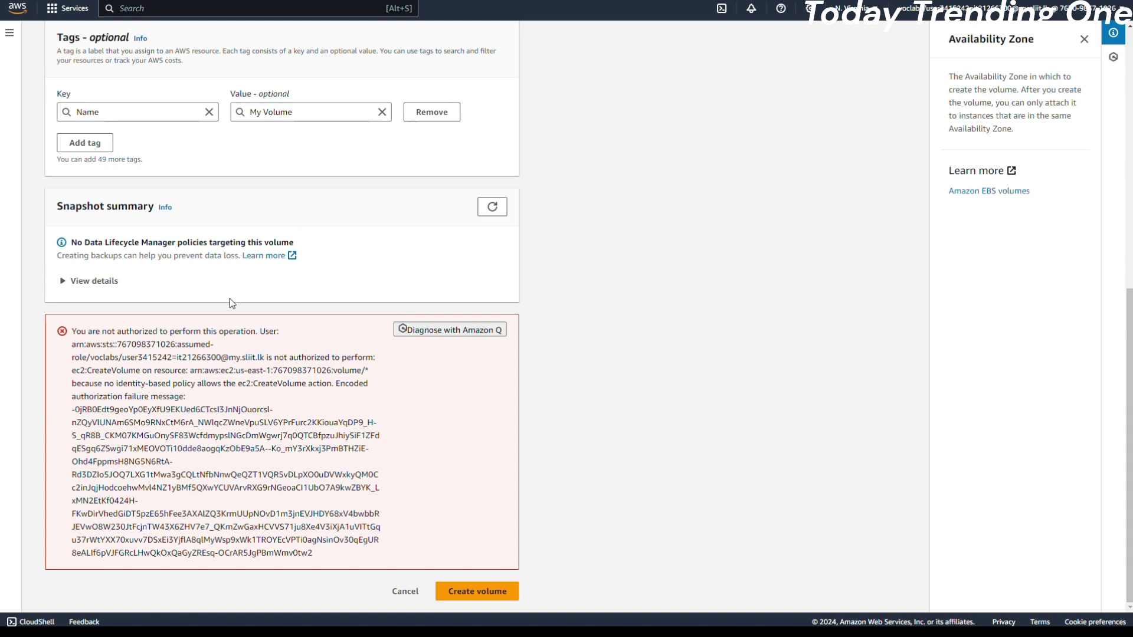
pyautogui.click(452, 590)
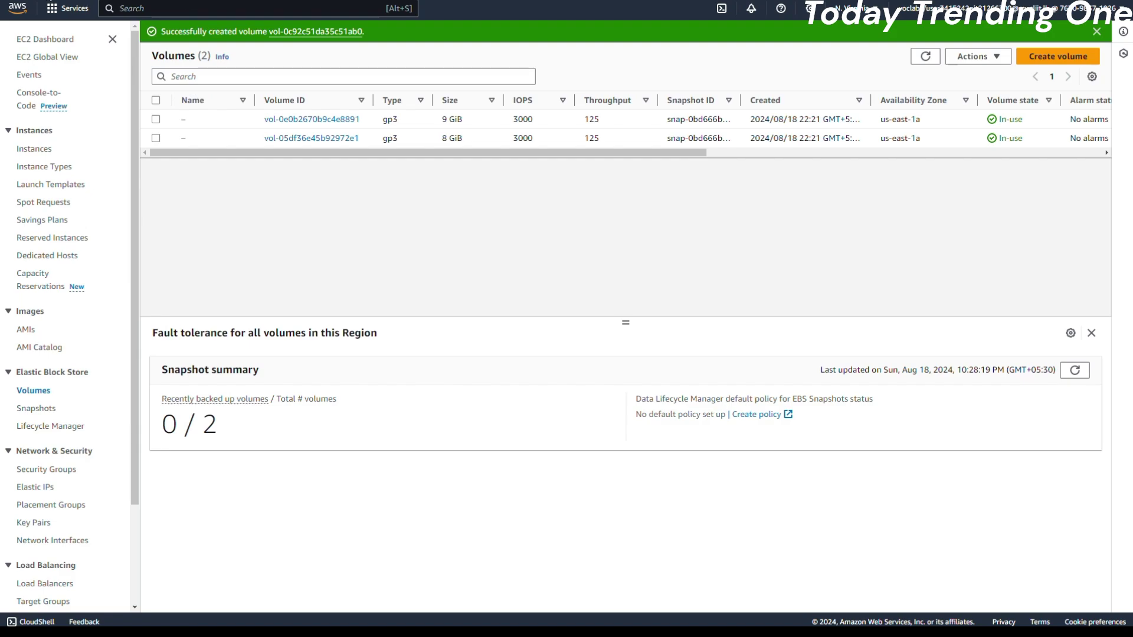
pyautogui.press('F5')
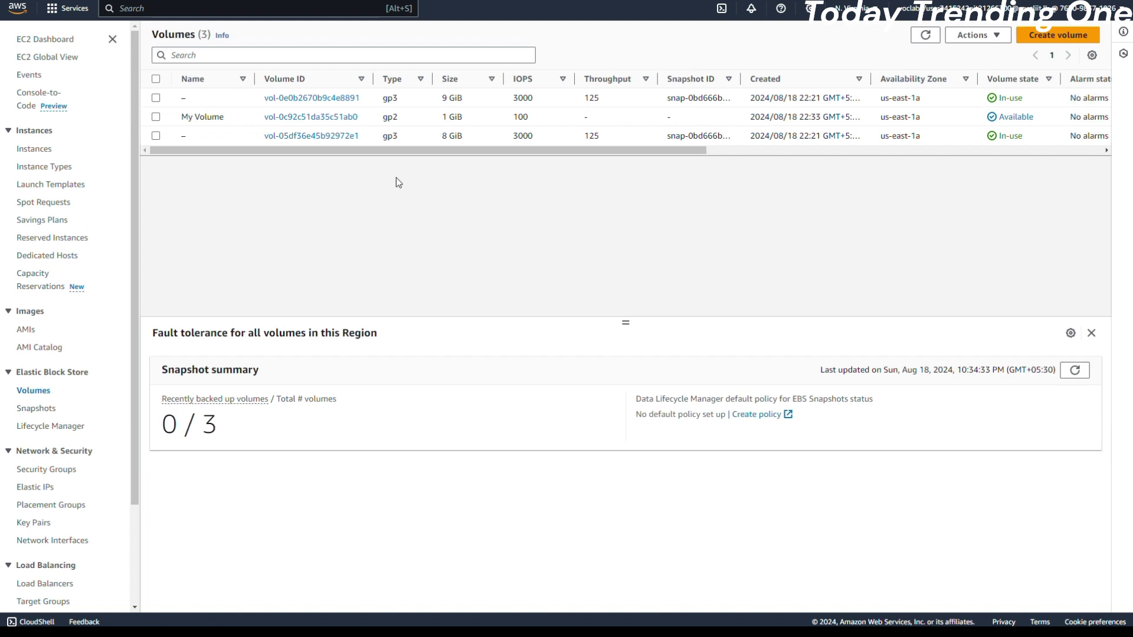
# Attach My Volume to the Lab instance with the device name /dev/sdf
pyautogui.click(157, 118)
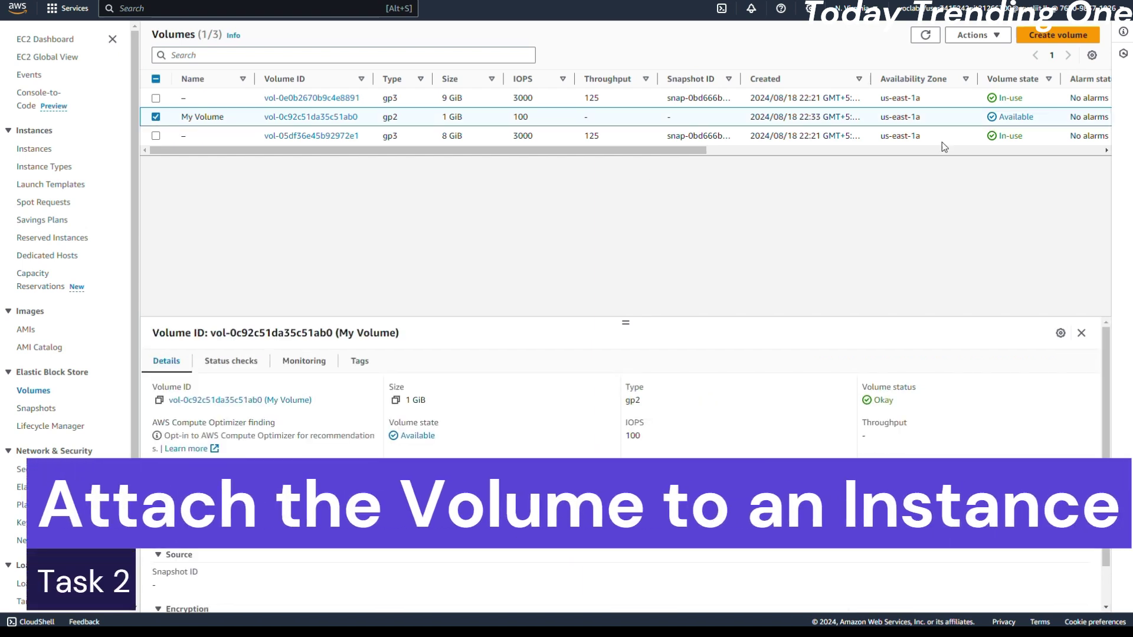
pyautogui.click(978, 33)
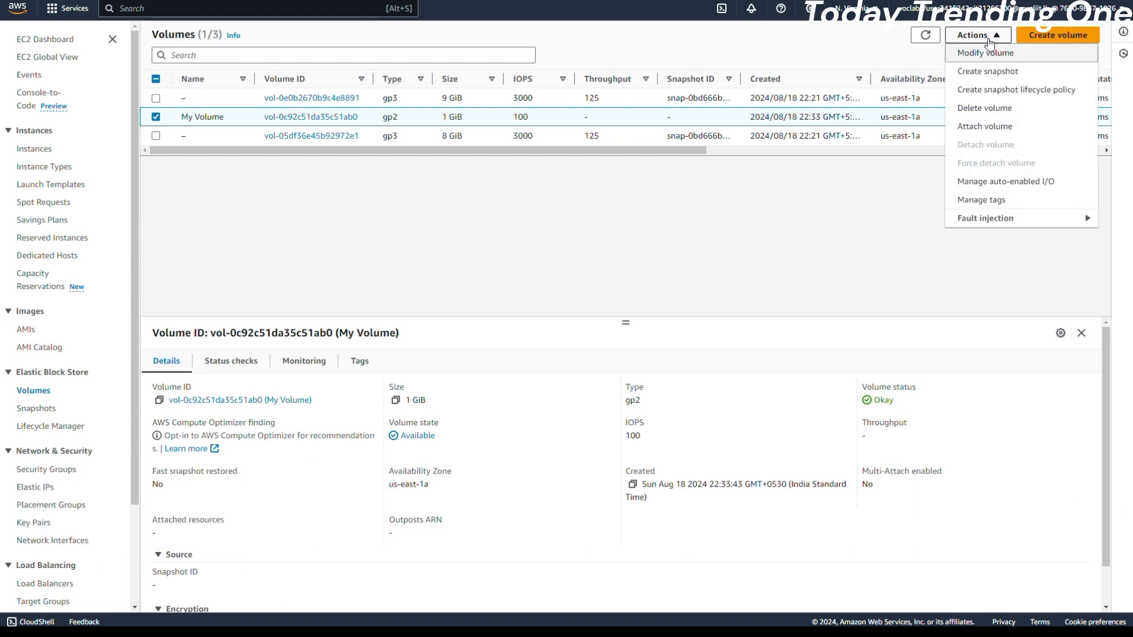
pyautogui.click(985, 126)
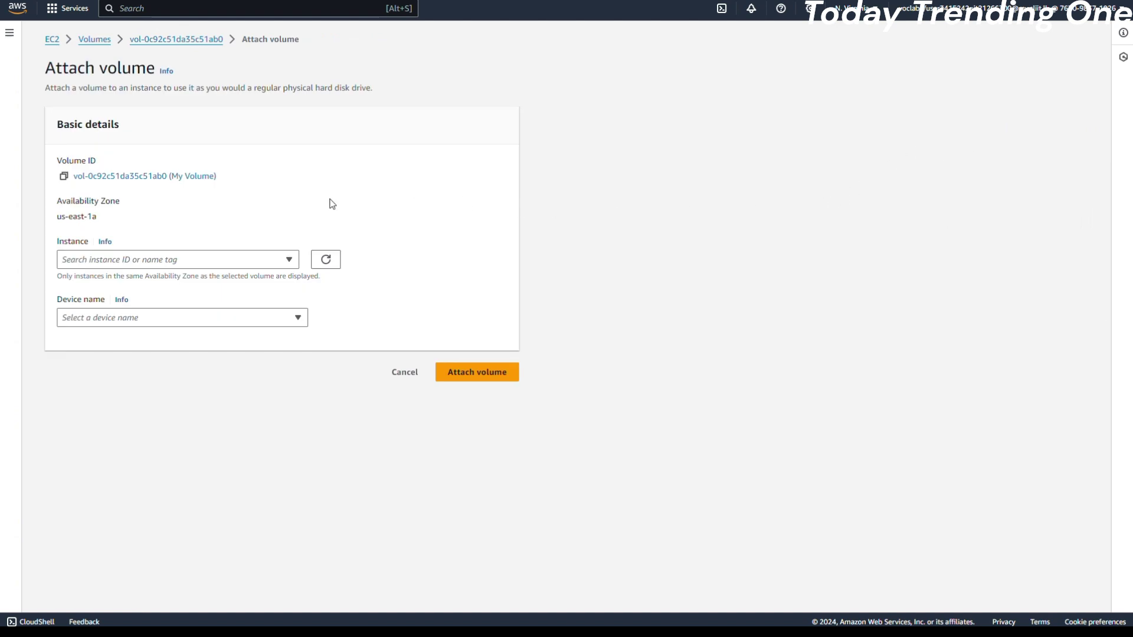
pyautogui.click(260, 264)
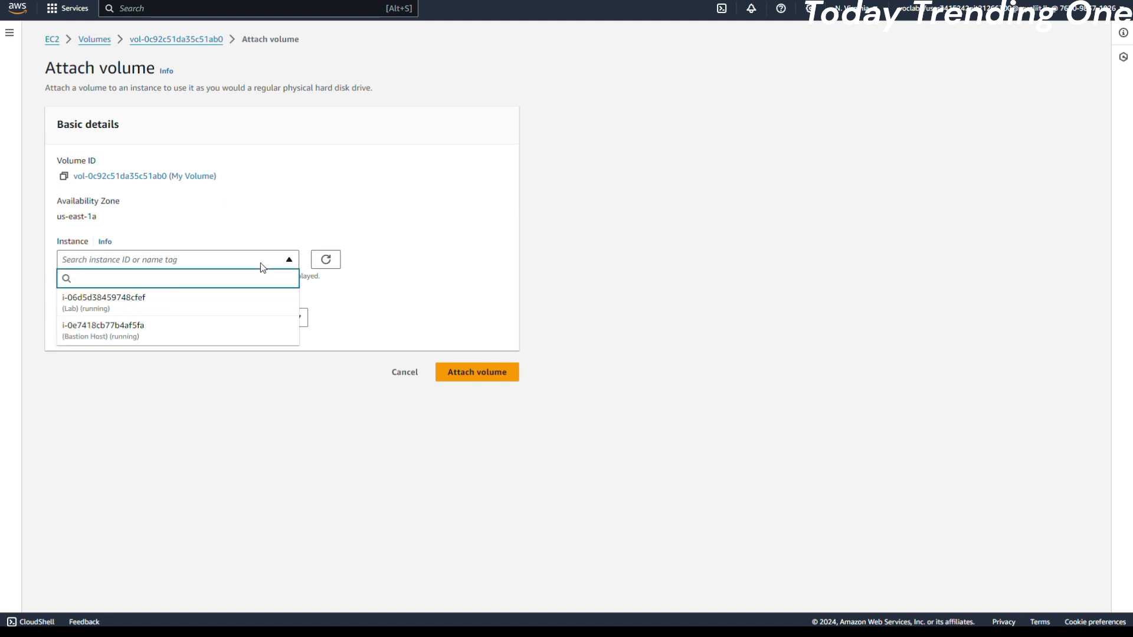
pyautogui.click(111, 305)
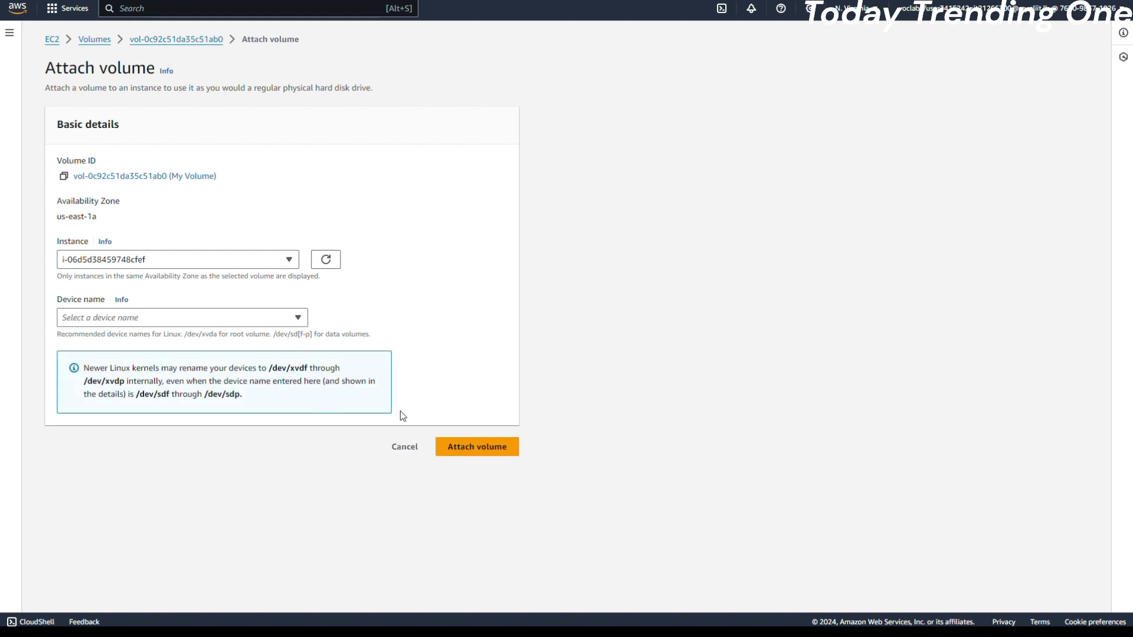
pyautogui.click(464, 447)
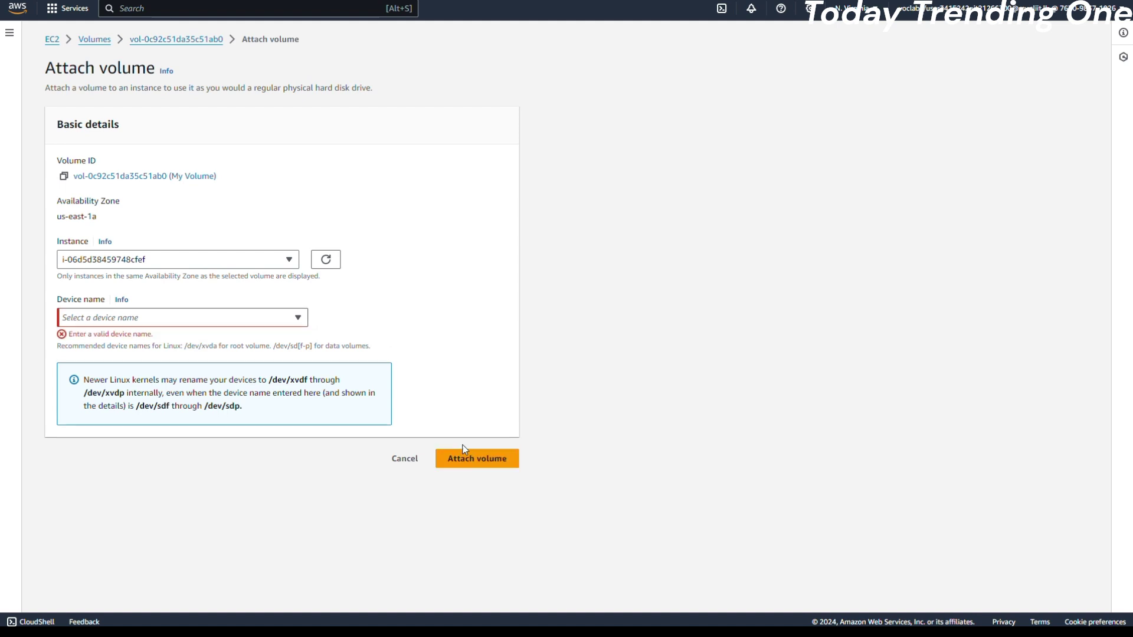
pyautogui.click(263, 320)
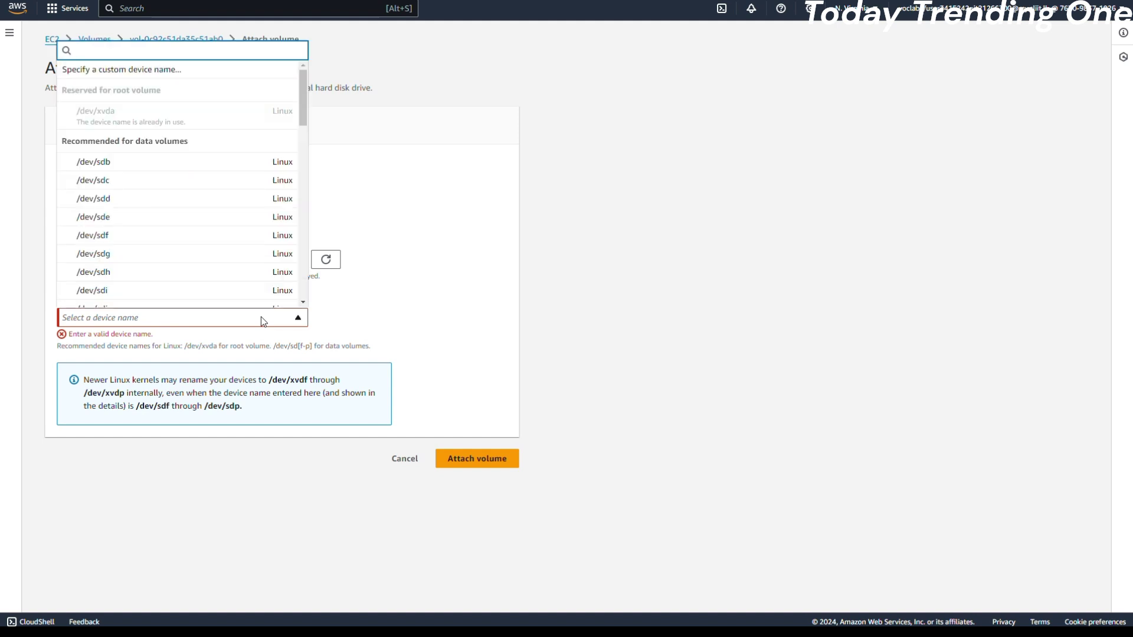
pyautogui.click(237, 239)
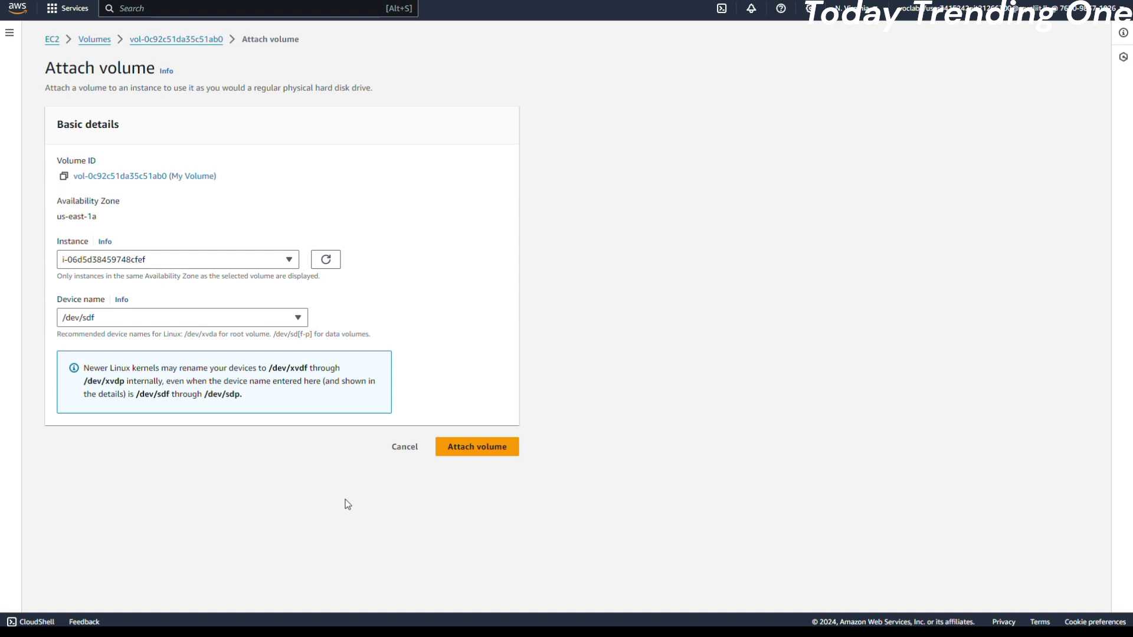
pyautogui.click(479, 447)
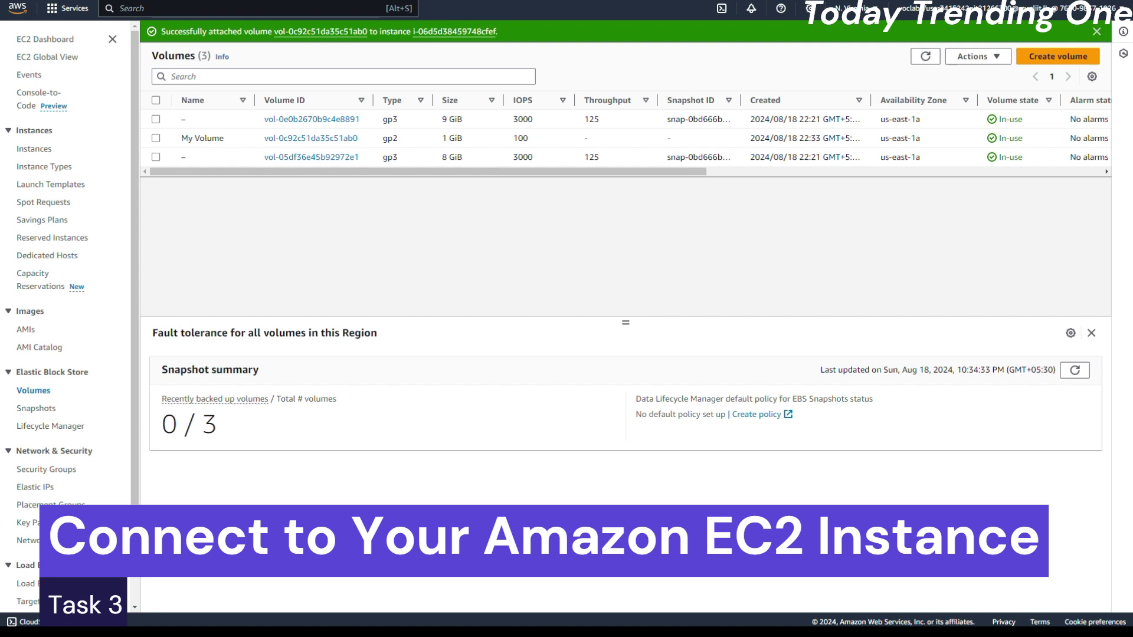
# Go to the EC2 instances list and connect to the Lab instance through EC2 Instance Connect as ec2-user
pyautogui.click(68, 9)
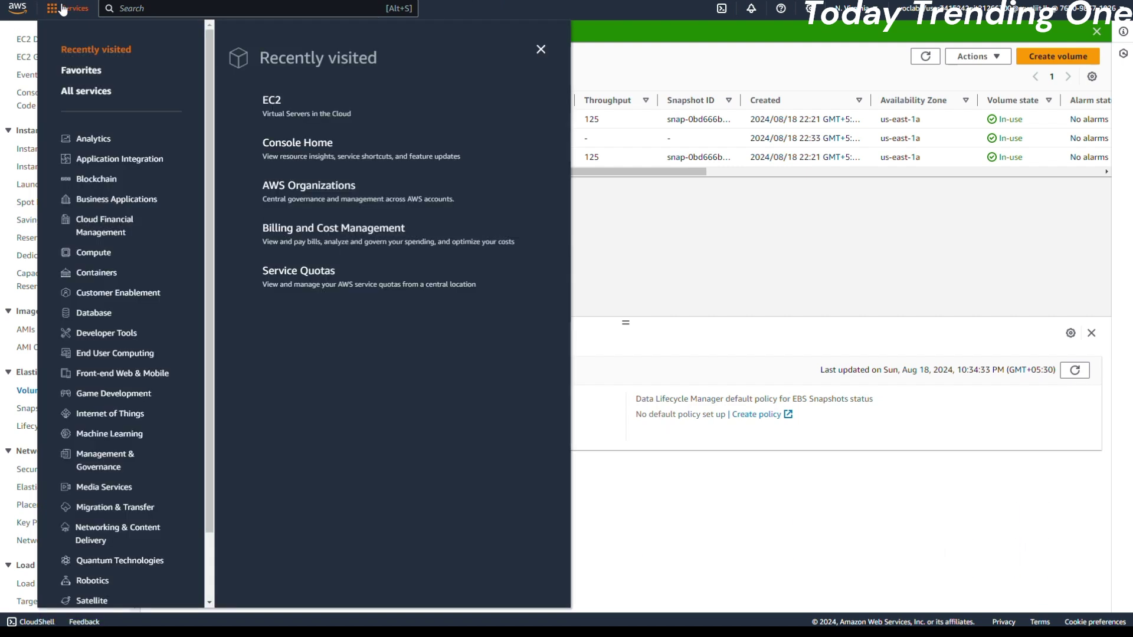
pyautogui.click(270, 101)
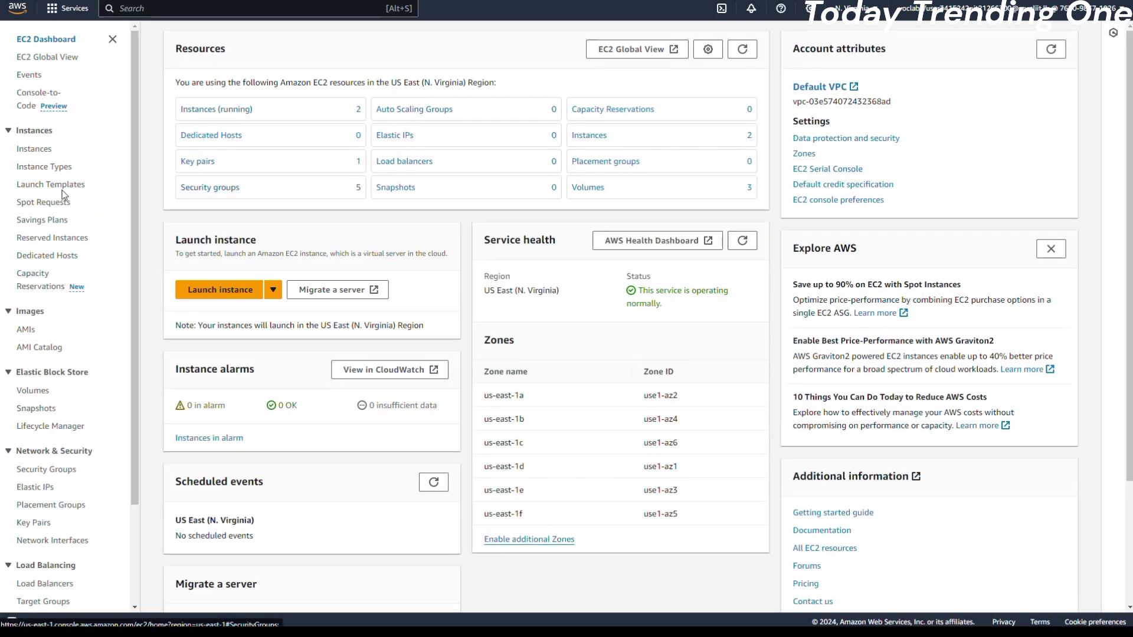
pyautogui.click(44, 150)
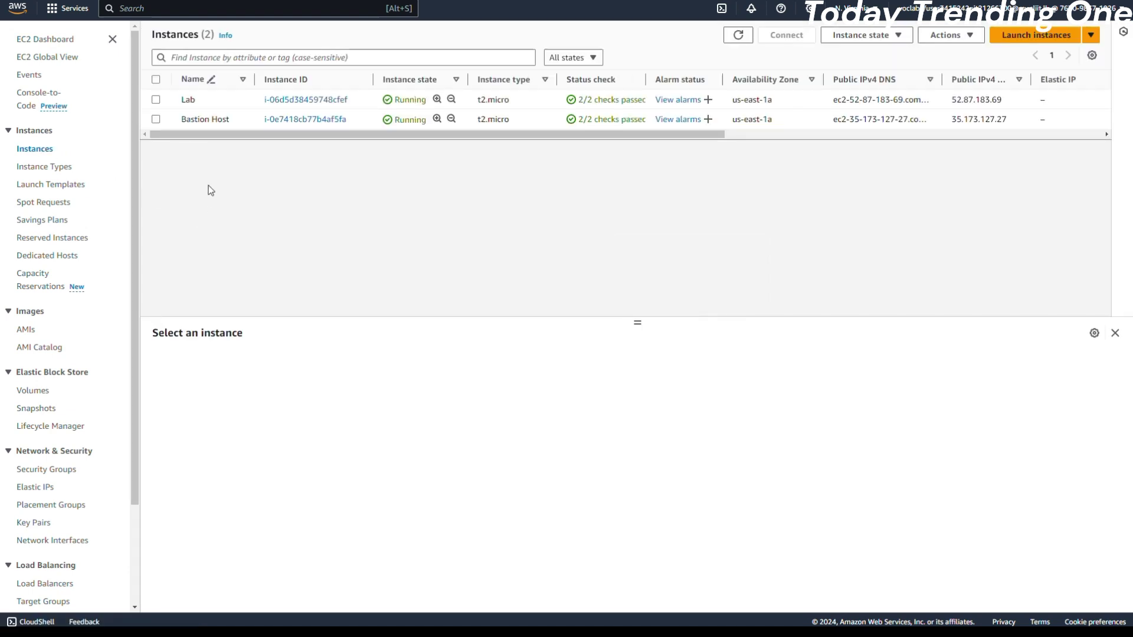
pyautogui.click(156, 99)
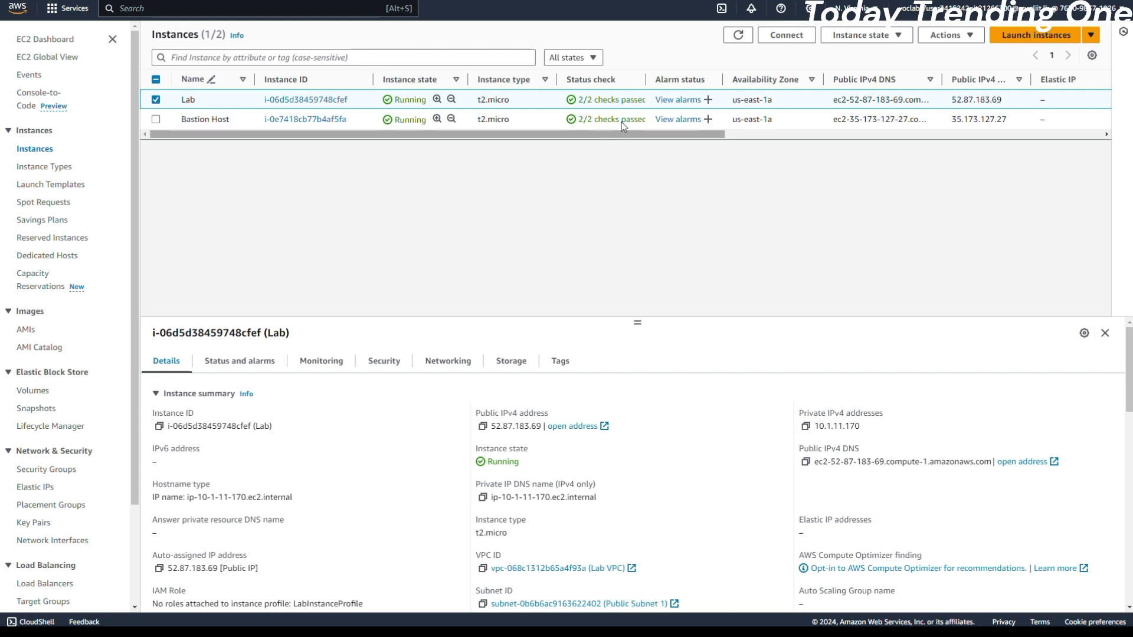
pyautogui.click(780, 9)
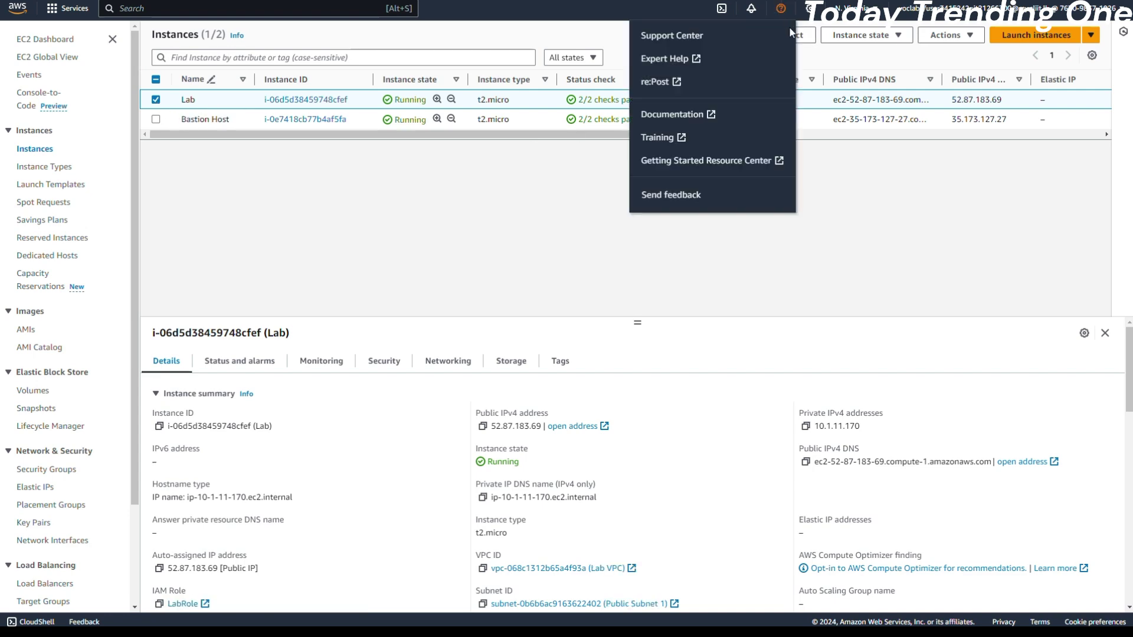
pyautogui.click(788, 35)
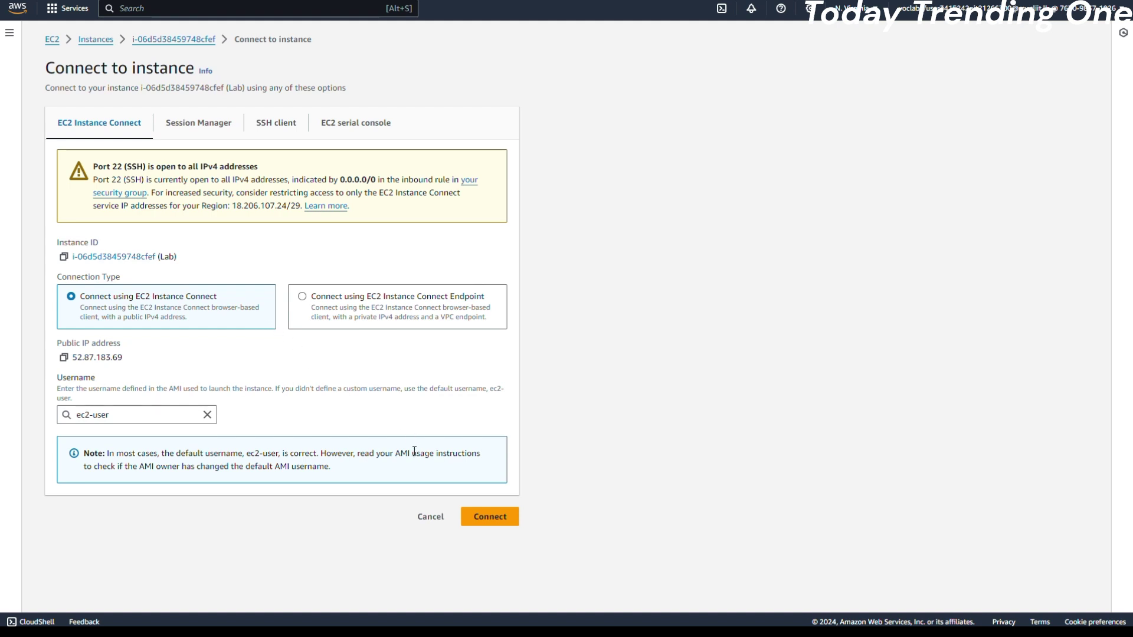
pyautogui.click(470, 517)
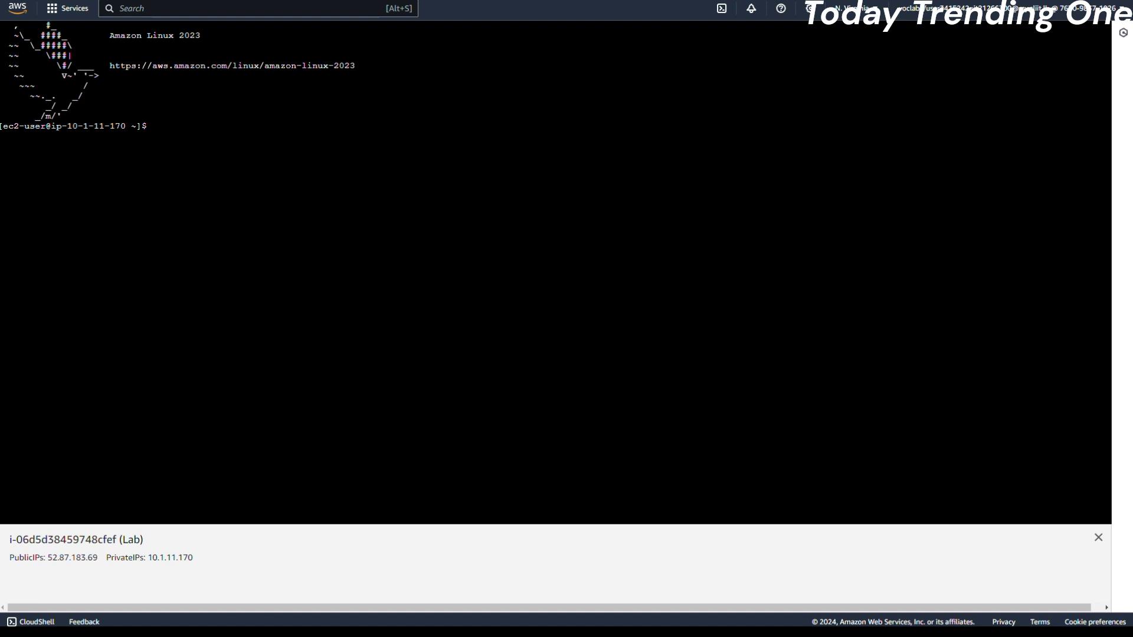
# Check the instance's available storage in the terminal by running df -h
pyautogui.click(175, 131)
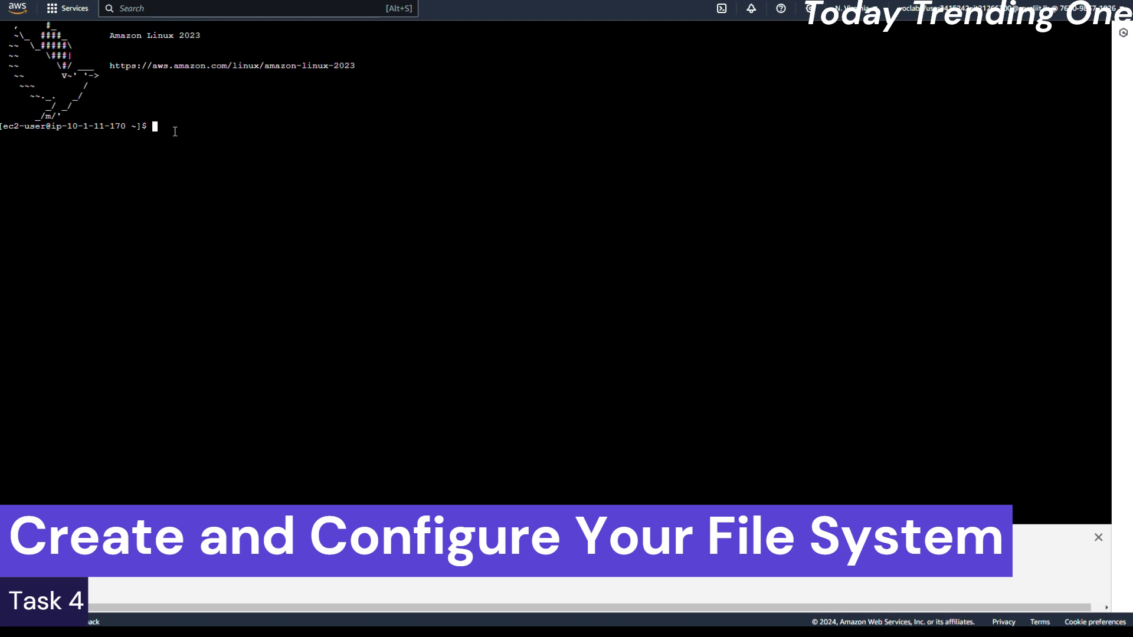
pyautogui.write('d')
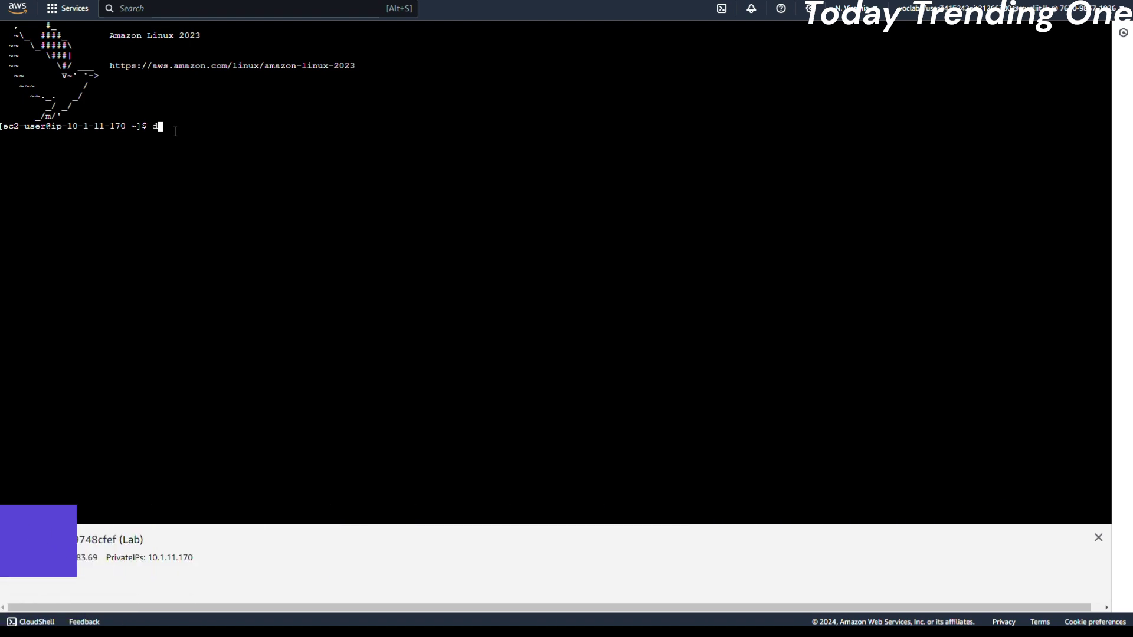
pyautogui.write('f -h')
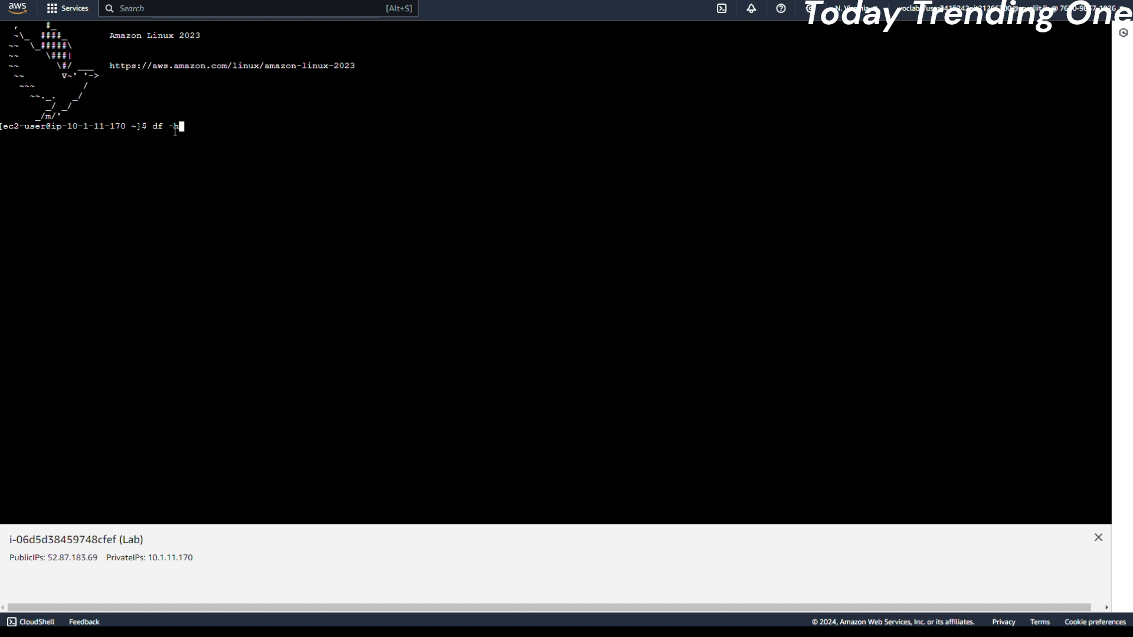
pyautogui.press('Return')
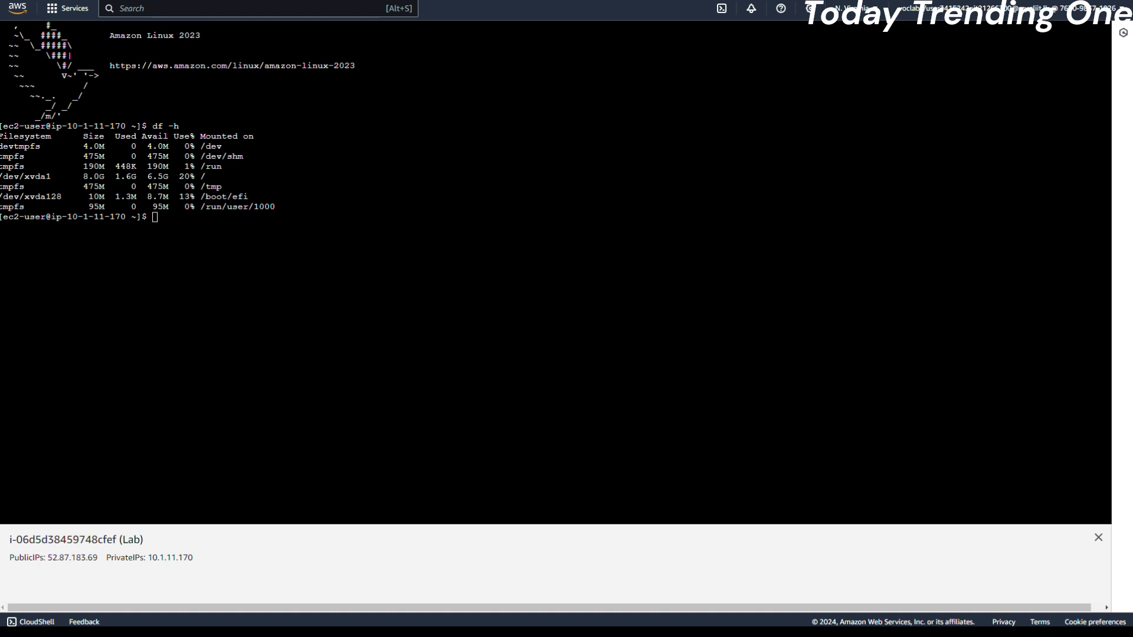
pyautogui.click(187, 225)
pyautogui.press('Return')
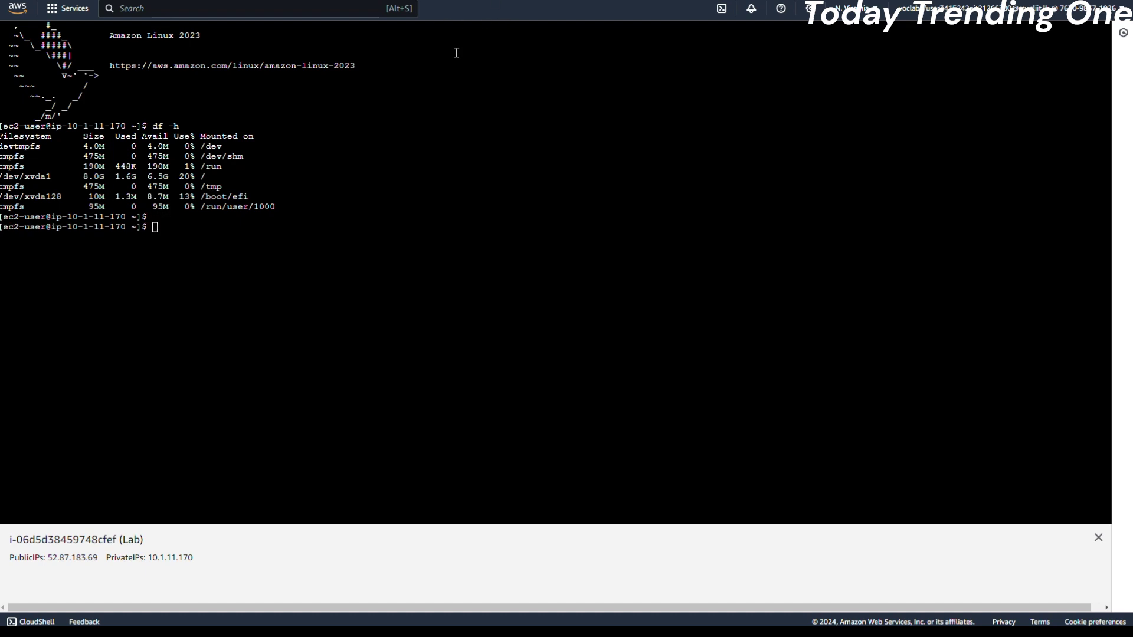
pyautogui.rightClick(165, 229)
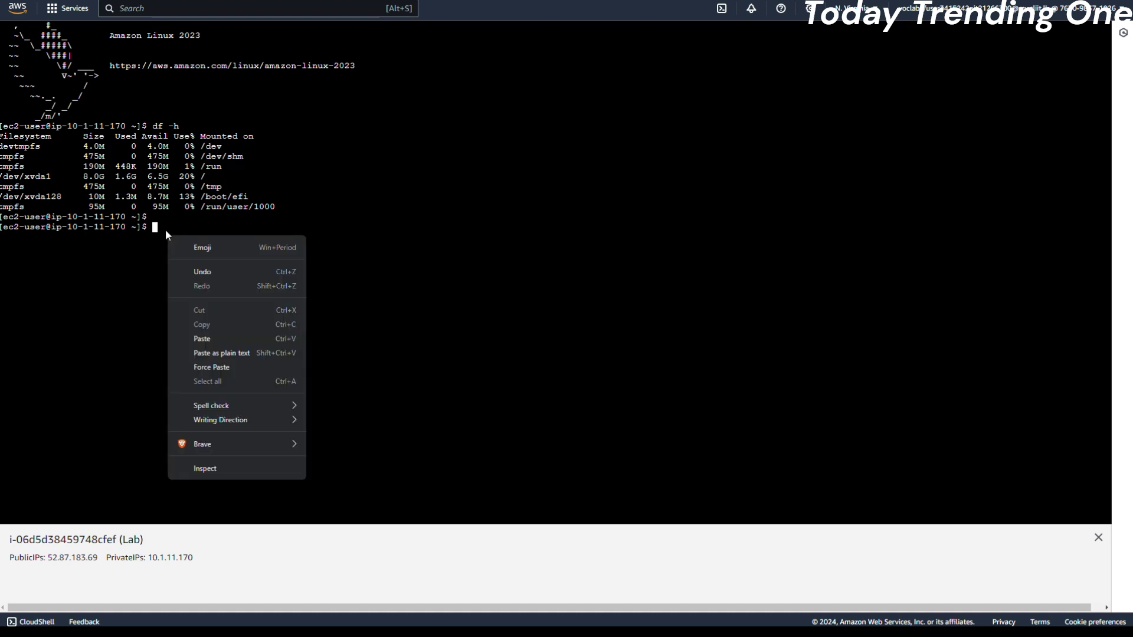
pyautogui.rightClick(158, 231)
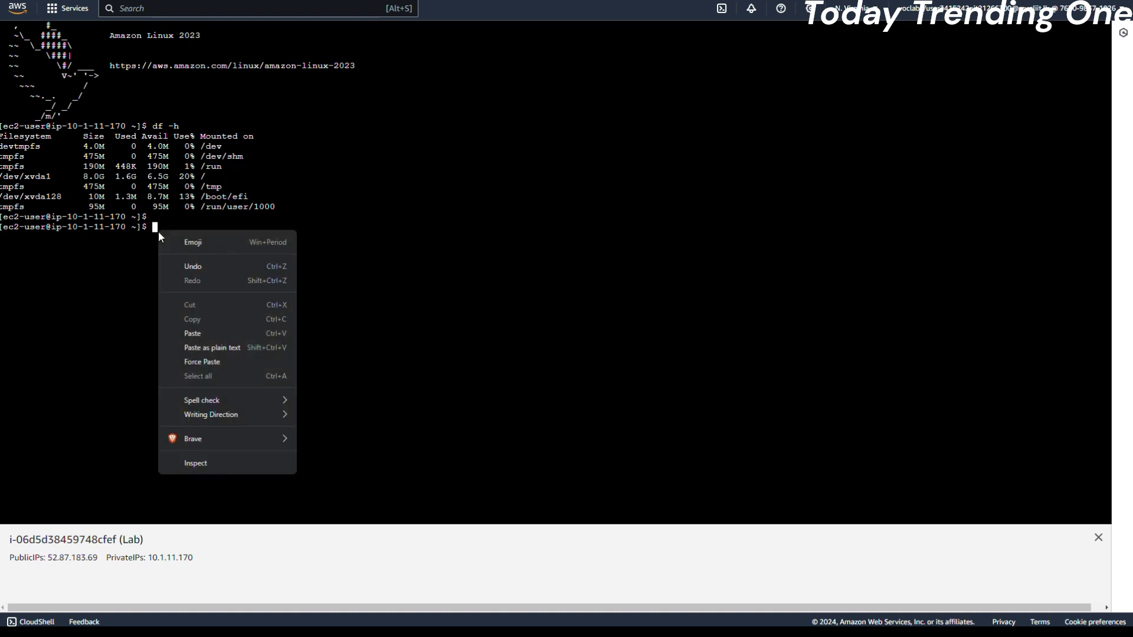
pyautogui.click(213, 333)
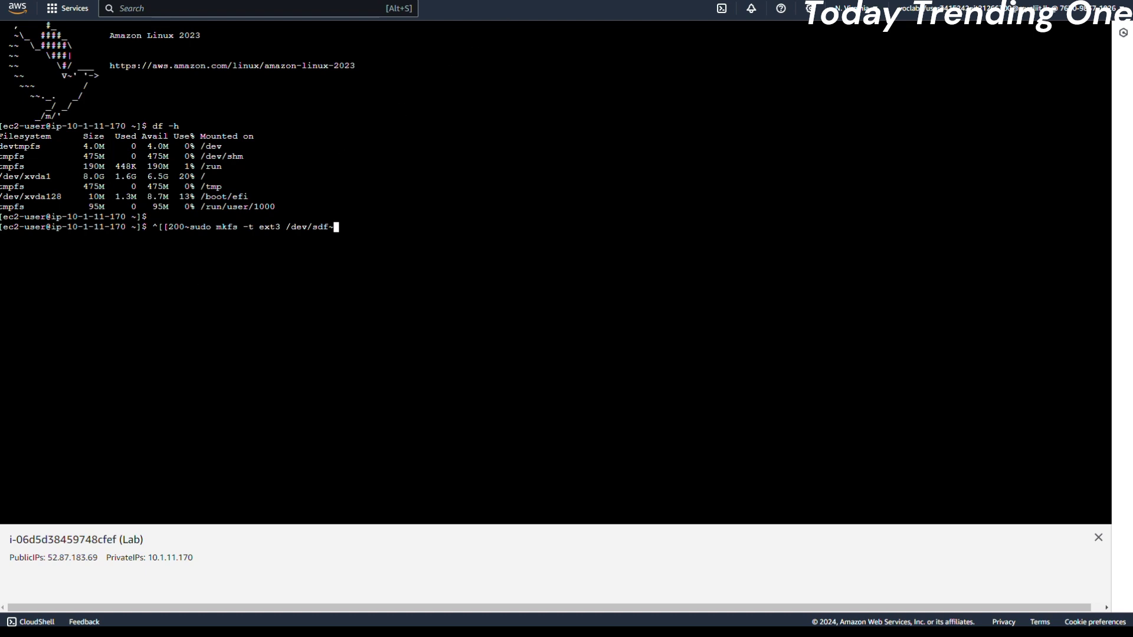
pyautogui.hotkey('ctrl', 'u')
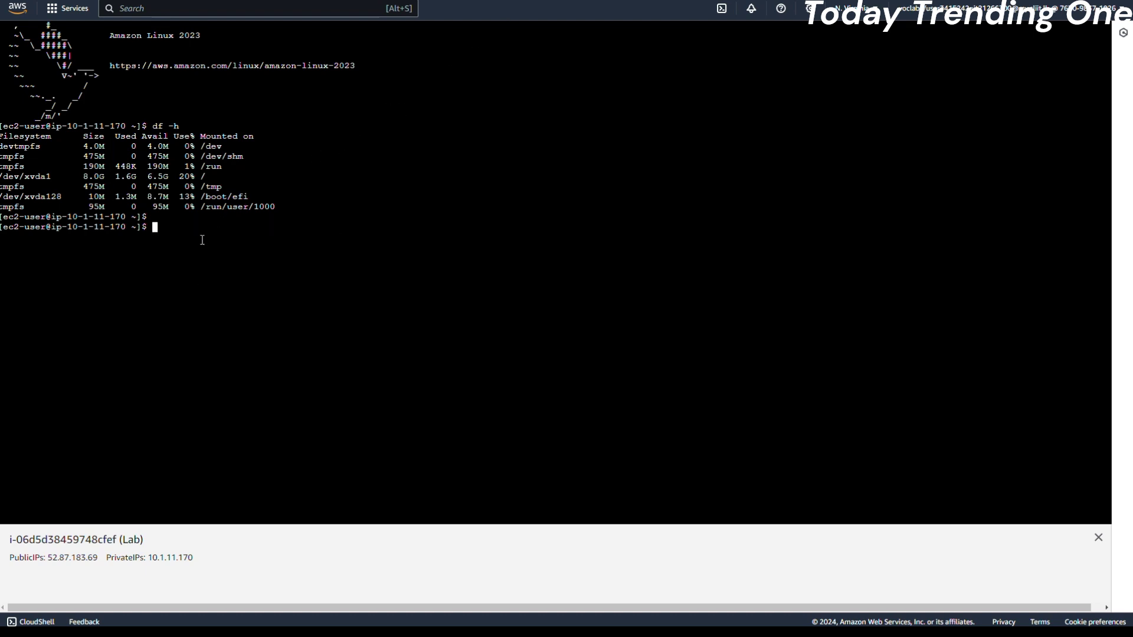
# Format /dev/sdf with an ext3 file system using sudo mkfs and create the mount directory /mnt/data-store
pyautogui.write('sudo mkfs -t ext3 /dev/sdf')
pyautogui.press('Return')
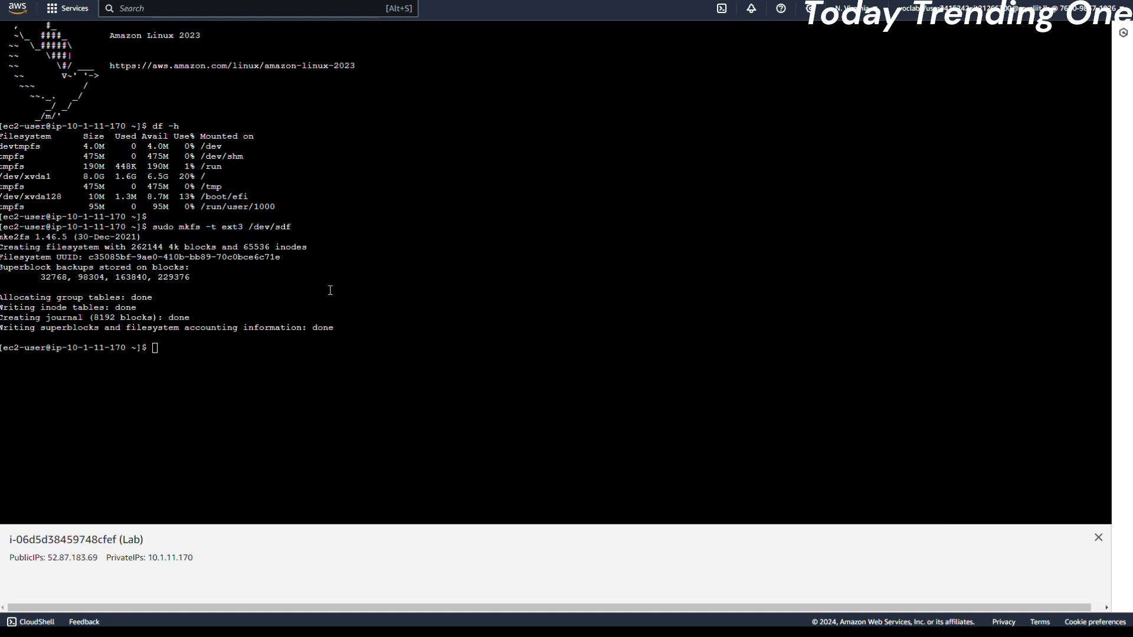
pyautogui.click(219, 347)
pyautogui.write('sudo mkdir /mnt/data')
pyautogui.write('-store')
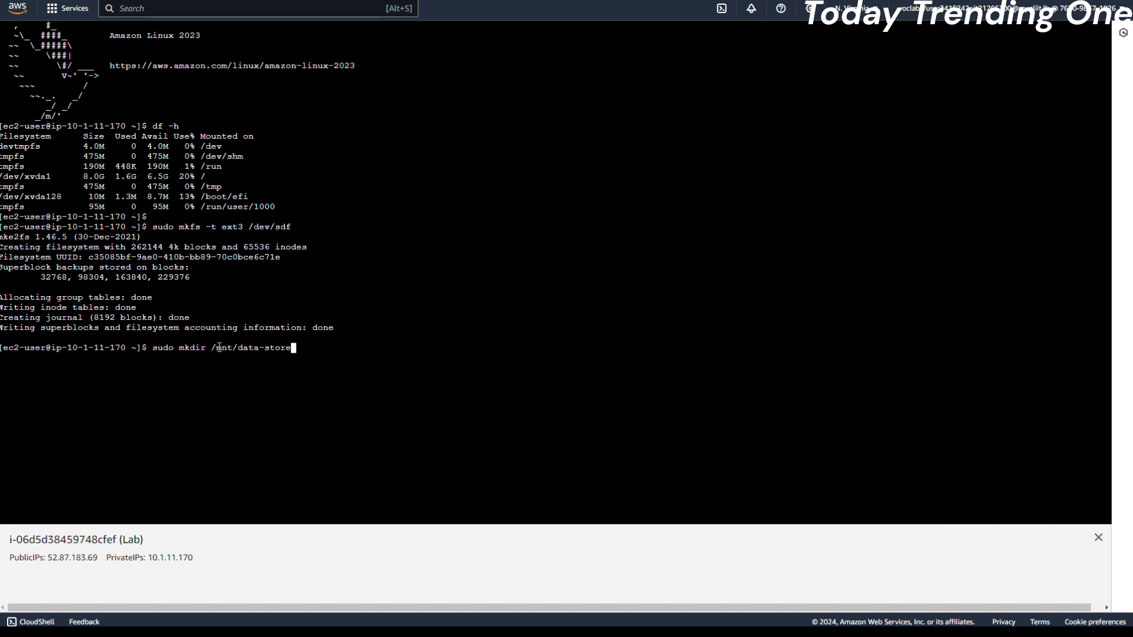
pyautogui.press('Return')
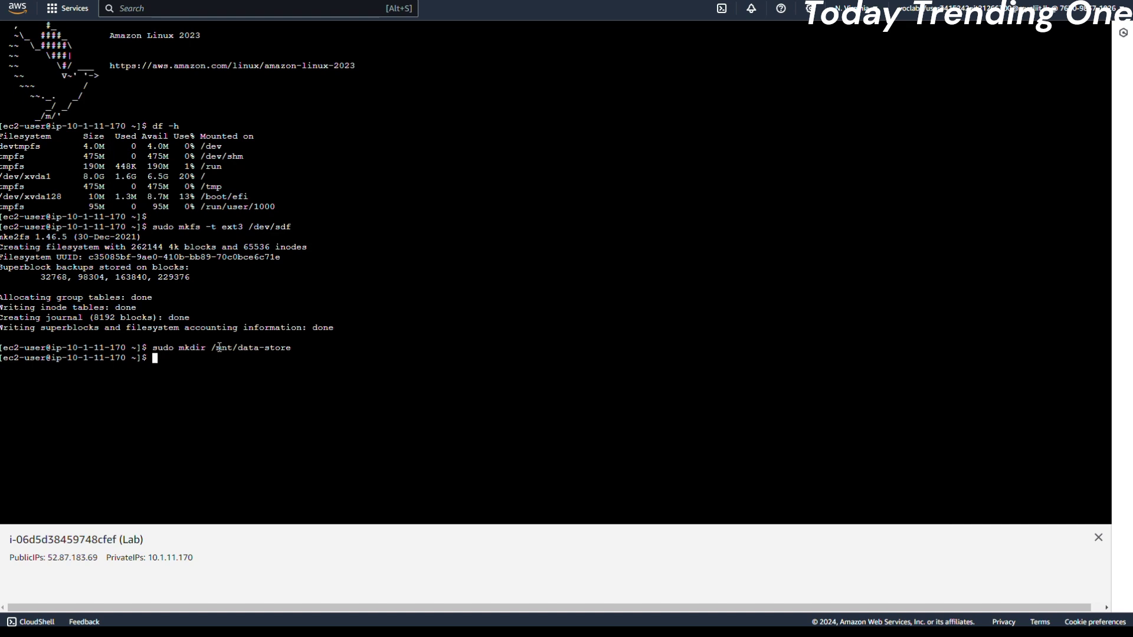
# Mount /dev/sdf at /mnt/data-store with sudo mount
pyautogui.write('sudo')
pyautogui.write(' mou')
pyautogui.write('nt ')
pyautogui.write('/dev')
pyautogui.write('/')
pyautogui.write('st')
pyautogui.write('f')
pyautogui.write('/')
pyautogui.write('m')
pyautogui.write('n')
pyautogui.press('BackSpace')
pyautogui.press('BackSpace')
pyautogui.press('BackSpace')
pyautogui.write('/mnt')
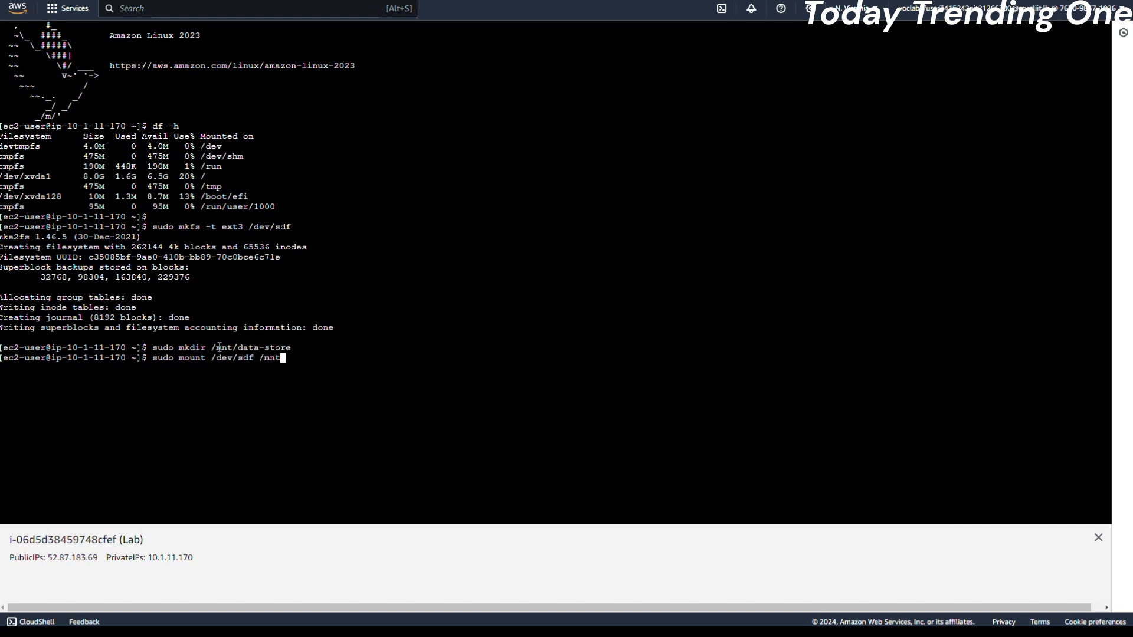
pyautogui.write('/data-store')
pyautogui.press('Return')
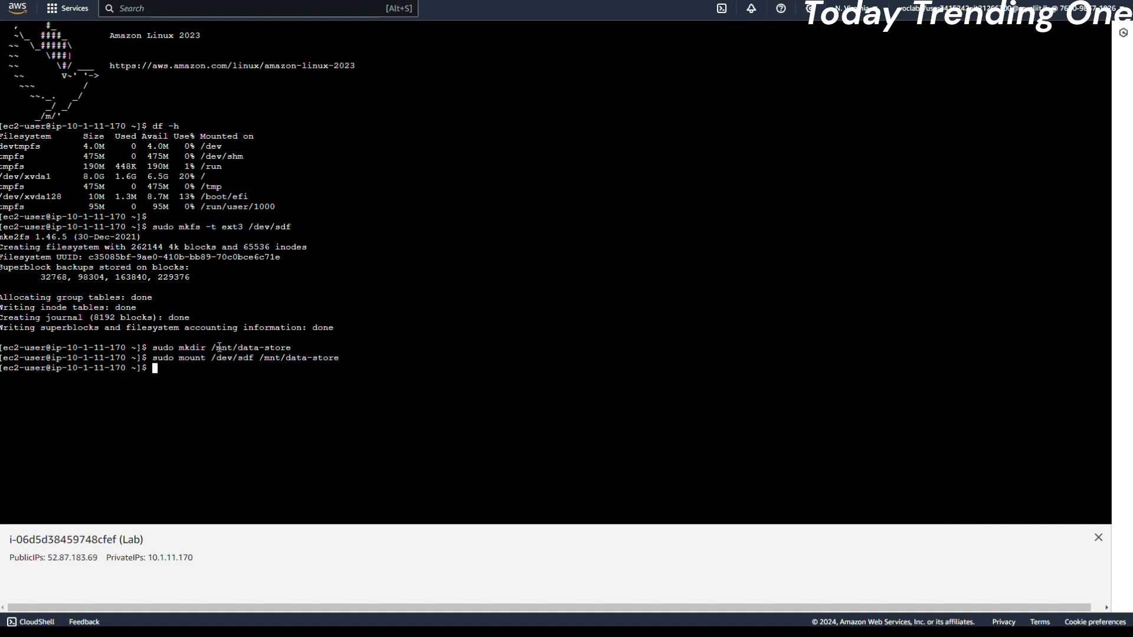
# Try to append the entry "/dev/sdf /mnt/data-store ext3 defaults,noatime 1 2" to /etc/fstab by piping echo into sudo tea -a
pyautogui.write('echo "/dev/sdf /mnt/data-')
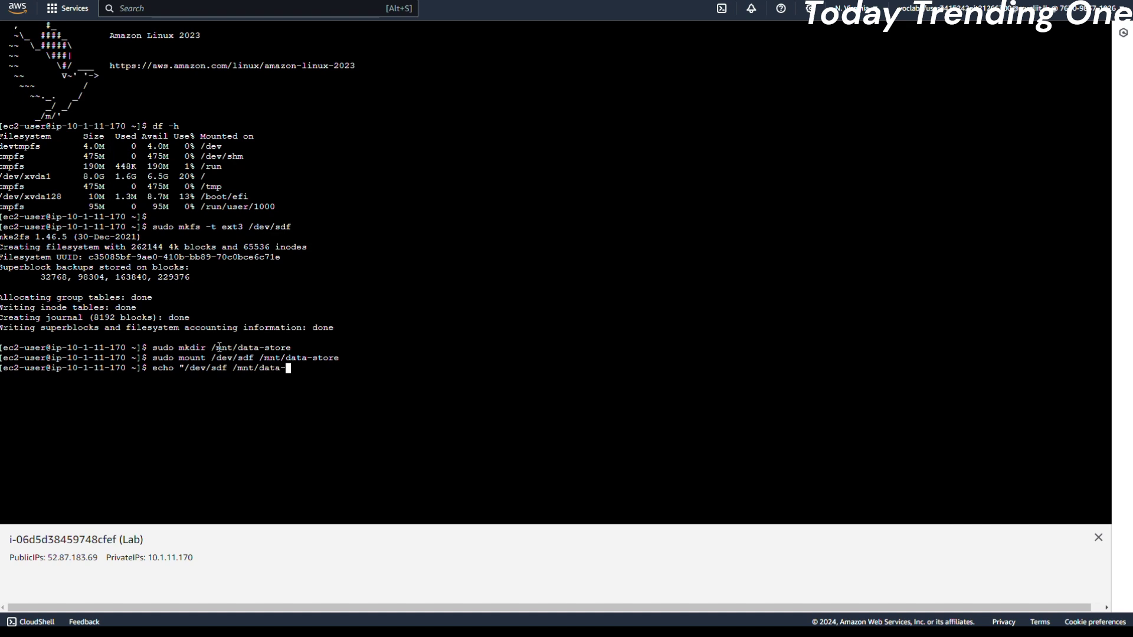
pyautogui.write('store ext3 defaults,noatime')
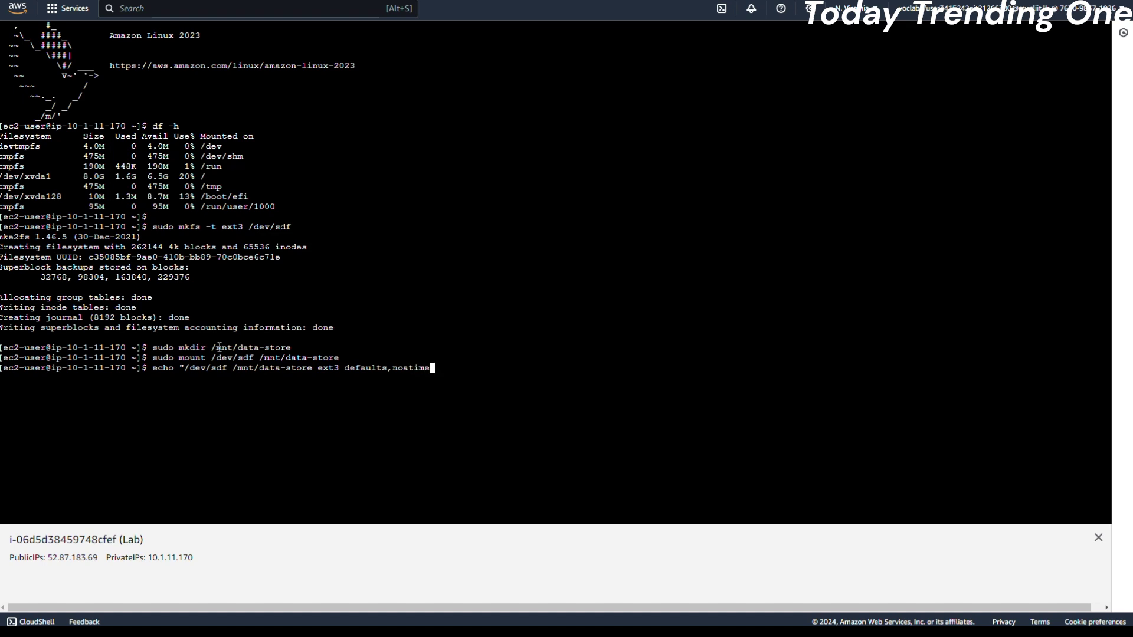
pyautogui.write(' 1 2"| sudo tea -a /etc/fstab')
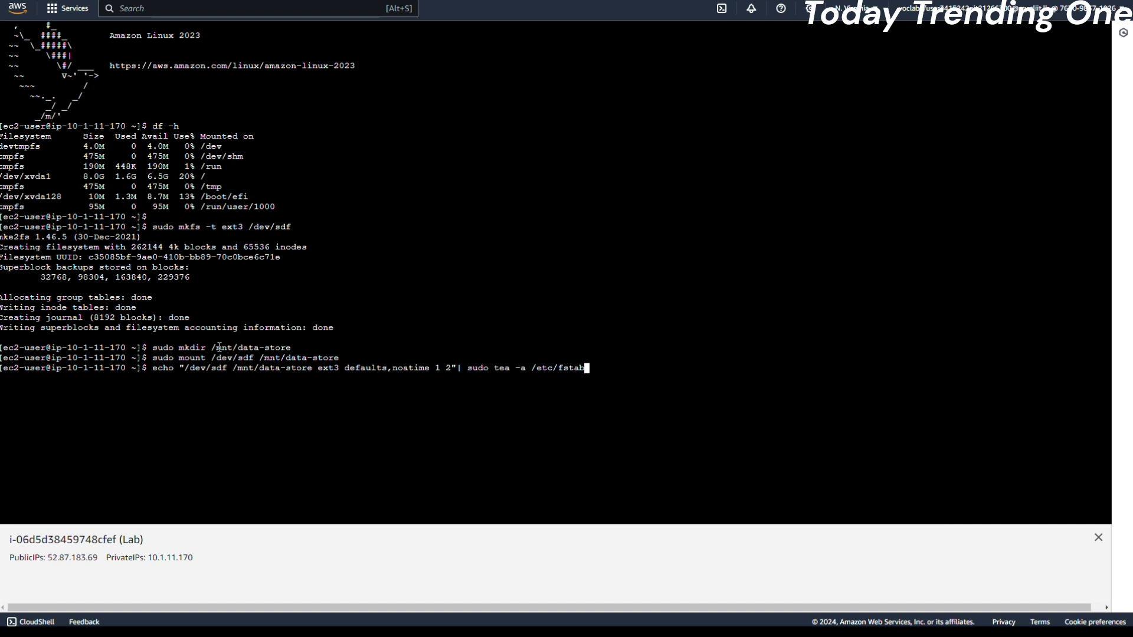
pyautogui.press('Return')
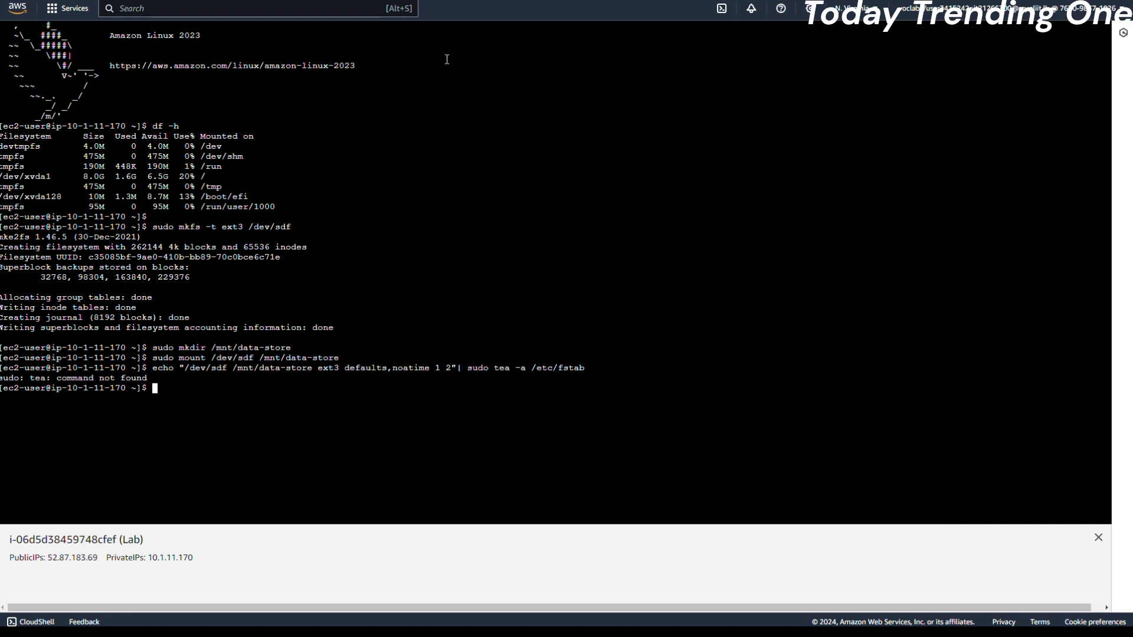
# Rerun the previous echo command with tee instead of tea to append the /dev/sdf mount entry to /etc/fstab
pyautogui.click(188, 391)
pyautogui.press('Up')
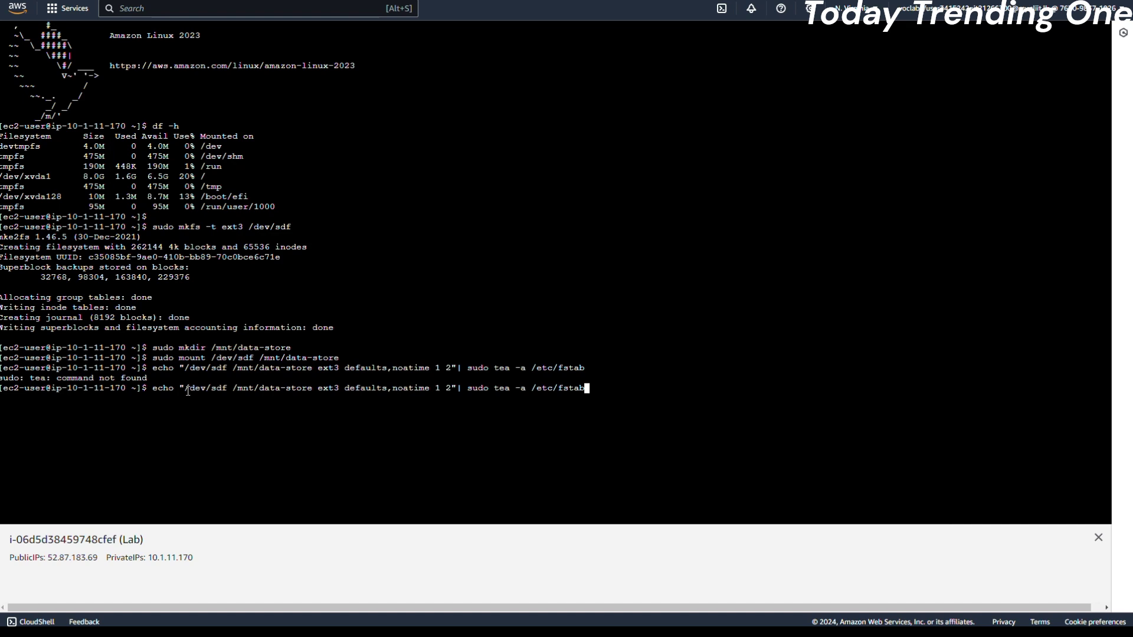
pyautogui.press('Left')
pyautogui.press('Left')
pyautogui.press('Left')
pyautogui.press('Left')
pyautogui.press('Left')
pyautogui.press('Left')
pyautogui.press('Left')
pyautogui.press('Left')
pyautogui.press('Left')
pyautogui.press('Left')
pyautogui.press('Left')
pyautogui.press('Left')
pyautogui.press('Left')
pyautogui.press('Left')
pyautogui.press('Left')
pyautogui.press('Left')
pyautogui.press('Right')
pyautogui.write('e')
pyautogui.press('Right')
pyautogui.press('BackSpace')
pyautogui.press('BackSpace')
pyautogui.press('Right')
pyautogui.press('Right')
pyautogui.press('Right')
pyautogui.press('Right')
pyautogui.press('Right')
pyautogui.press('Right')
pyautogui.press('Right')
pyautogui.press('Right')
pyautogui.press('Right')
pyautogui.press('Right')
pyautogui.press('Right')
pyautogui.press('Right')
pyautogui.press('Right')
pyautogui.press('Right')
pyautogui.press('Return')
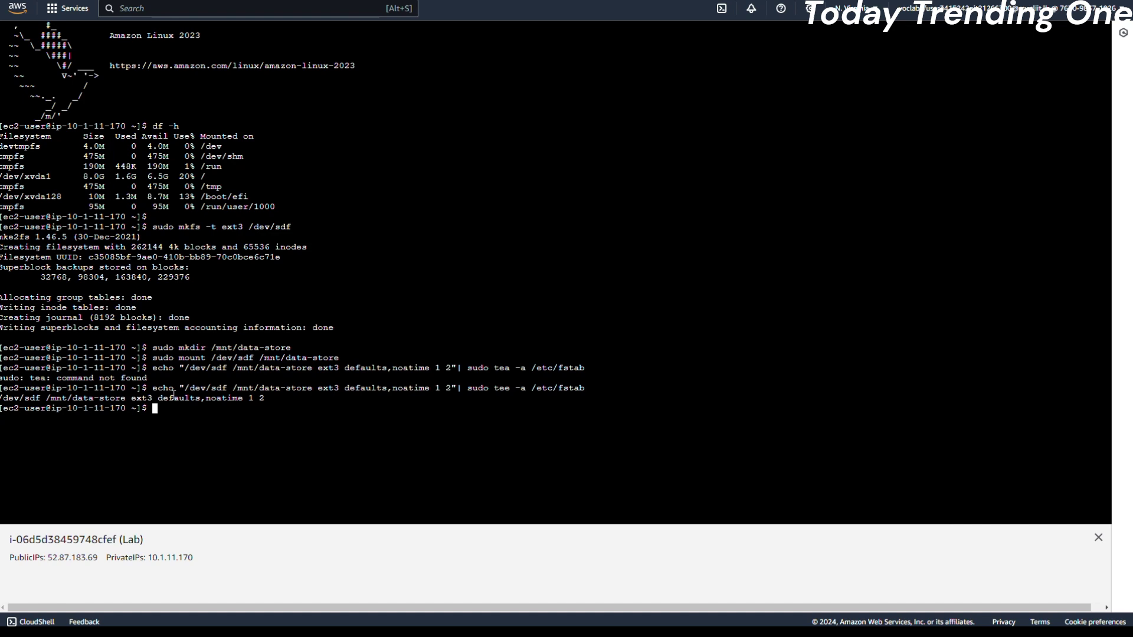
# Display /etc/fstab with cat and check the mounted storage with df -h
pyautogui.write('cat /etc/fs')
pyautogui.press('Tab')
pyautogui.press('Return')
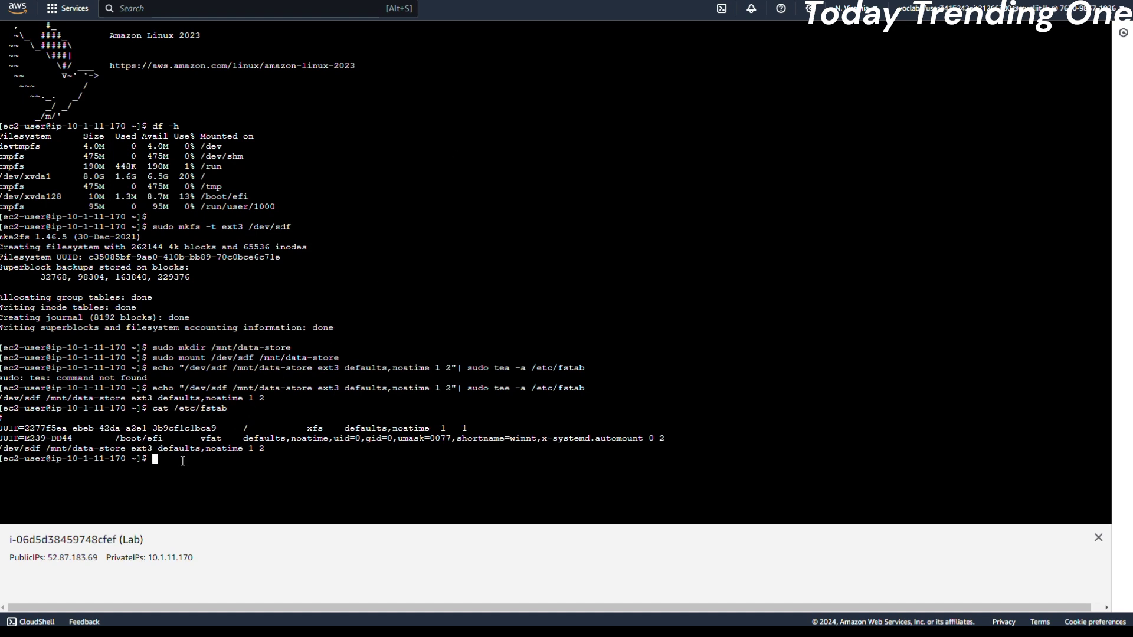
pyautogui.write('df -h')
pyautogui.press('Return')
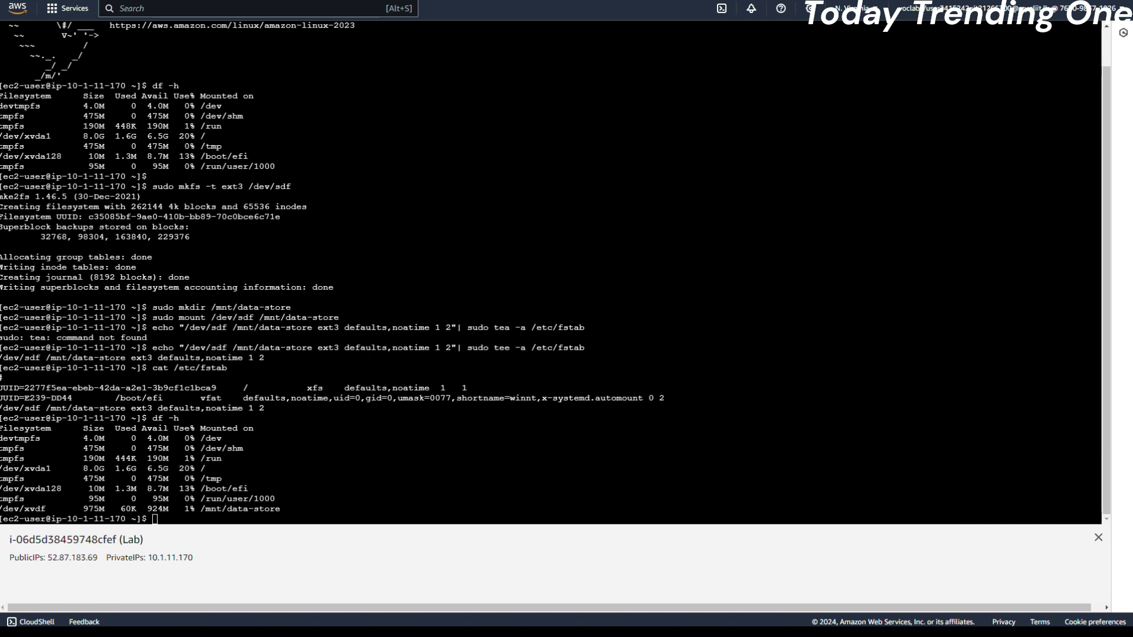
# Write "some text has been written" to /mnt/data-store/file.text by running echo through sudo sh -c
pyautogui.click(229, 517)
pyautogui.write('sudo')
pyautogui.write(' sh -c')
pyautogui.write(' "ec')
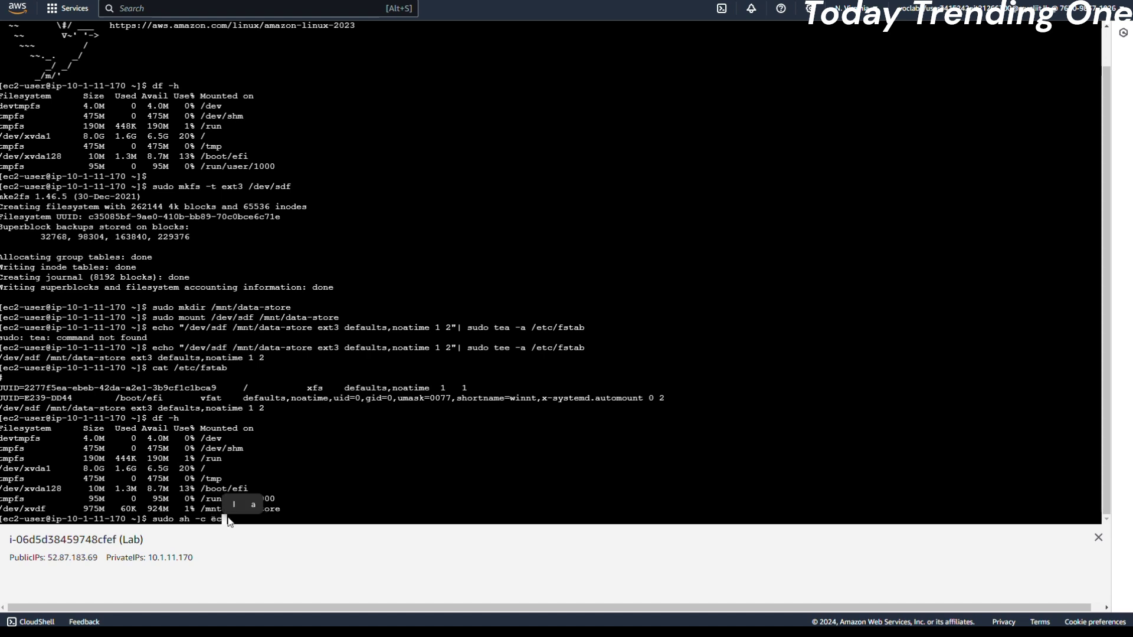
pyautogui.press('BackSpace')
pyautogui.press('BackSpace')
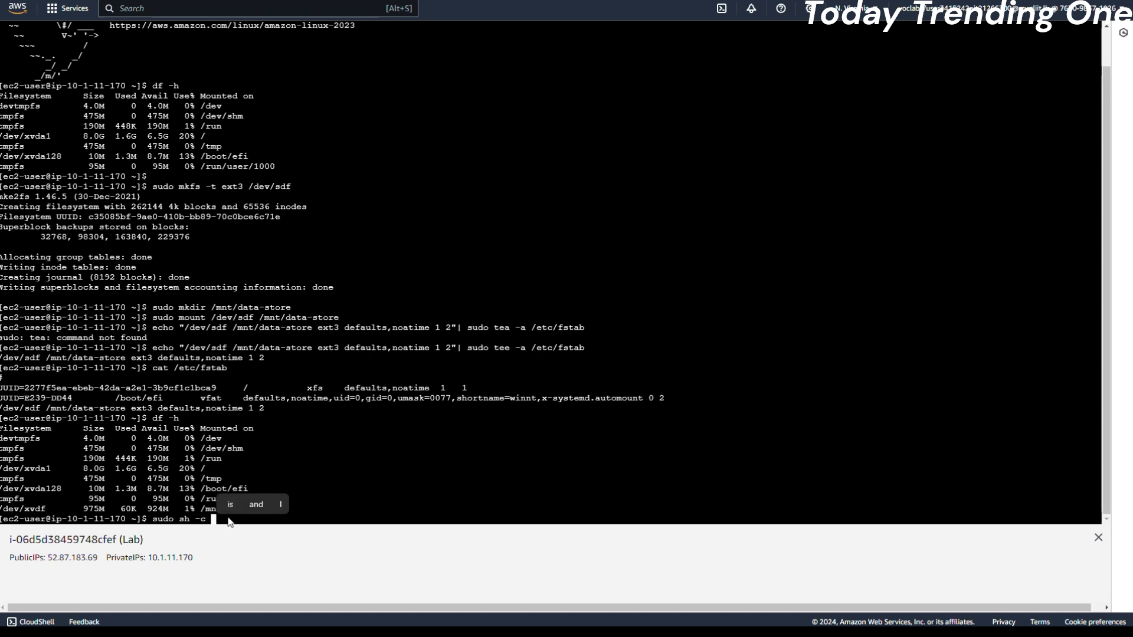
pyautogui.write('"e')
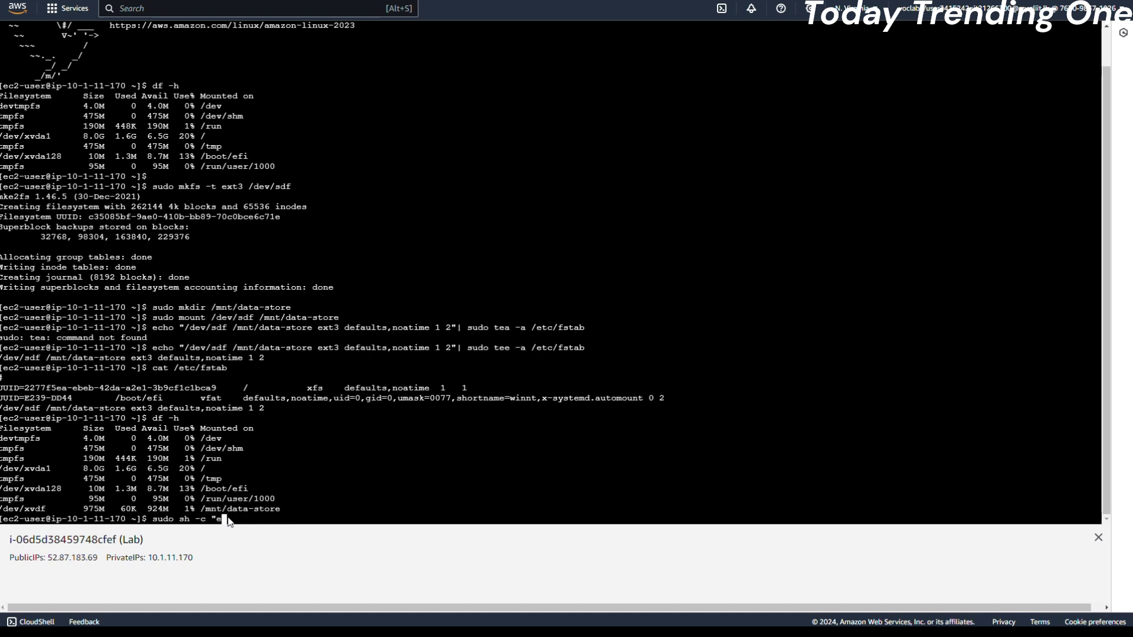
pyautogui.write('cho some text has been written >')
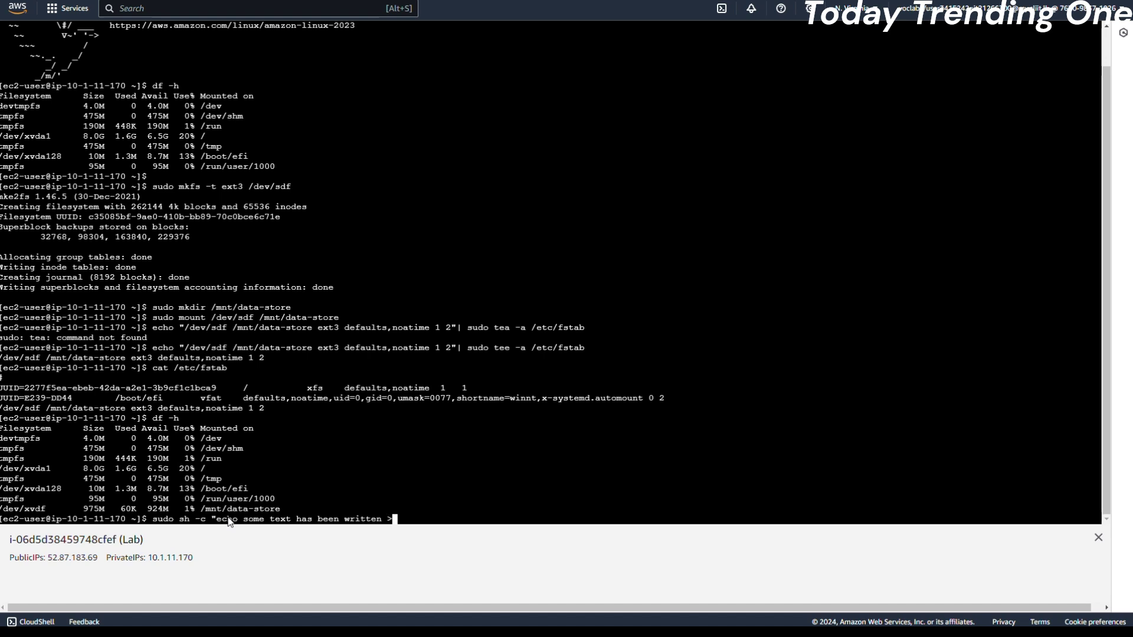
pyautogui.write(' /mnt/data-store/file.text')
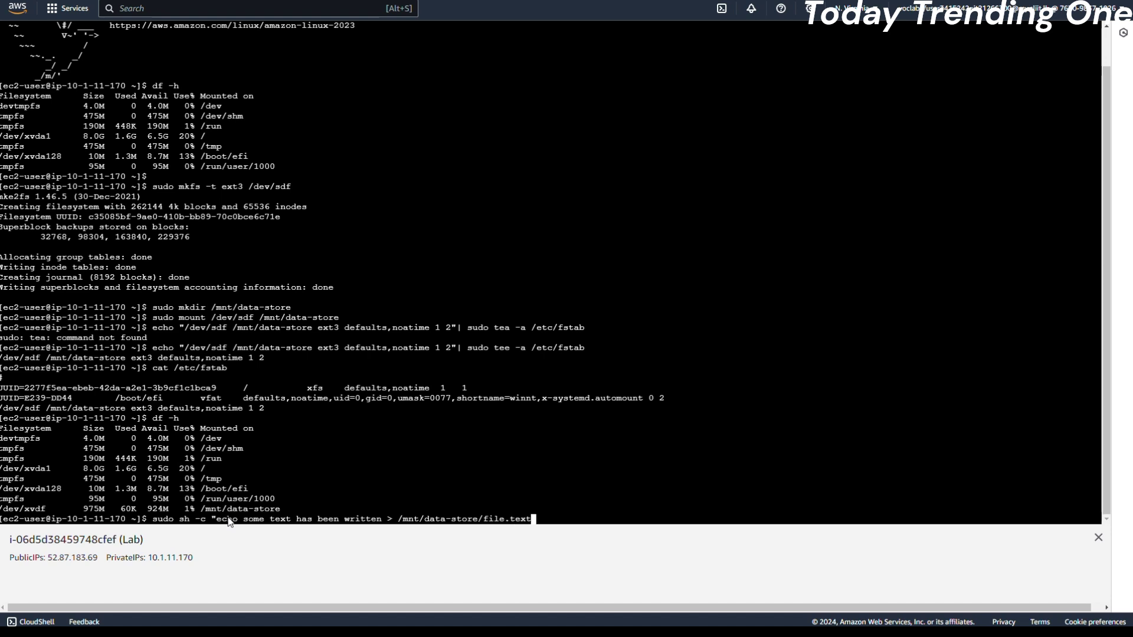
pyautogui.write('"')
pyautogui.press('Return')
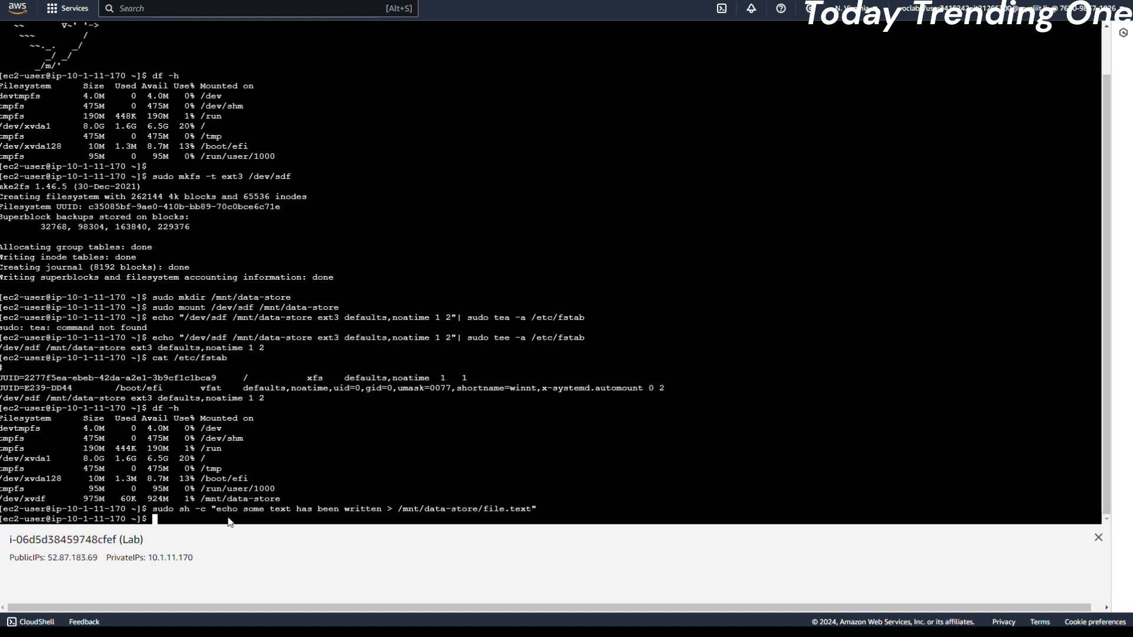
# Try to display the contents of /mnt/data-store/file.txt with cat
pyautogui.write('cat /mnt/data-store/file.tex')
pyautogui.press('BackSpace')
pyautogui.press('BackSpace')
pyautogui.write('xt')
pyautogui.press('Return')
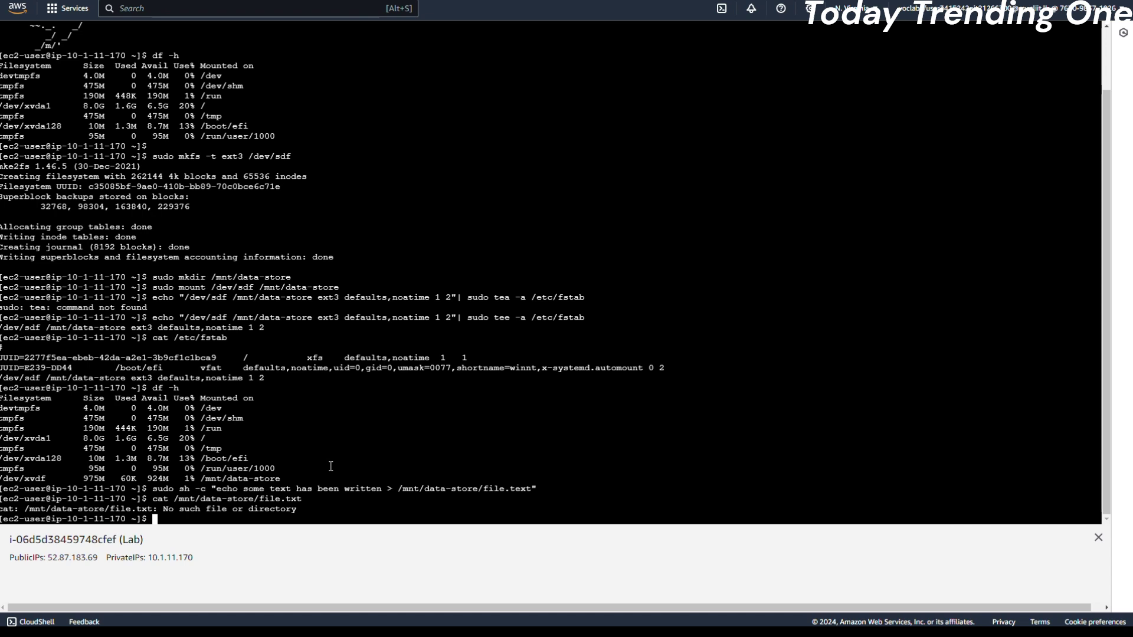
# Write "some text has been written" to /mnt/data-store/file.txt with sudo sh -c and echo, and display that file with cat
pyautogui.write('sudo sh -c "echo some text has been written > /mnt/data-store/file.txt"')
pyautogui.press('Return')
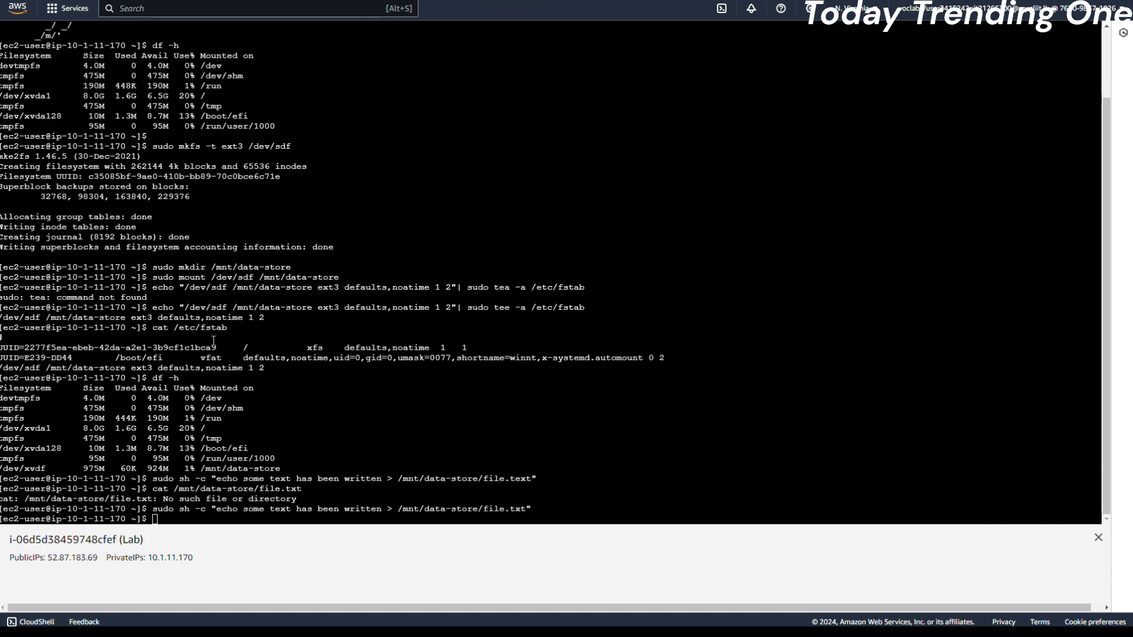
pyautogui.rightClick(166, 519)
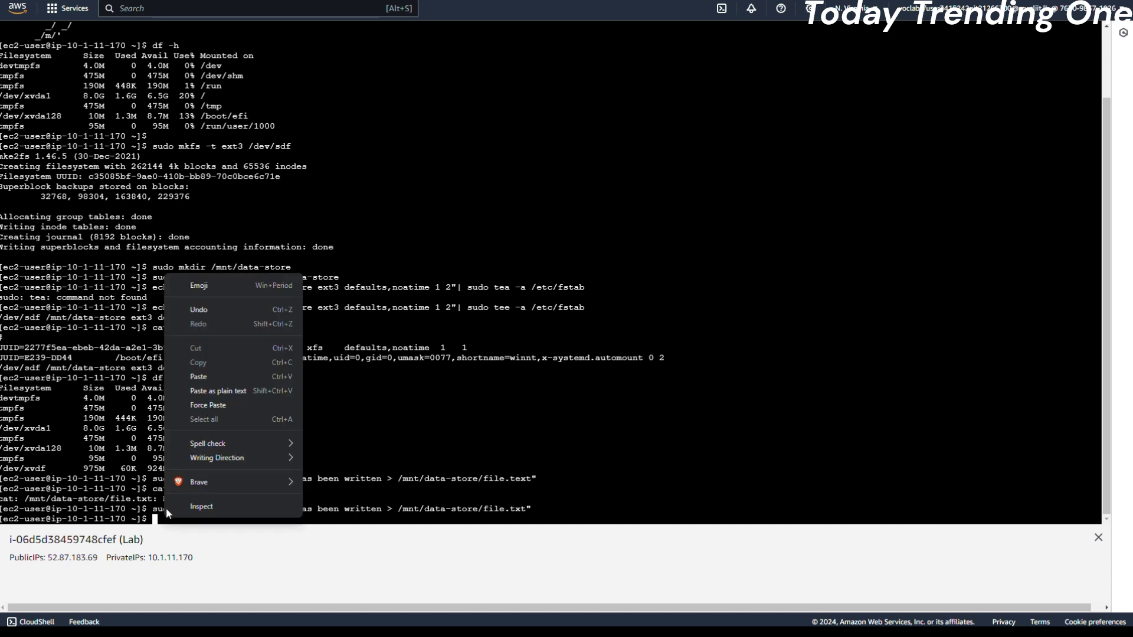
pyautogui.click(256, 372)
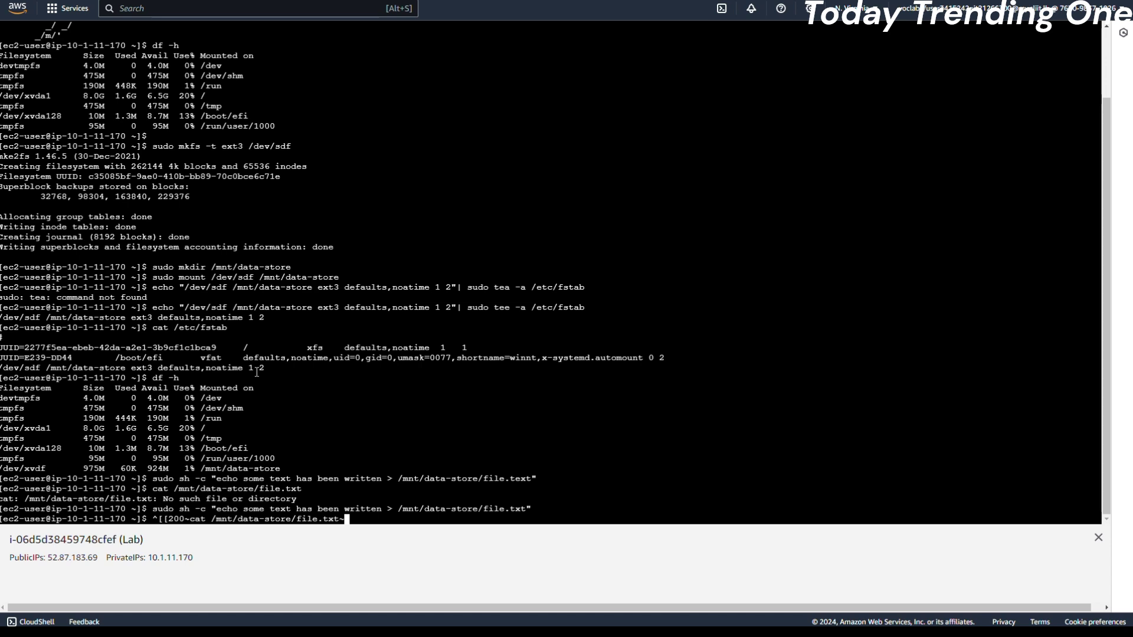
pyautogui.press('Left')
pyautogui.press('Left')
pyautogui.press('Left')
pyautogui.press('Left')
pyautogui.press('Left')
pyautogui.press('Left')
pyautogui.press('Left')
pyautogui.press('Left')
pyautogui.press('Left')
pyautogui.press('Left')
pyautogui.press('Left')
pyautogui.press('Left')
pyautogui.press('Left')
pyautogui.press('Left')
pyautogui.press('Left')
pyautogui.press('Left')
pyautogui.press('Left')
pyautogui.press('Left')
pyautogui.press('Left')
pyautogui.press('Left')
pyautogui.press('Left')
pyautogui.press('Left')
pyautogui.press('Left')
pyautogui.press('Left')
pyautogui.press('Left')
pyautogui.press('Left')
pyautogui.press('Left')
pyautogui.press('Left')
pyautogui.press('Left')
pyautogui.press('Right')
pyautogui.press('Right')
pyautogui.press('Right')
pyautogui.press('Right')
pyautogui.press('Right')
pyautogui.press('Delete')
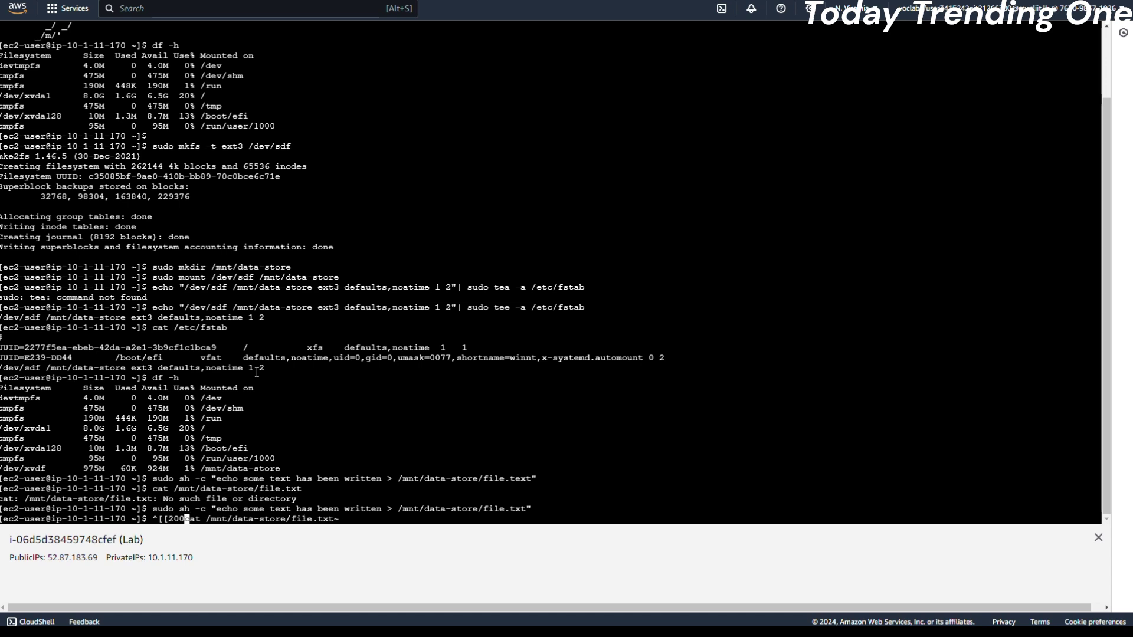
pyautogui.press('BackSpace')
pyautogui.press('BackSpace')
pyautogui.press('BackSpace')
pyautogui.press('BackSpace')
pyautogui.press('BackSpace')
pyautogui.press('BackSpace')
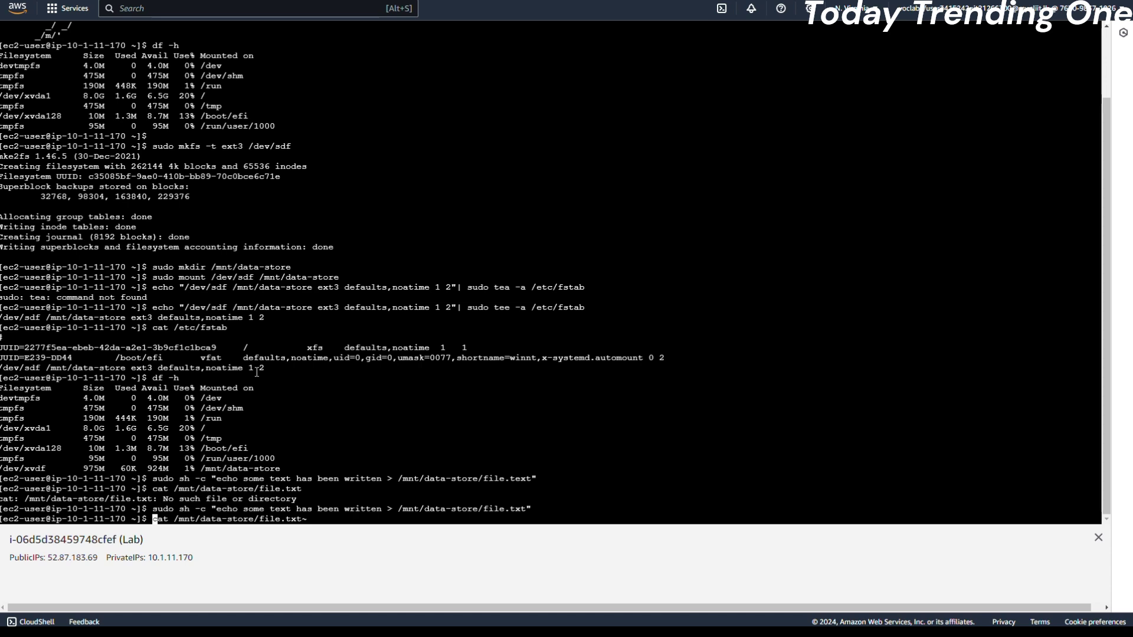
pyautogui.press('Right')
pyautogui.press('Right')
pyautogui.press('Right')
pyautogui.press('Right')
pyautogui.press('Right')
pyautogui.press('Right')
pyautogui.press('Right')
pyautogui.press('Right')
pyautogui.press('Right')
pyautogui.press('Right')
pyautogui.press('Right')
pyautogui.press('Right')
pyautogui.press('Right')
pyautogui.press('Right')
pyautogui.press('Right')
pyautogui.press('Right')
pyautogui.press('Right')
pyautogui.press('Right')
pyautogui.press('Right')
pyautogui.press('Right')
pyautogui.press('Right')
pyautogui.press('BackSpace')
pyautogui.press('Return')
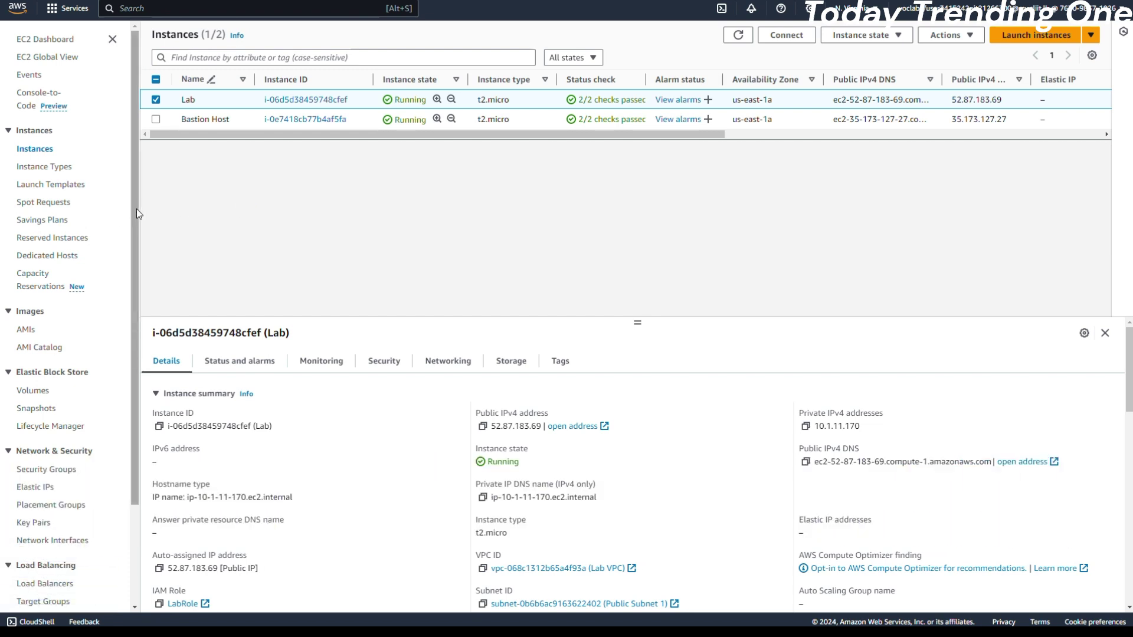
# Start creating a snapshot of the EBS volume My Volume
pyautogui.click(31, 391)
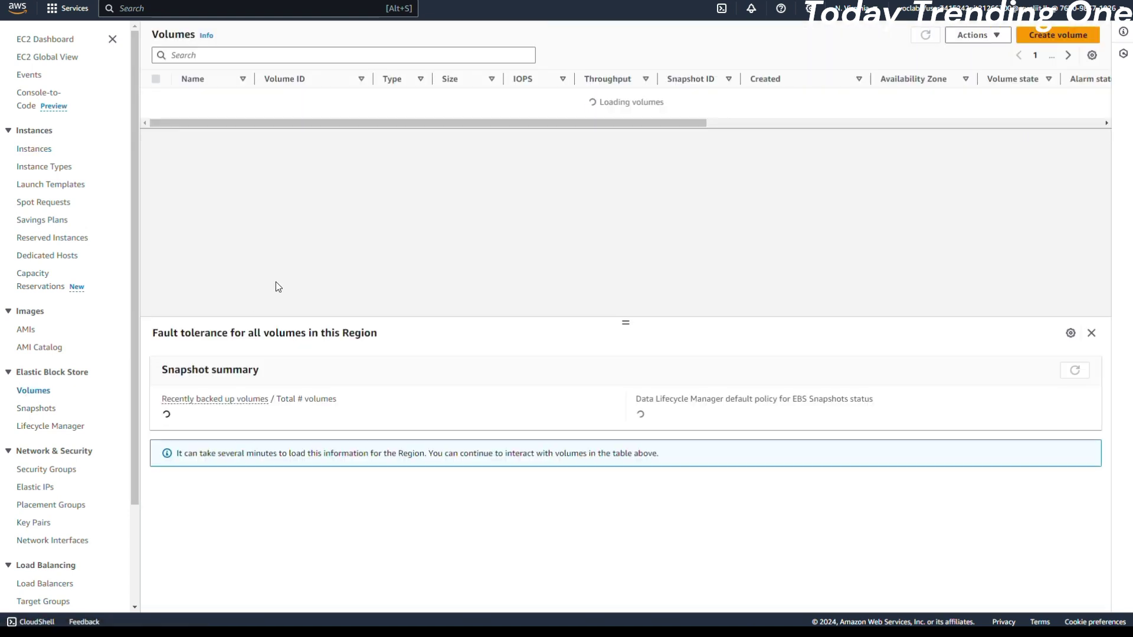
pyautogui.click(156, 117)
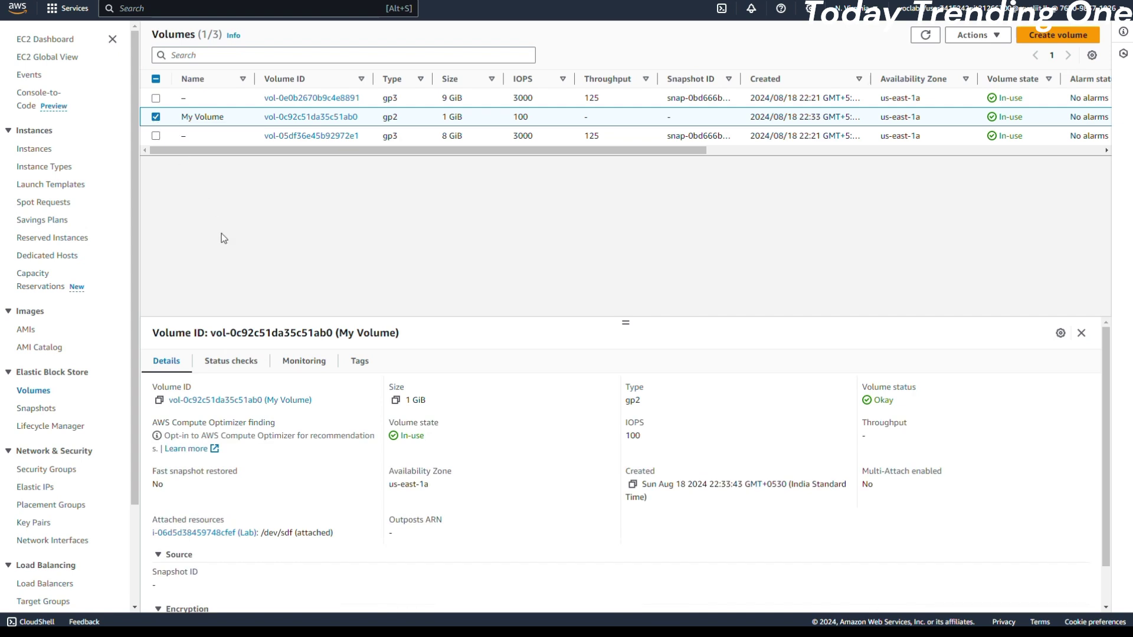
pyautogui.click(996, 37)
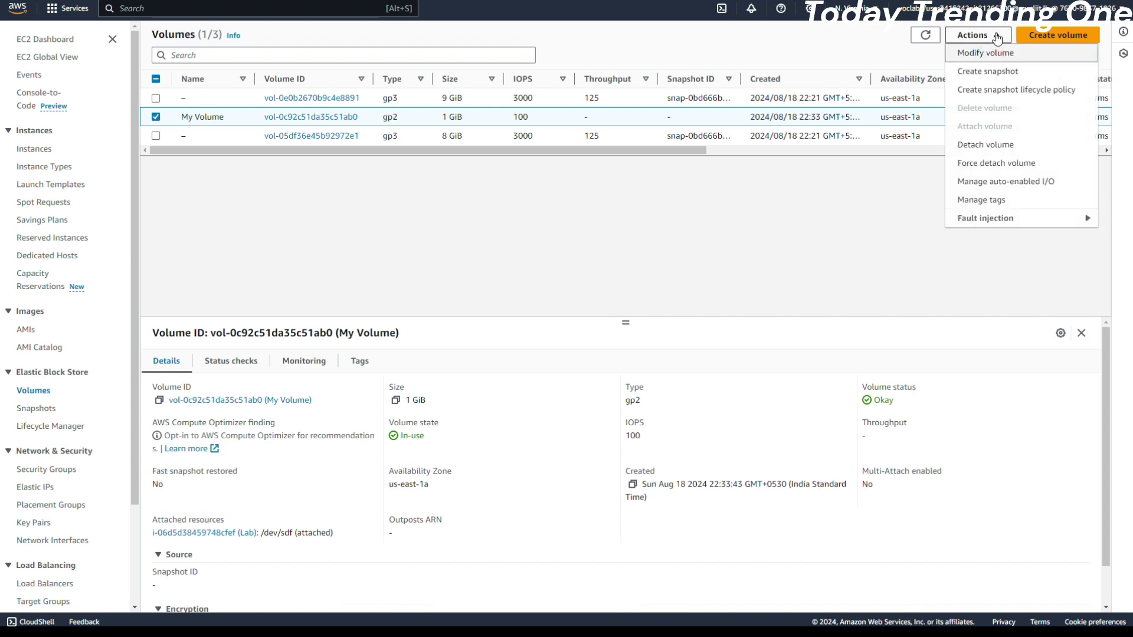
pyautogui.click(1019, 80)
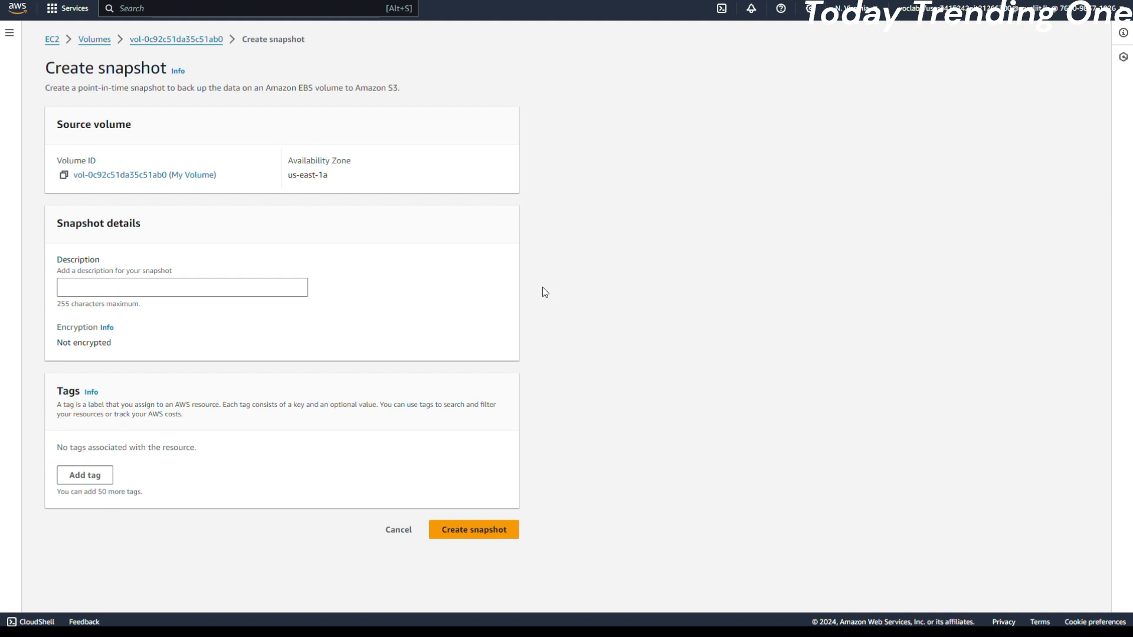
# Tag the snapshot with the key Name and value My Snapshot, and create it
pyautogui.click(97, 475)
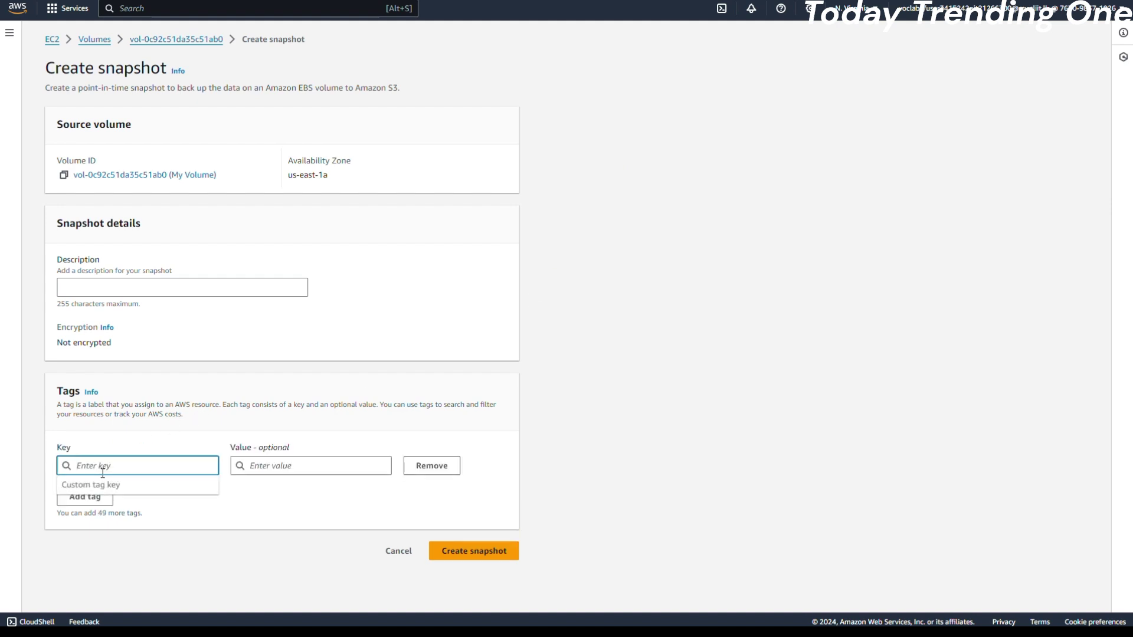
pyautogui.write('Name')
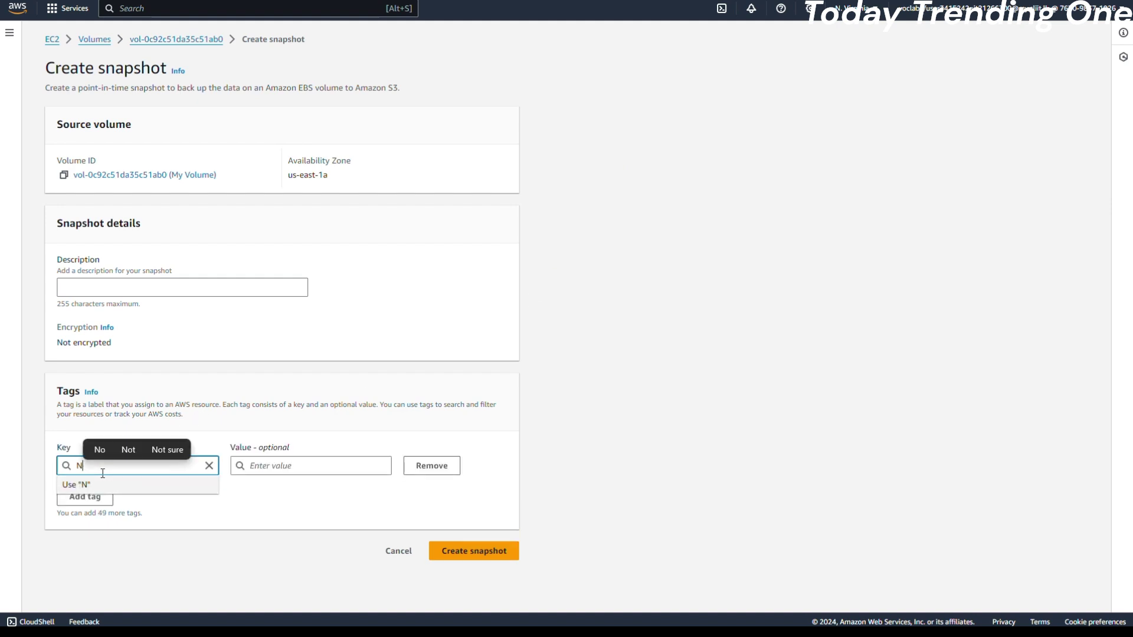
pyautogui.click(268, 470)
pyautogui.write('My ')
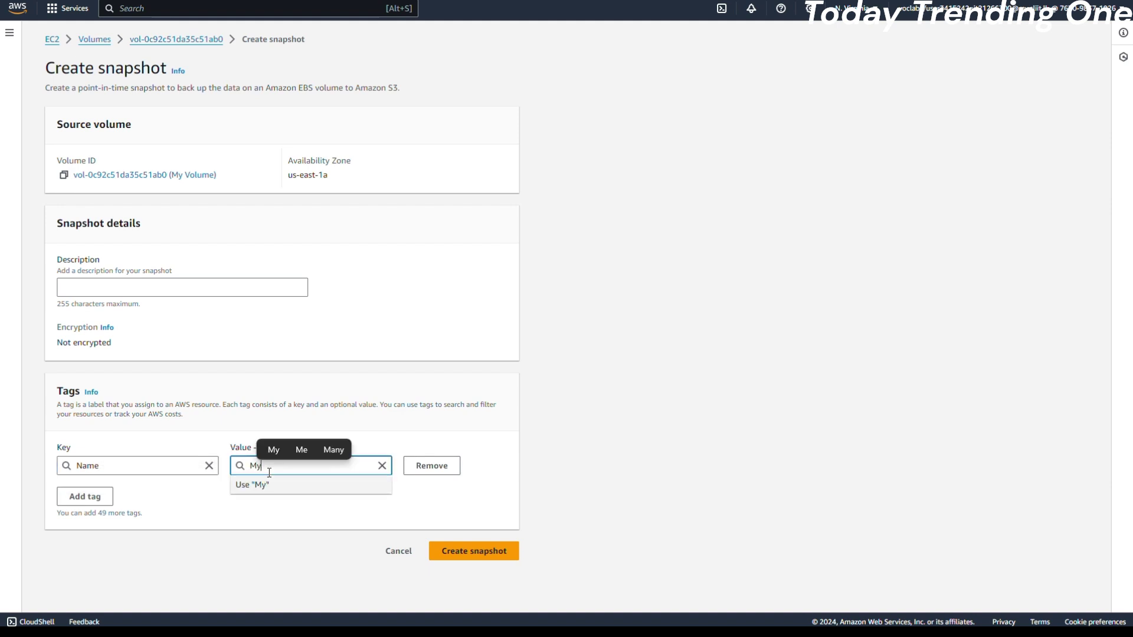
pyautogui.write('Sna')
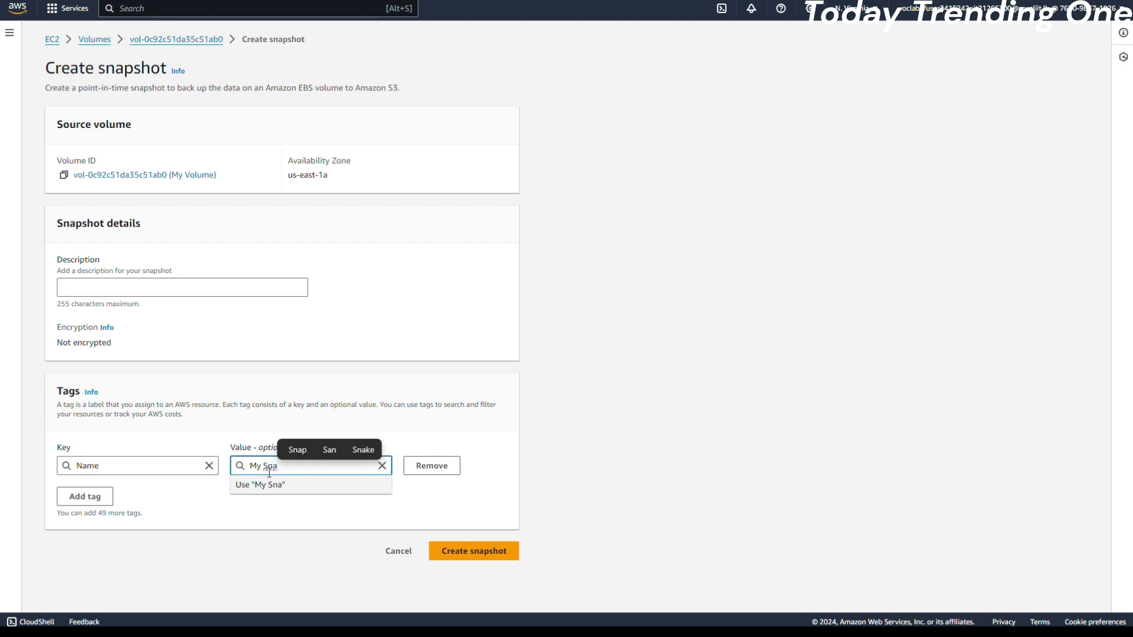
pyautogui.write('pe')
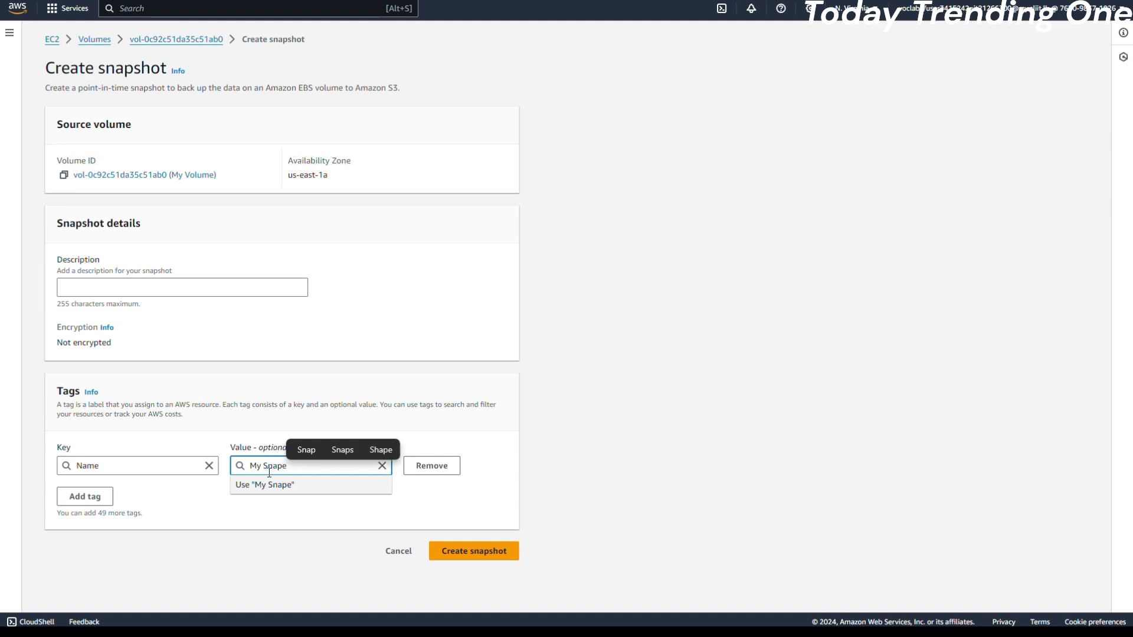
pyautogui.press('BackSpace')
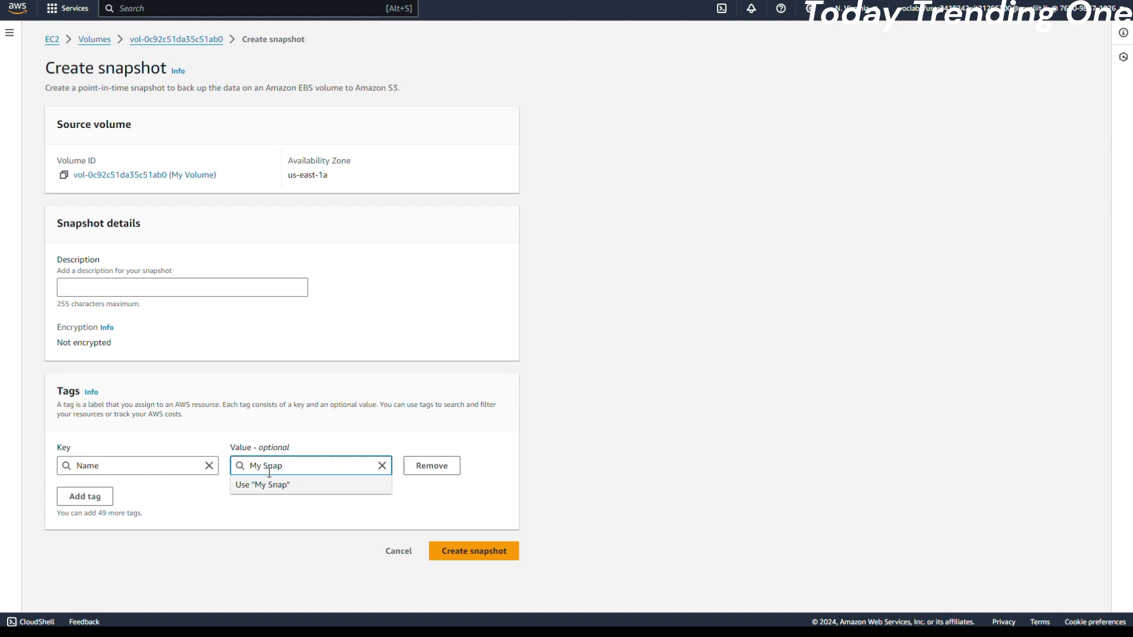
pyautogui.write('sho')
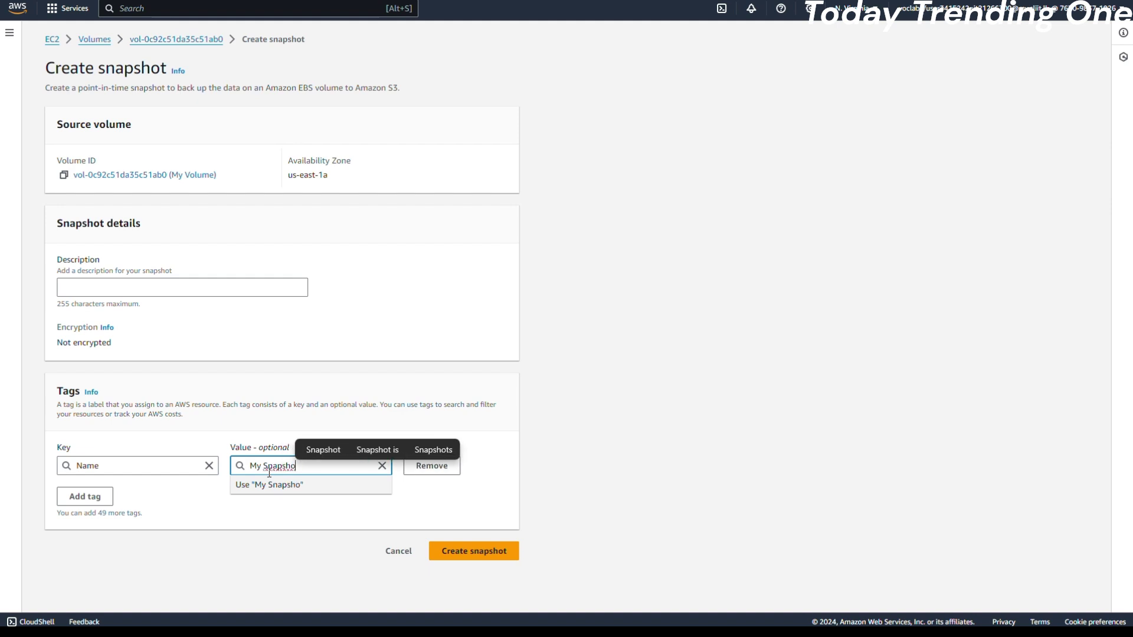
pyautogui.write('t')
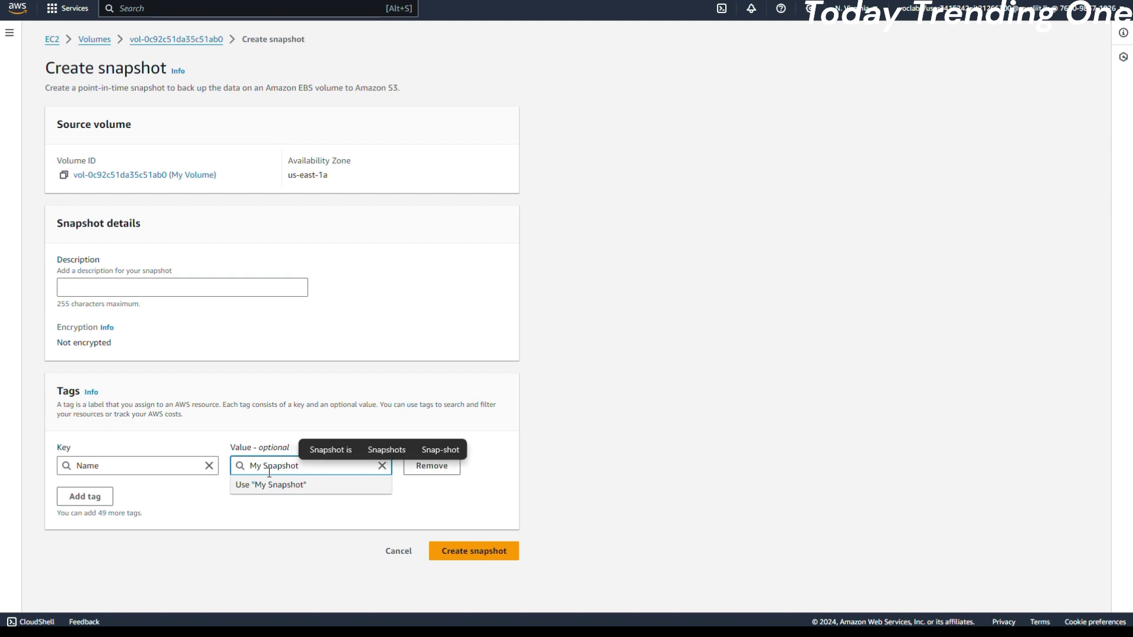
pyautogui.click(409, 513)
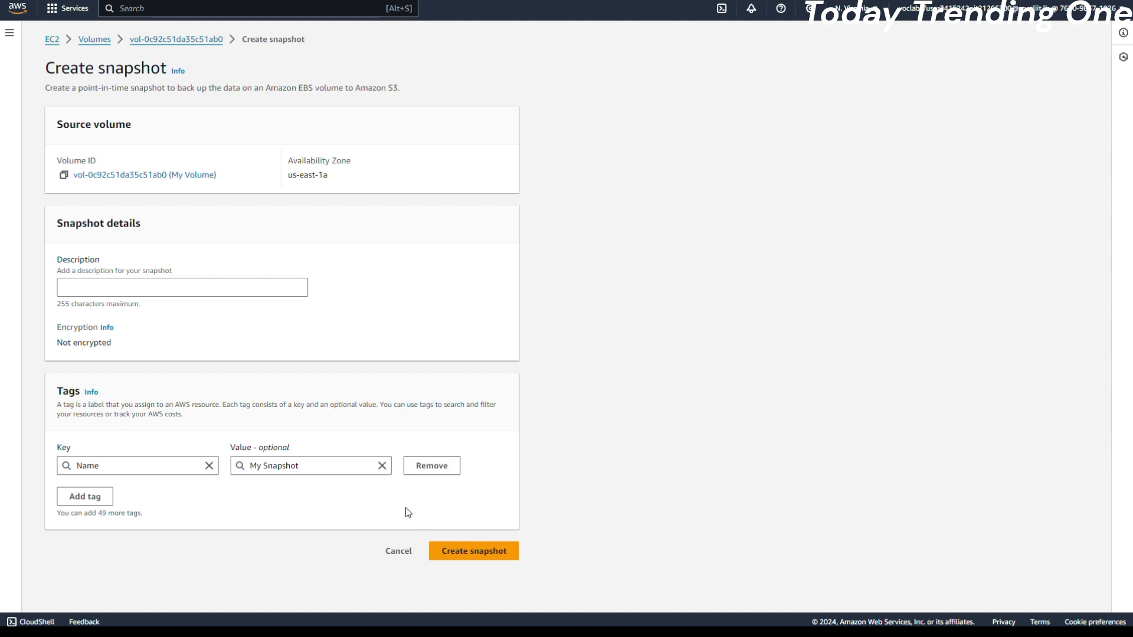
pyautogui.click(485, 560)
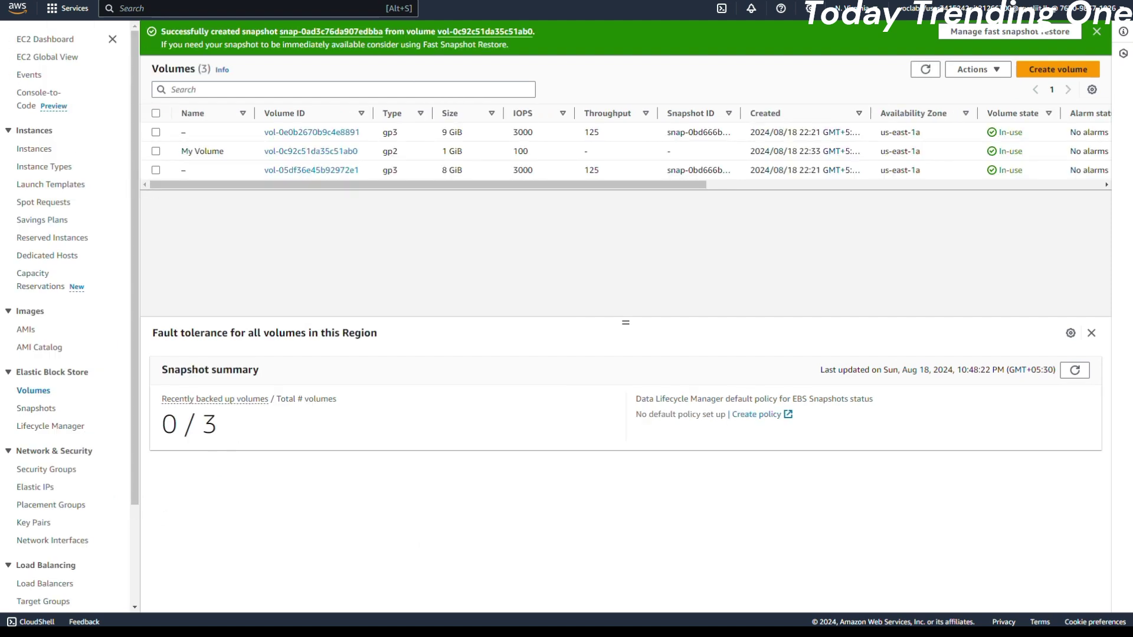
# Refresh the volumes page and check the status of My Snapshot in the EBS snapshots list
pyautogui.press('F5')
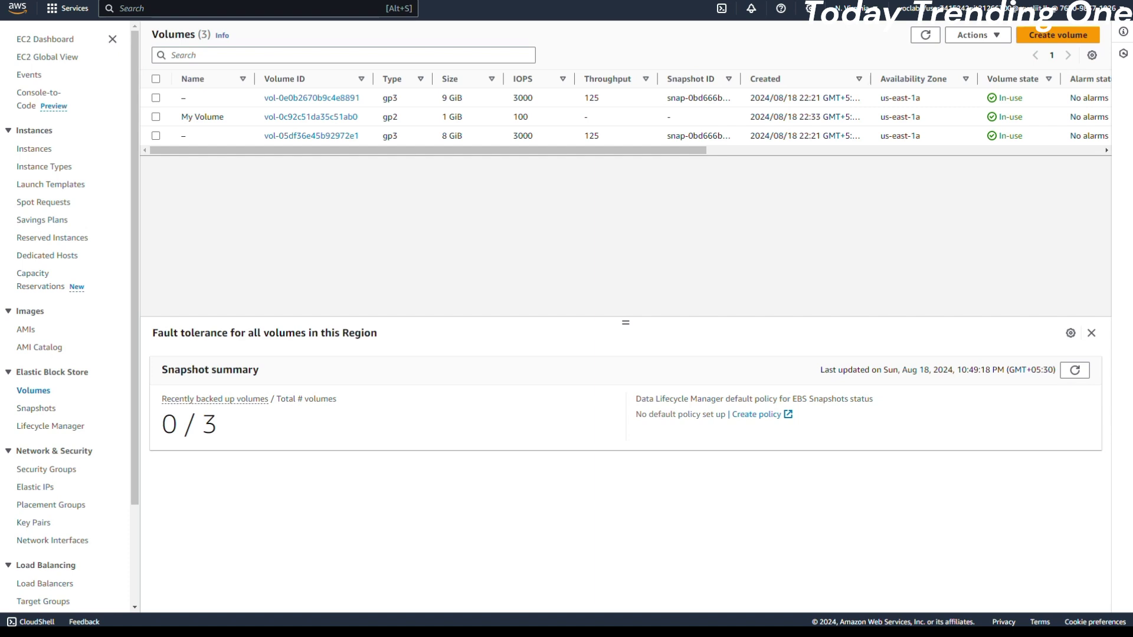
pyautogui.click(40, 411)
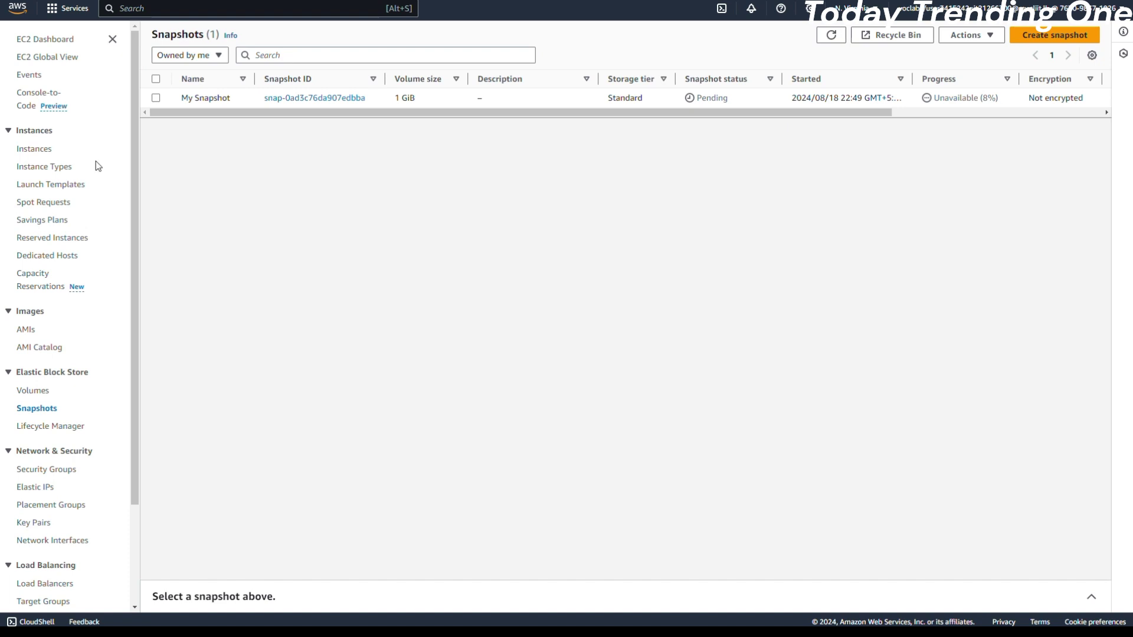
pyautogui.press('F5')
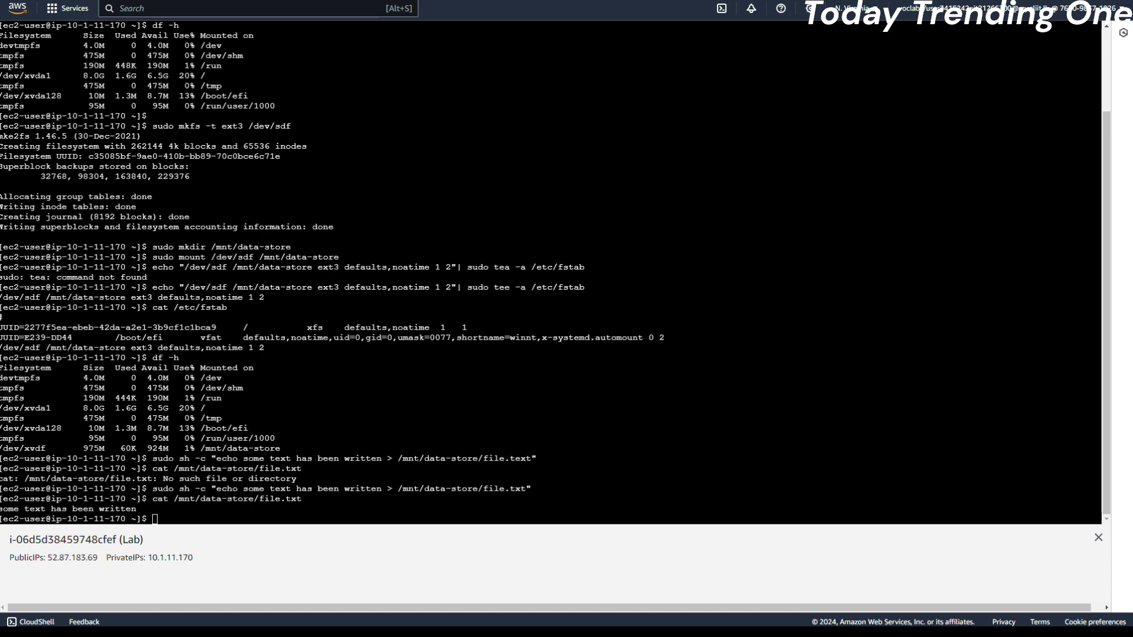
# Delete /mnt/data-store/file.txt with sudo rm in the Lab instance's terminal, and list the contents of /mnt/data-store
pyautogui.rightClick(153, 512)
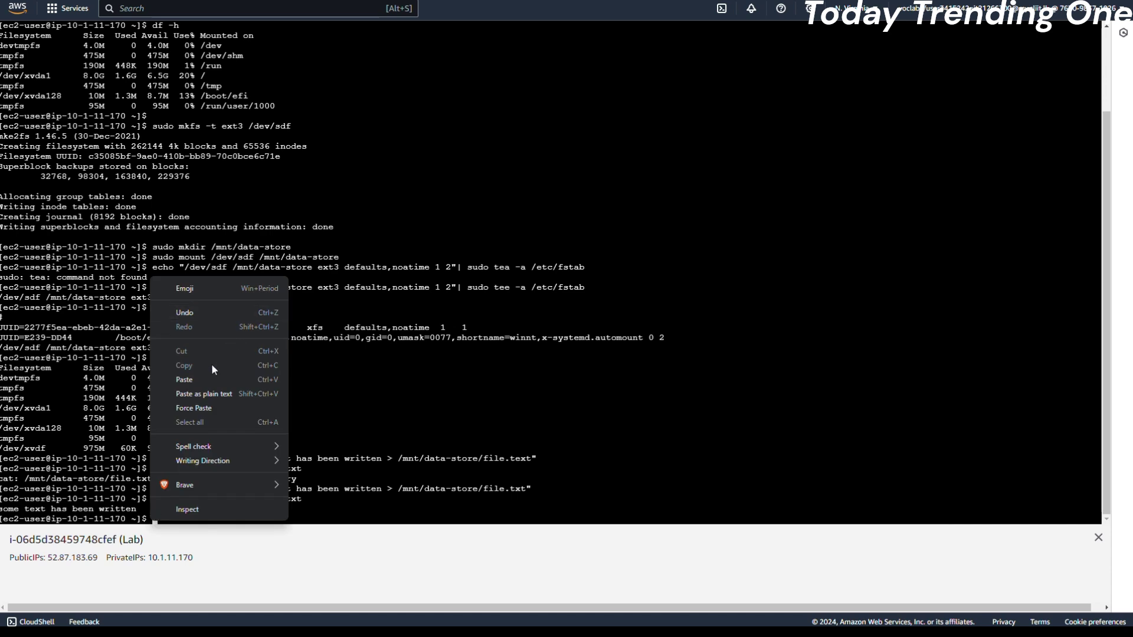
pyautogui.click(193, 381)
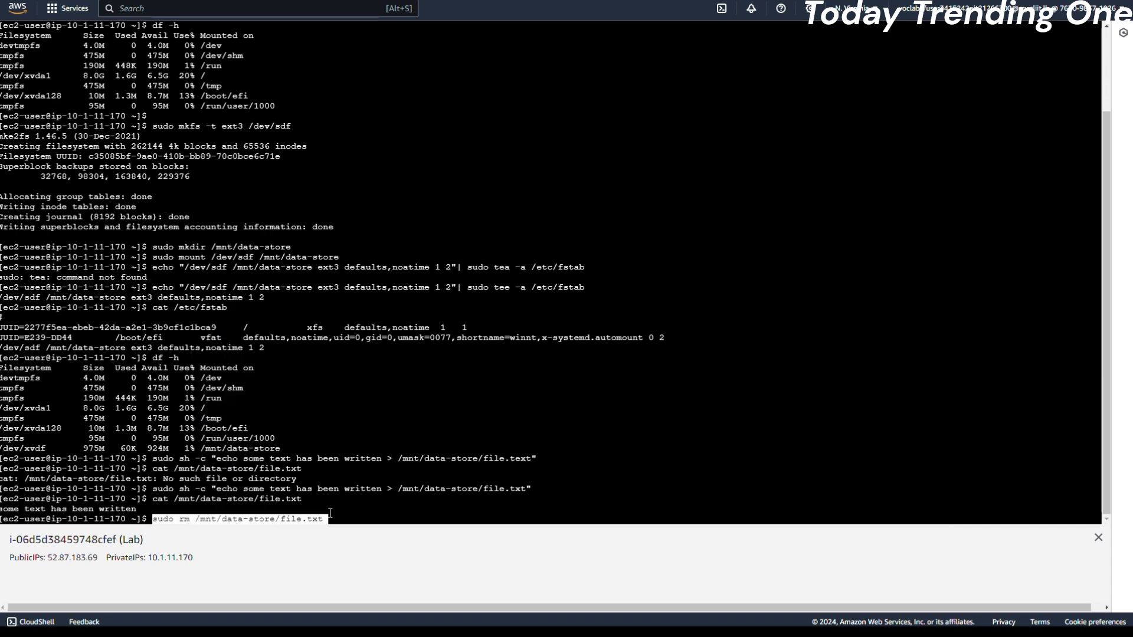
pyautogui.press('Return')
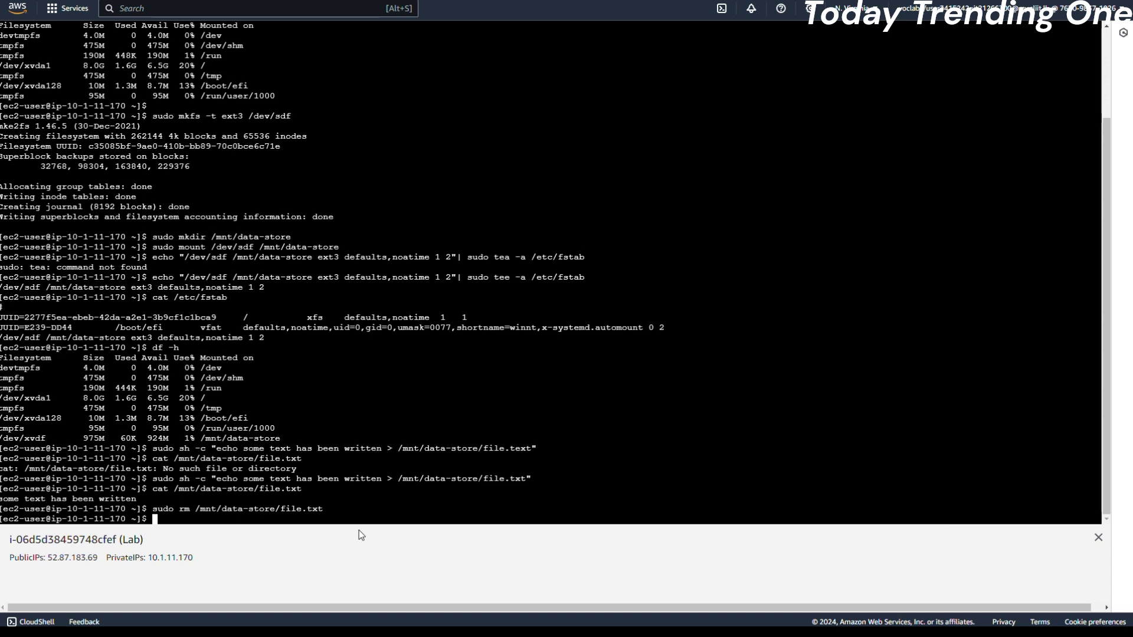
pyautogui.write('ls /mnt/data-sto')
pyautogui.press('Tab')
pyautogui.press('Return')
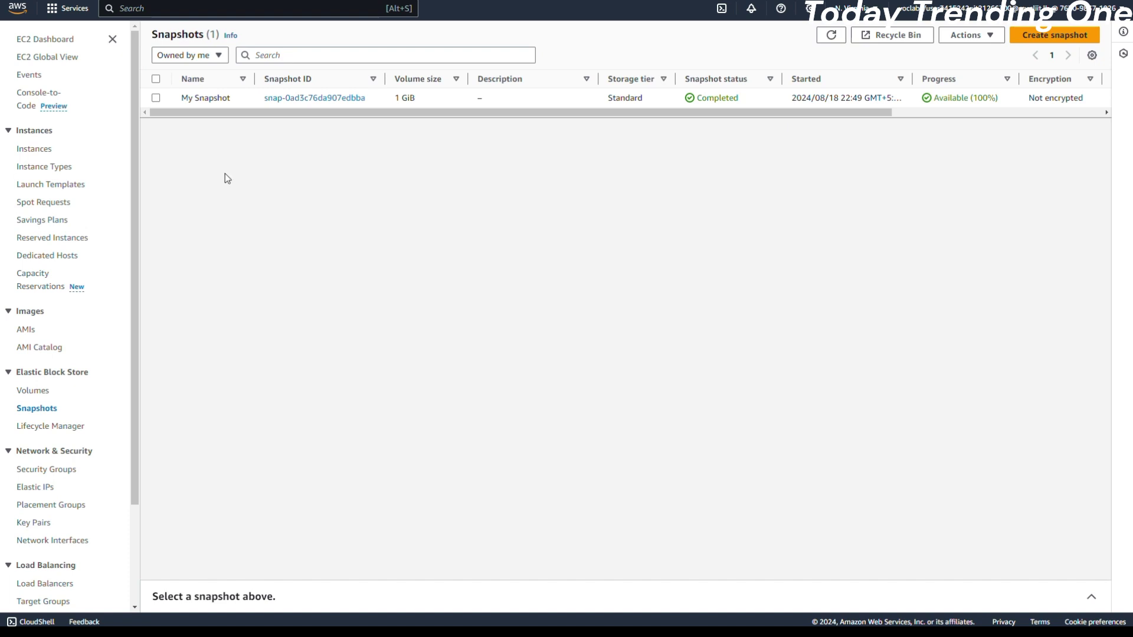
# Start creating a volume from My Snapshot in the EBS snapshots list
pyautogui.click(157, 101)
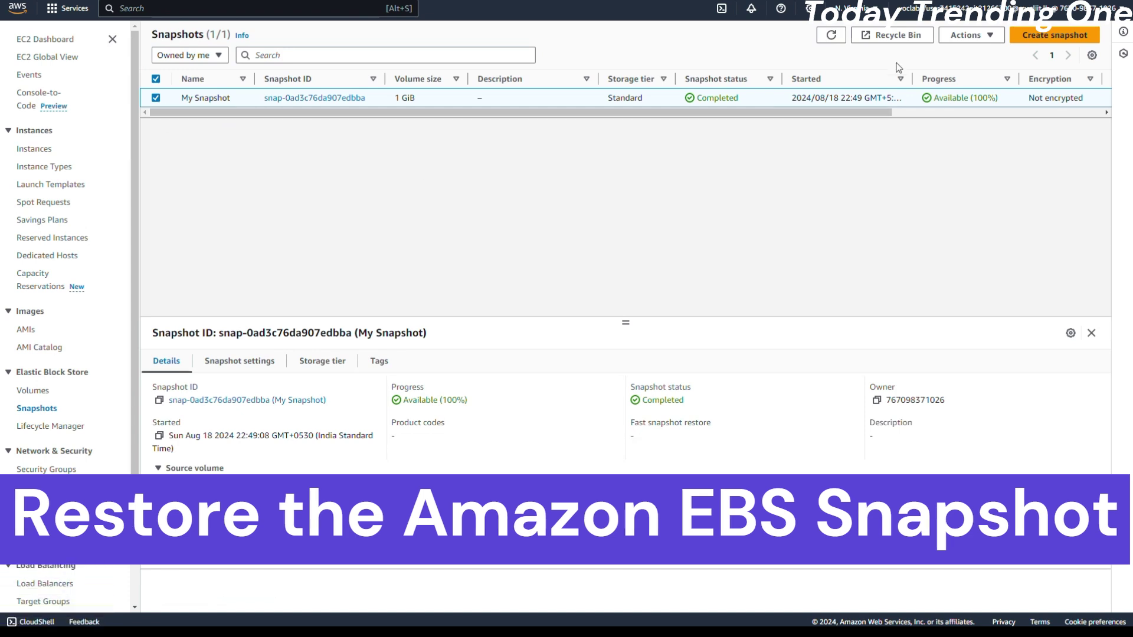
pyautogui.click(972, 35)
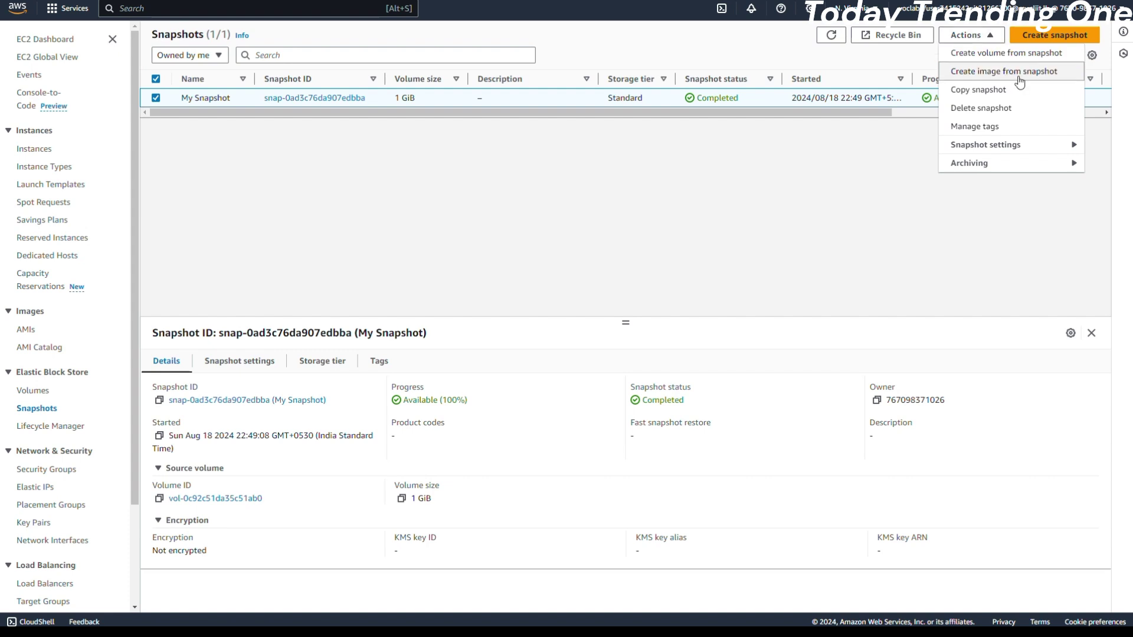
pyautogui.click(1037, 56)
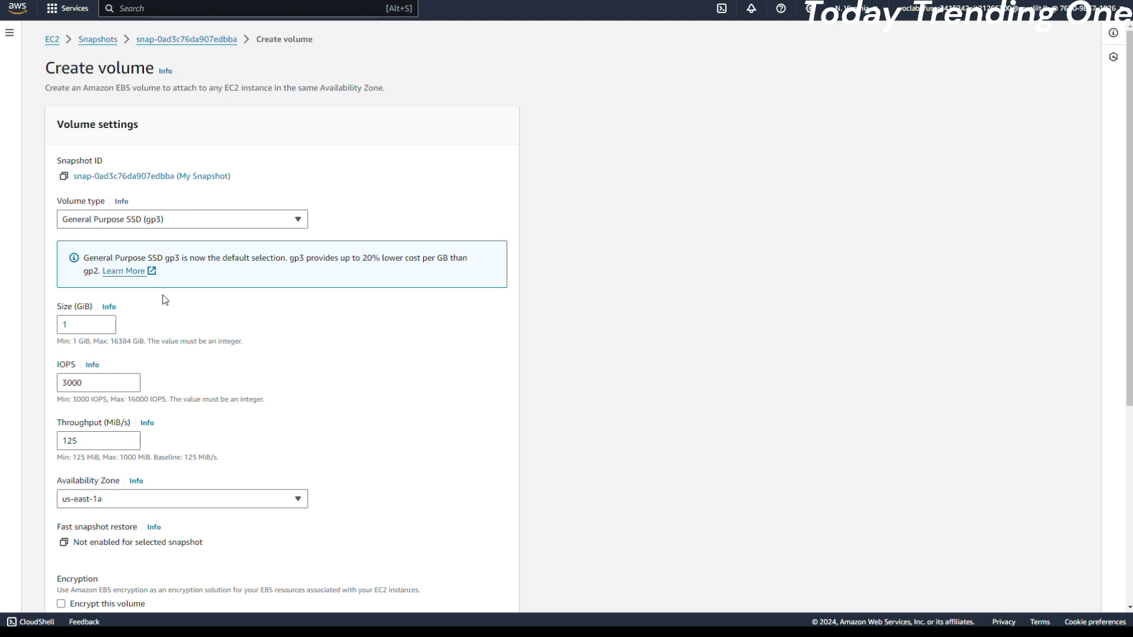
# Tag the volume with the key Name and value Restored Volume, and create it with the default settings
pyautogui.scroll(-1, 208, 475)
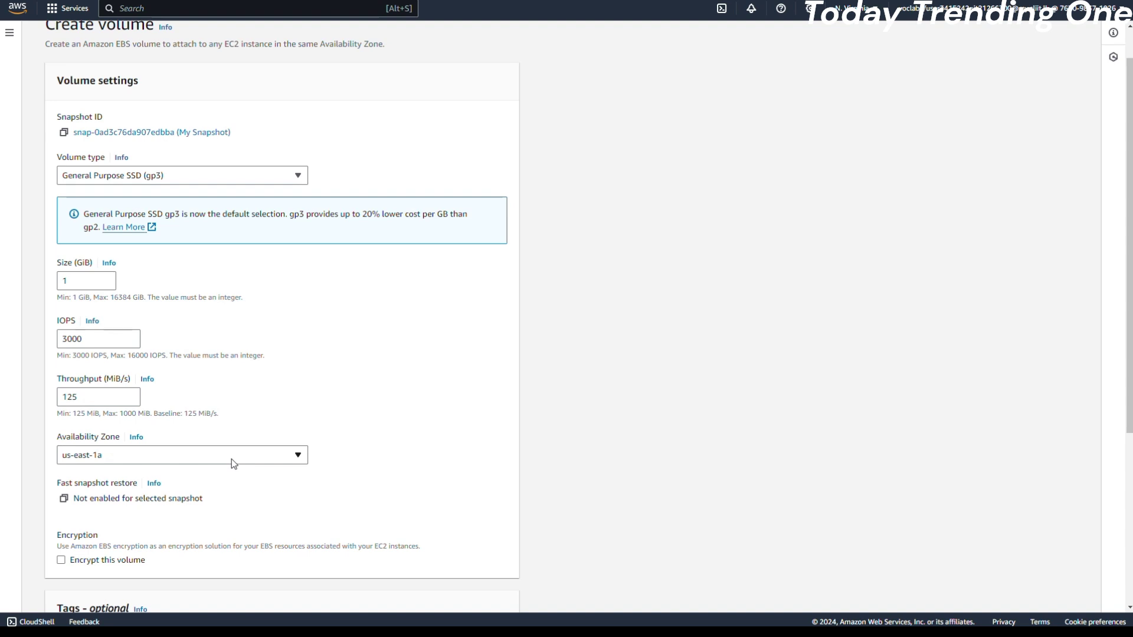
pyautogui.scroll(-1, 232, 500)
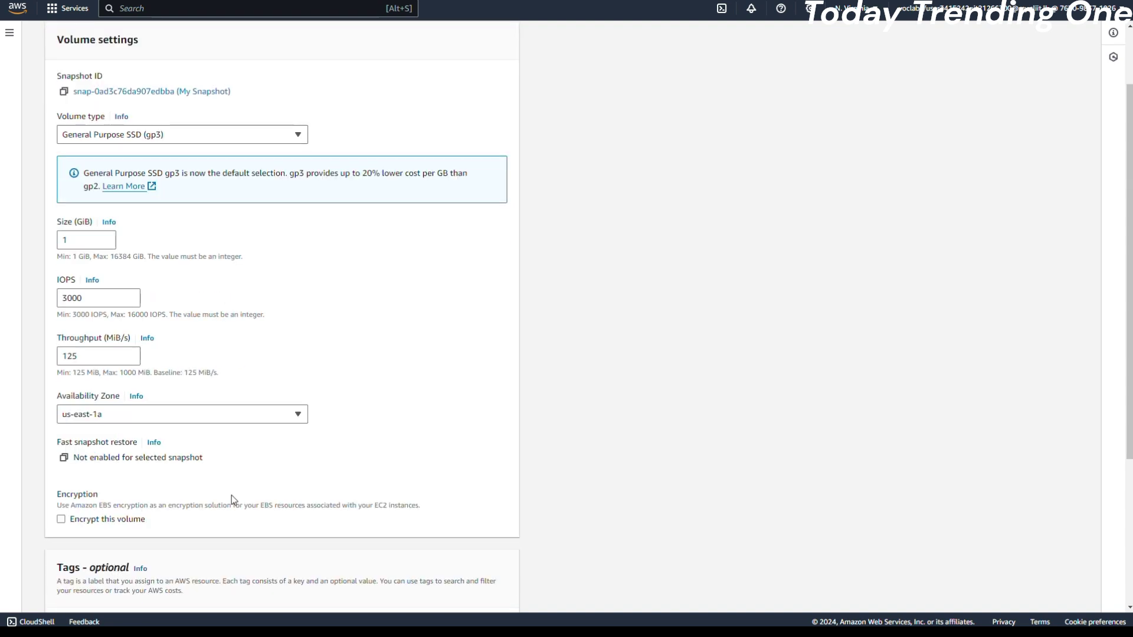
pyautogui.scroll(-3, 231, 499)
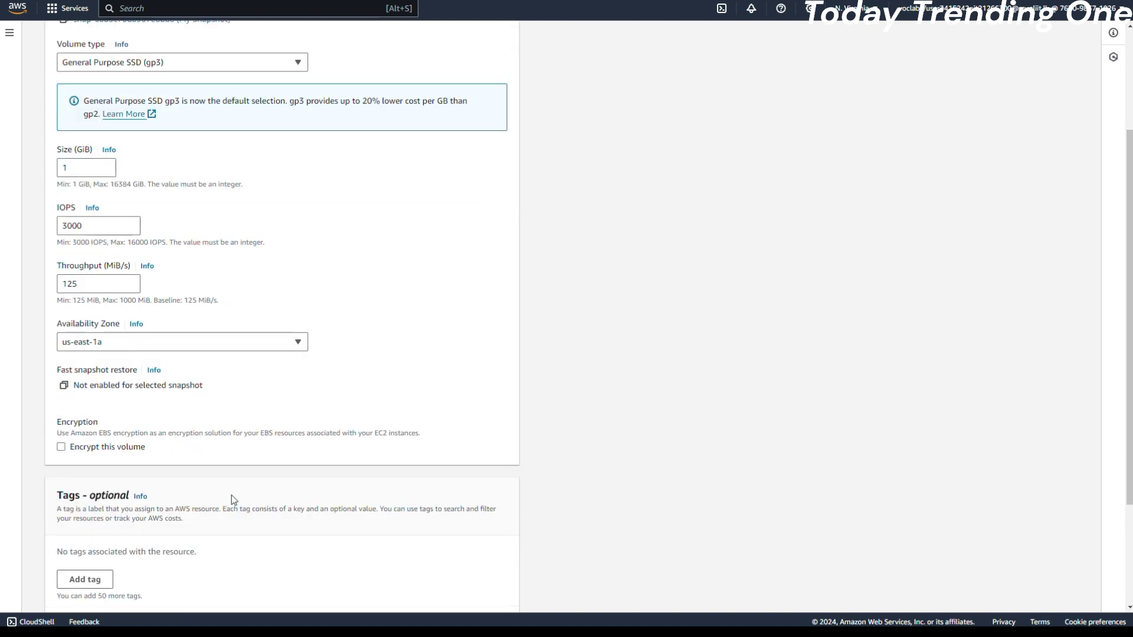
pyautogui.click(83, 506)
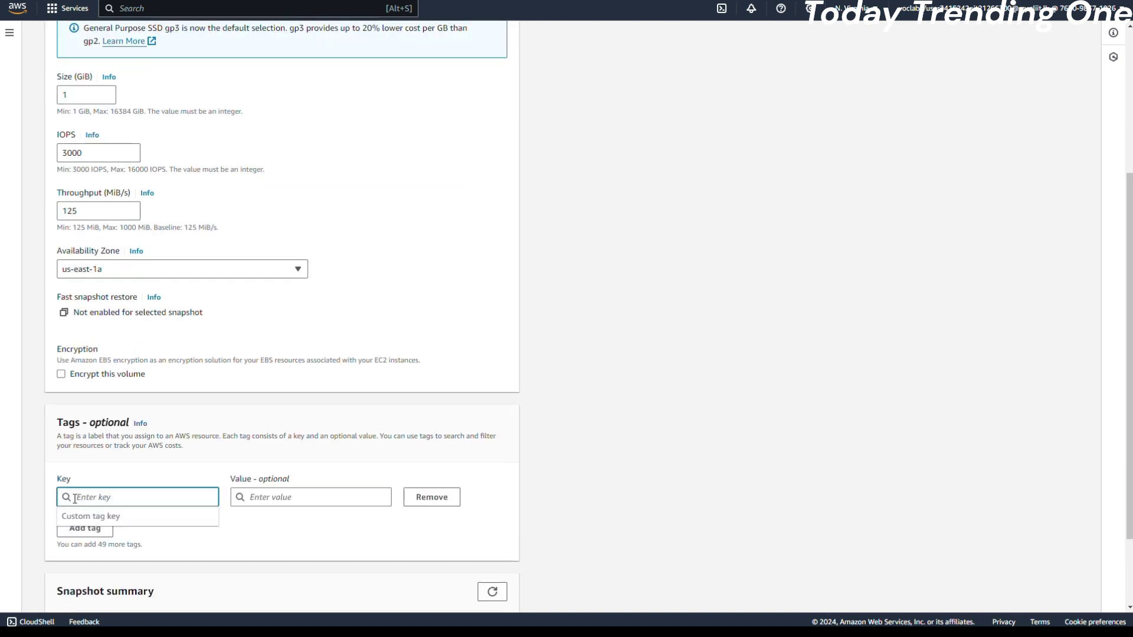
pyautogui.write('N')
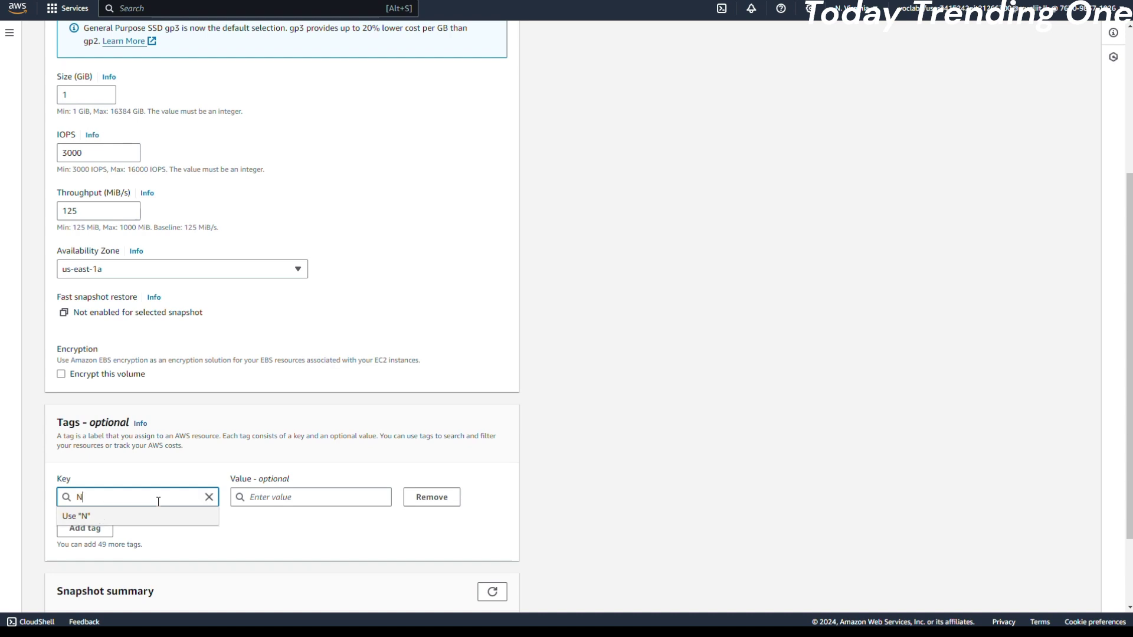
pyautogui.write('ame')
pyautogui.click(290, 502)
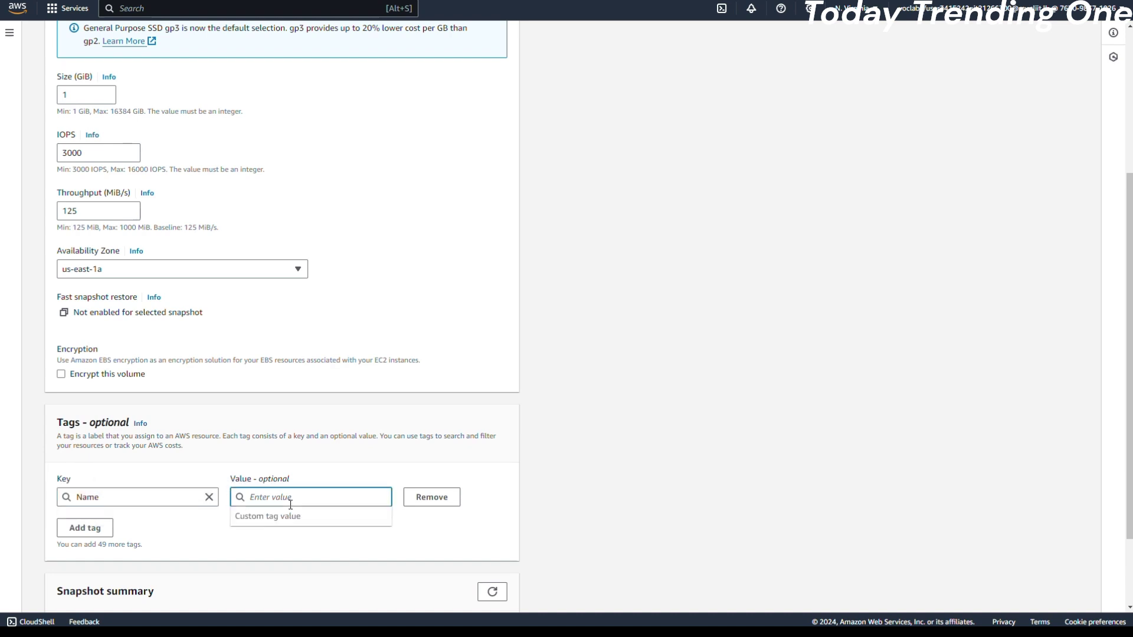
pyautogui.write('Resto')
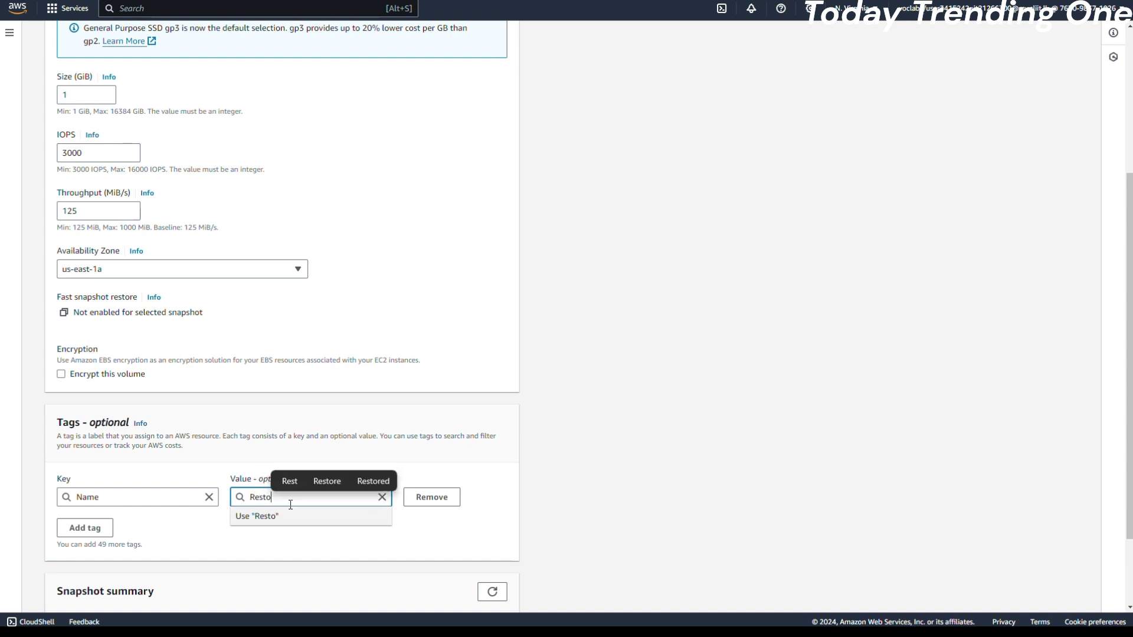
pyautogui.write('red')
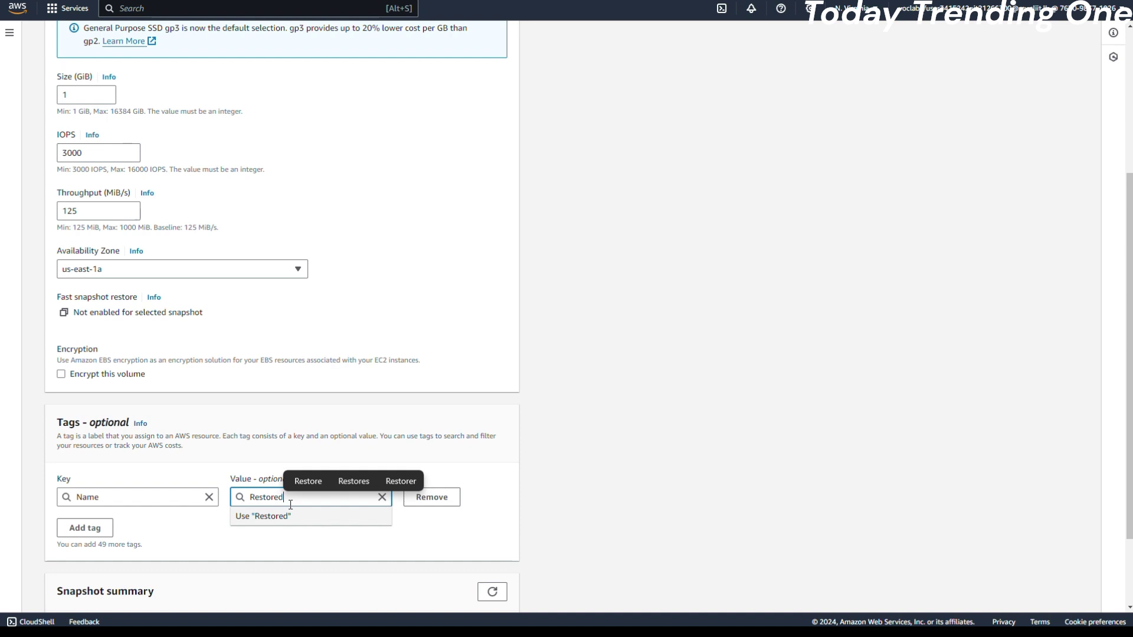
pyautogui.write(' Vol')
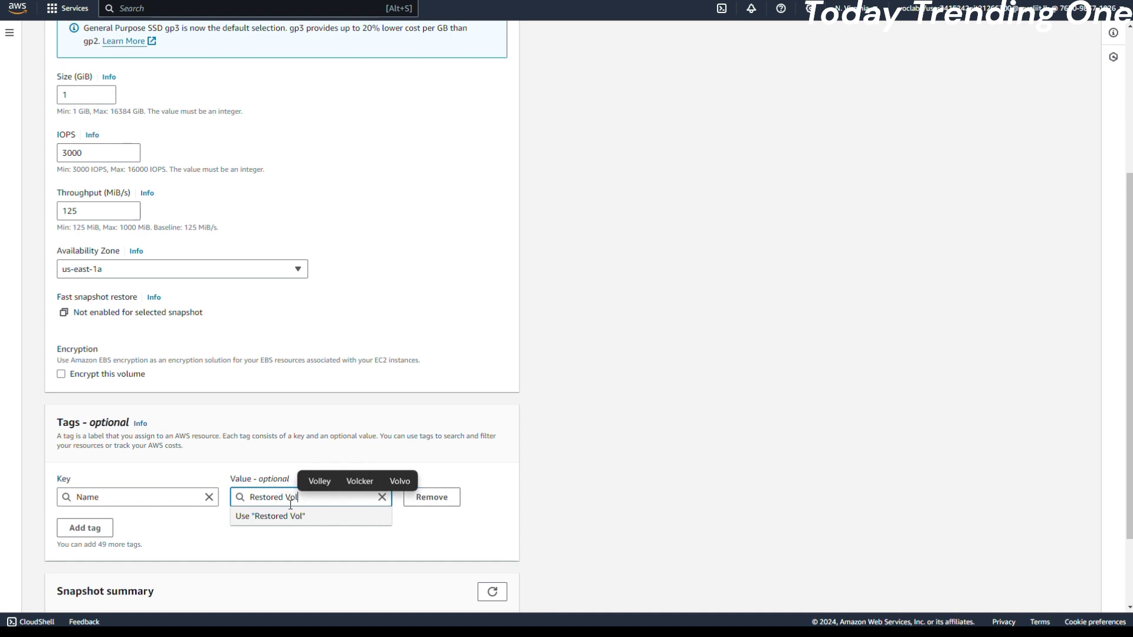
pyautogui.write('u')
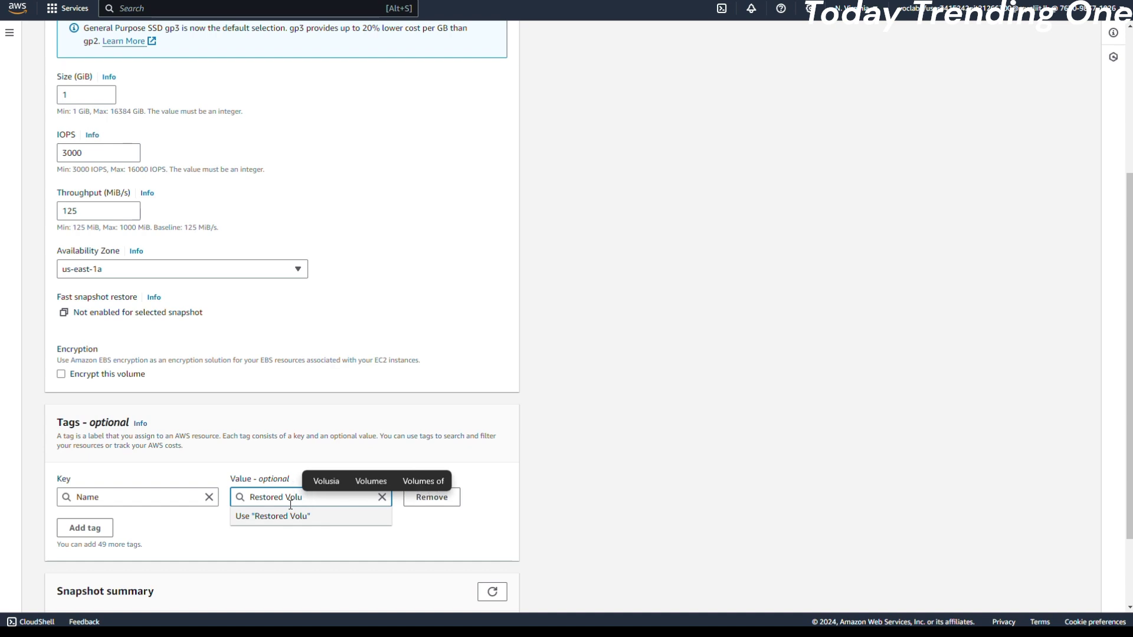
pyautogui.write('me')
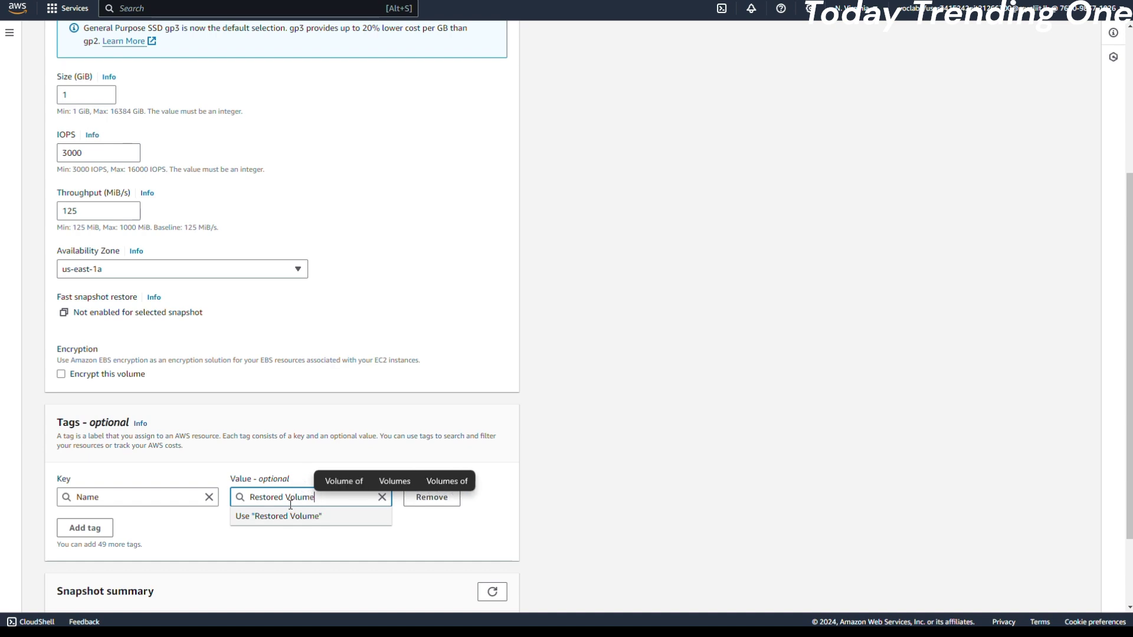
pyautogui.scroll(-2, 434, 565)
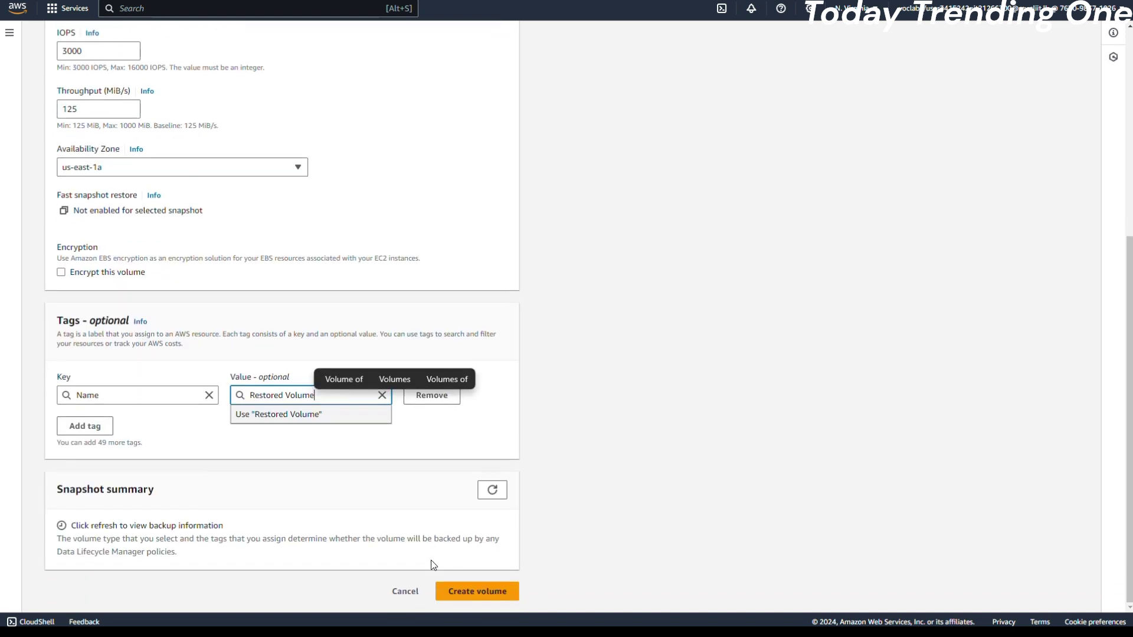
pyautogui.click(470, 593)
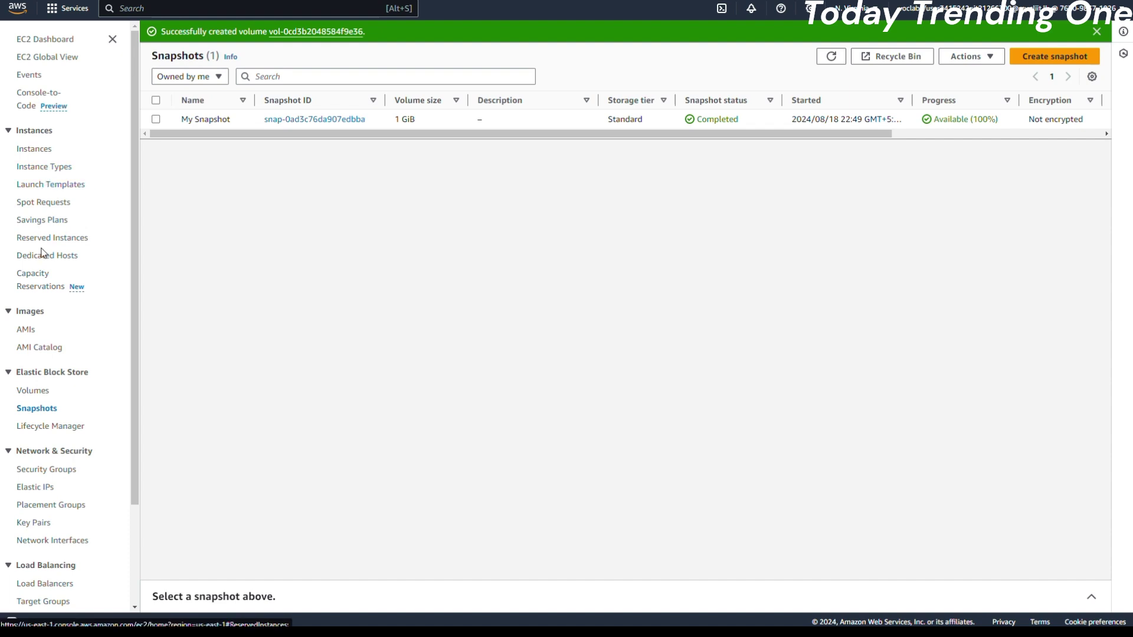
# Open the list of EBS volumes
pyautogui.scroll(-1, 41, 252)
pyautogui.scroll(1, 41, 253)
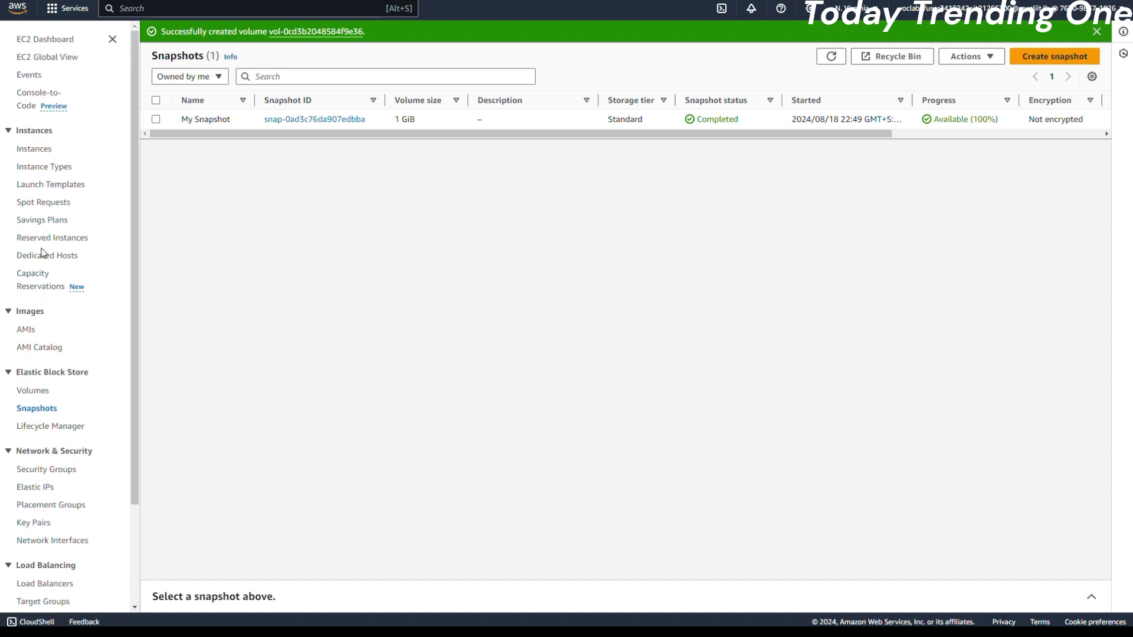
pyautogui.scroll(-1, 41, 252)
pyautogui.scroll(-3, 41, 253)
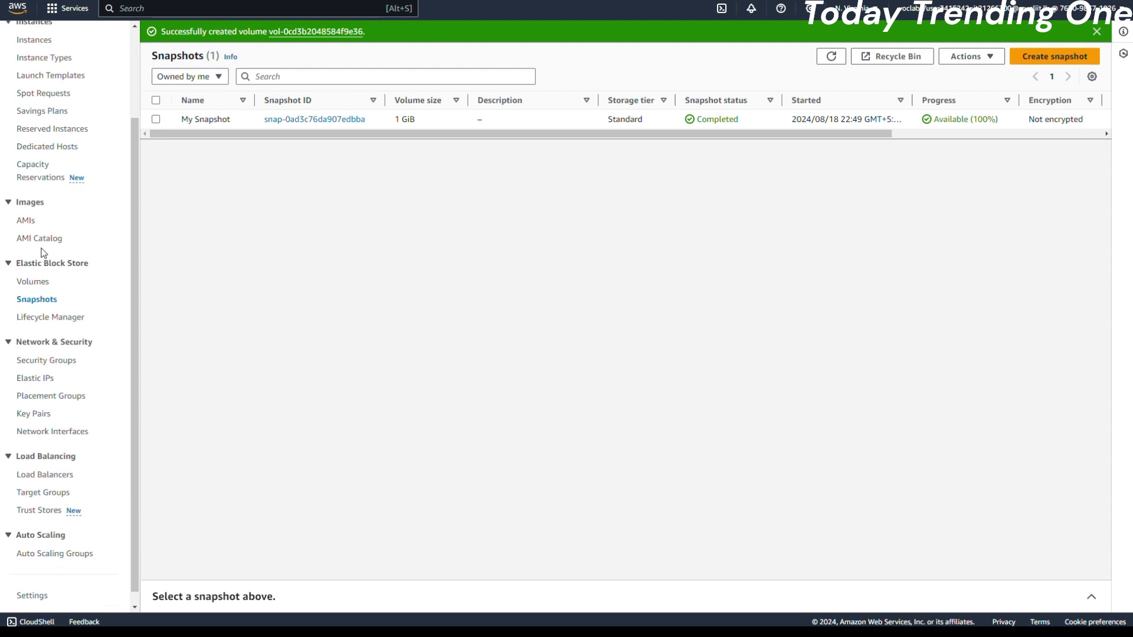
pyautogui.scroll(3, 42, 255)
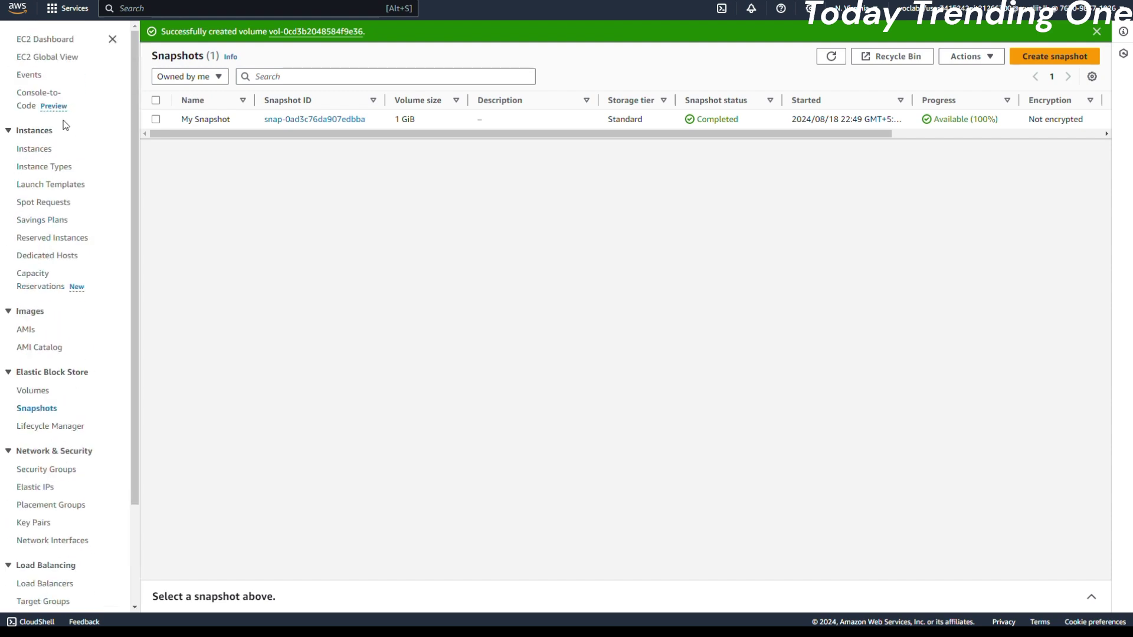
pyautogui.click(46, 152)
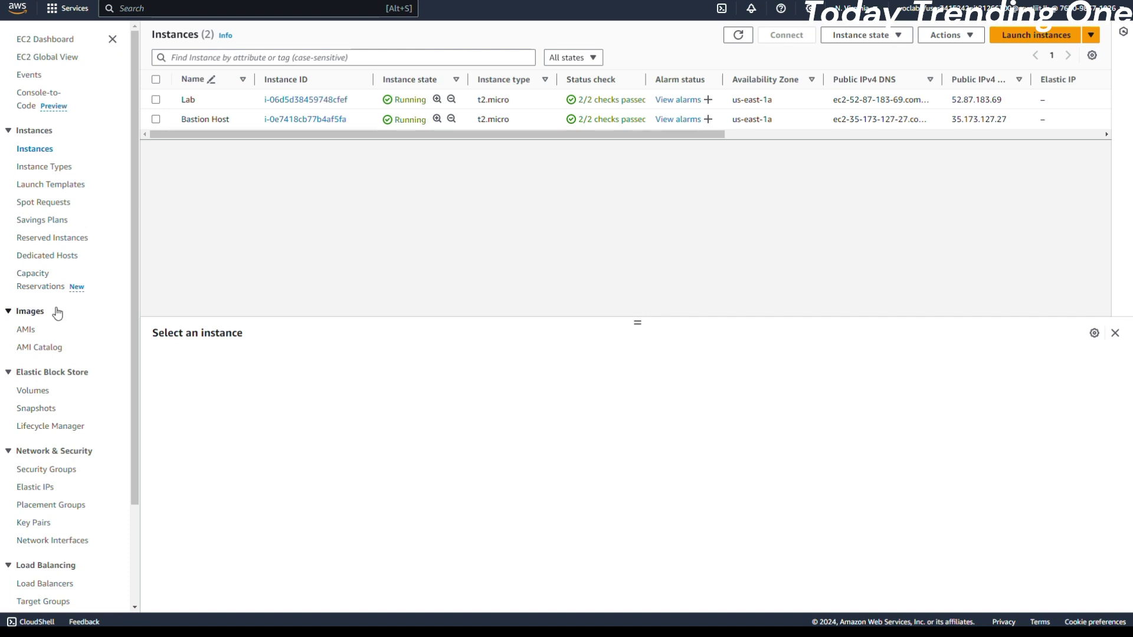
pyautogui.click(35, 392)
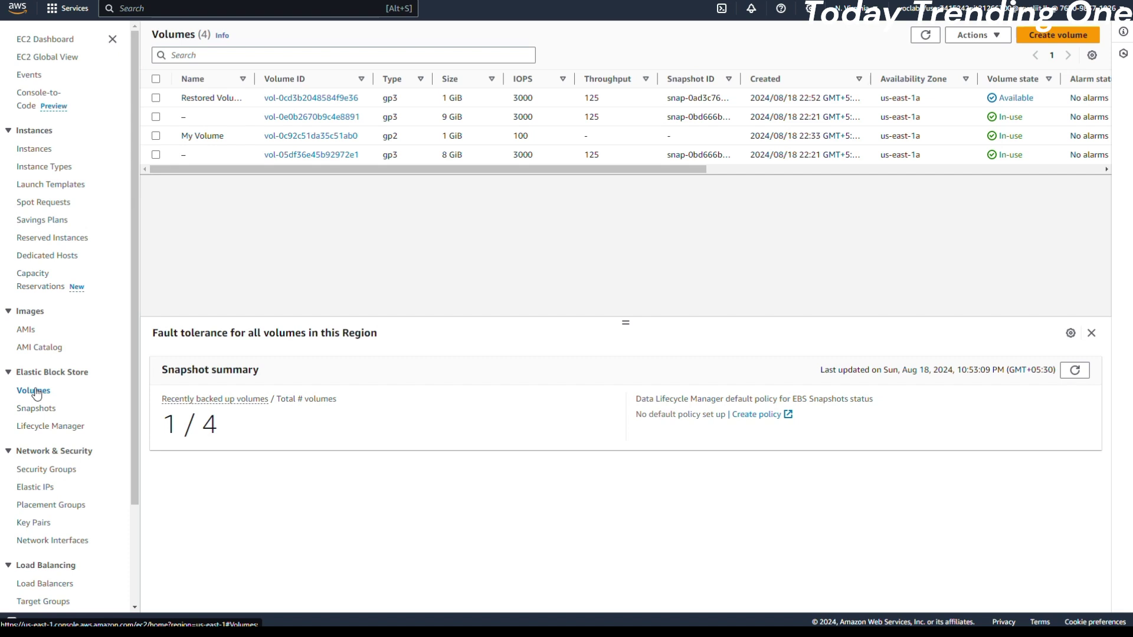
# Attach Restored Volume to the Lab instance with the device name /dev/sdg
pyautogui.click(156, 99)
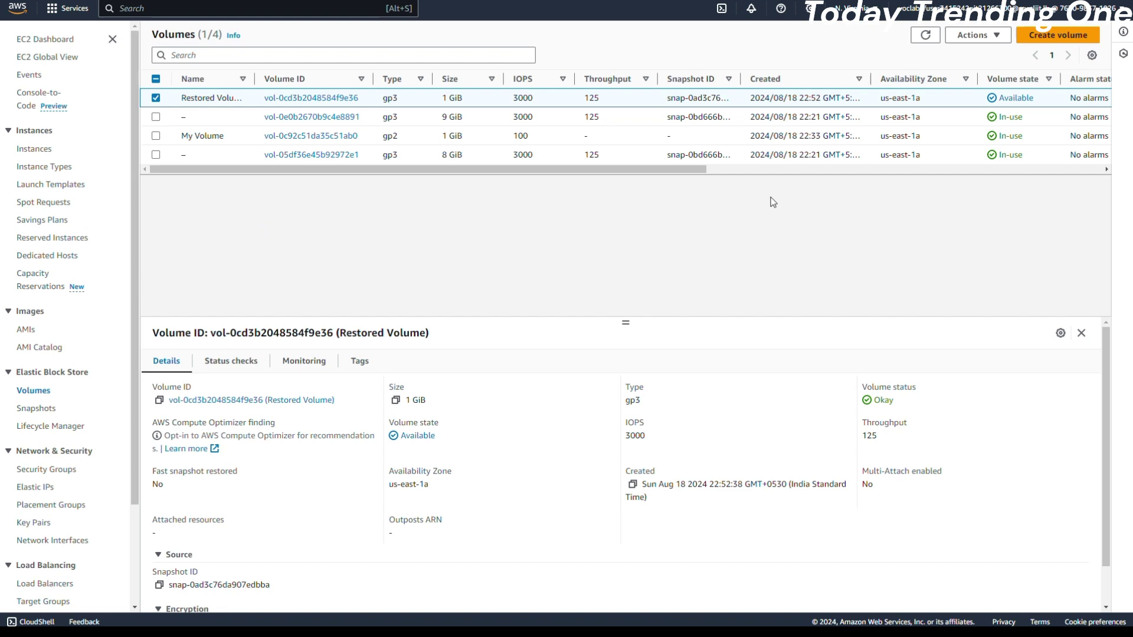
pyautogui.click(1003, 38)
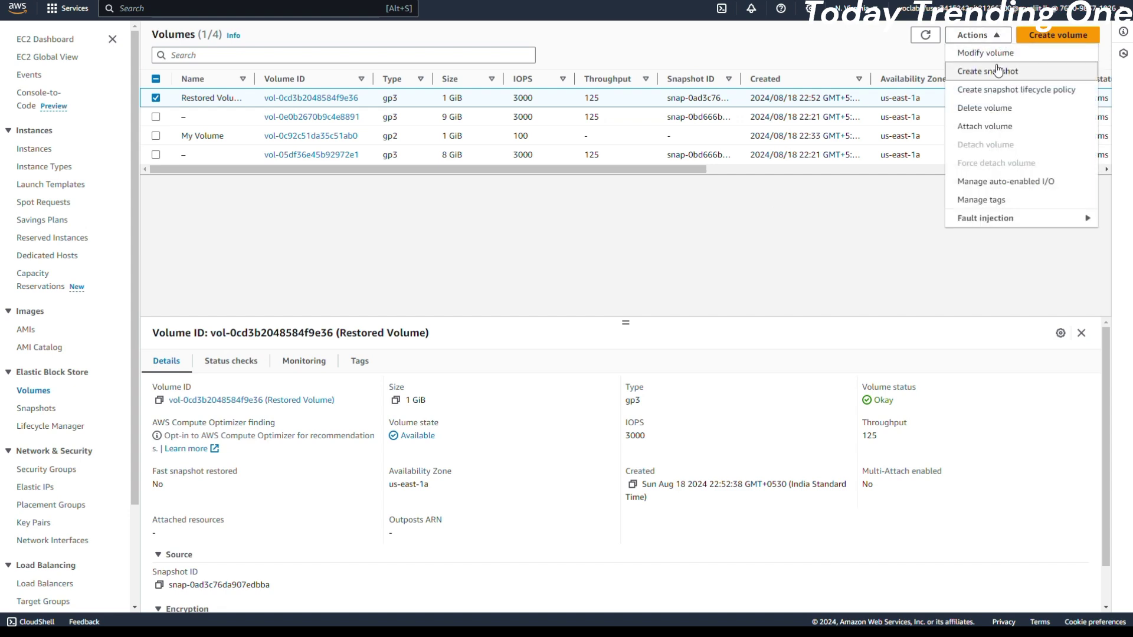
pyautogui.click(1018, 131)
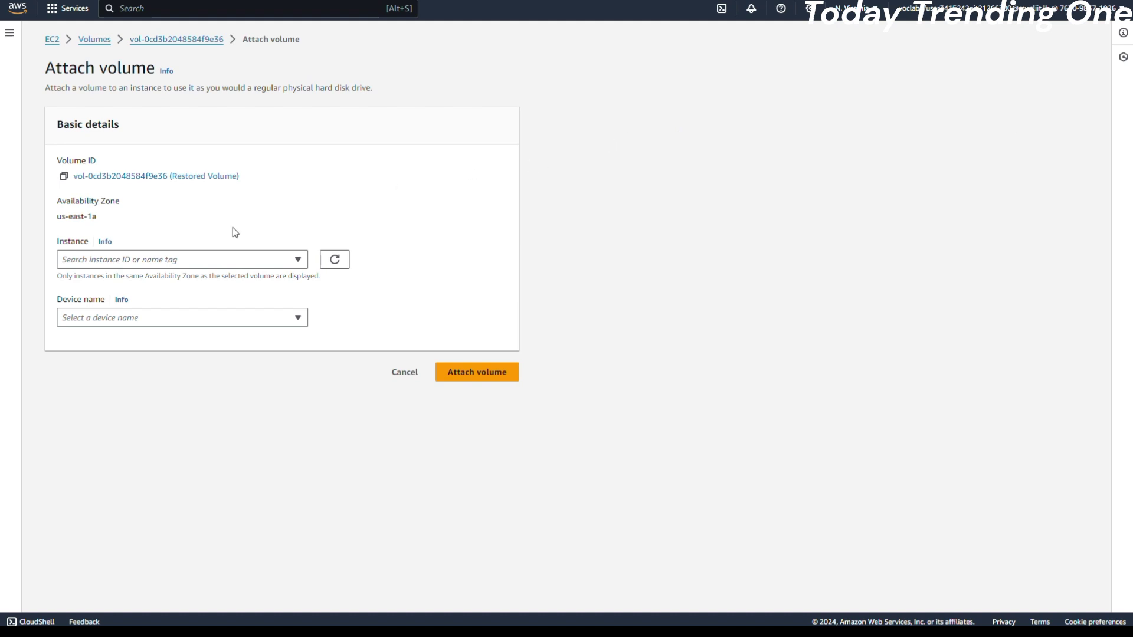
pyautogui.click(254, 259)
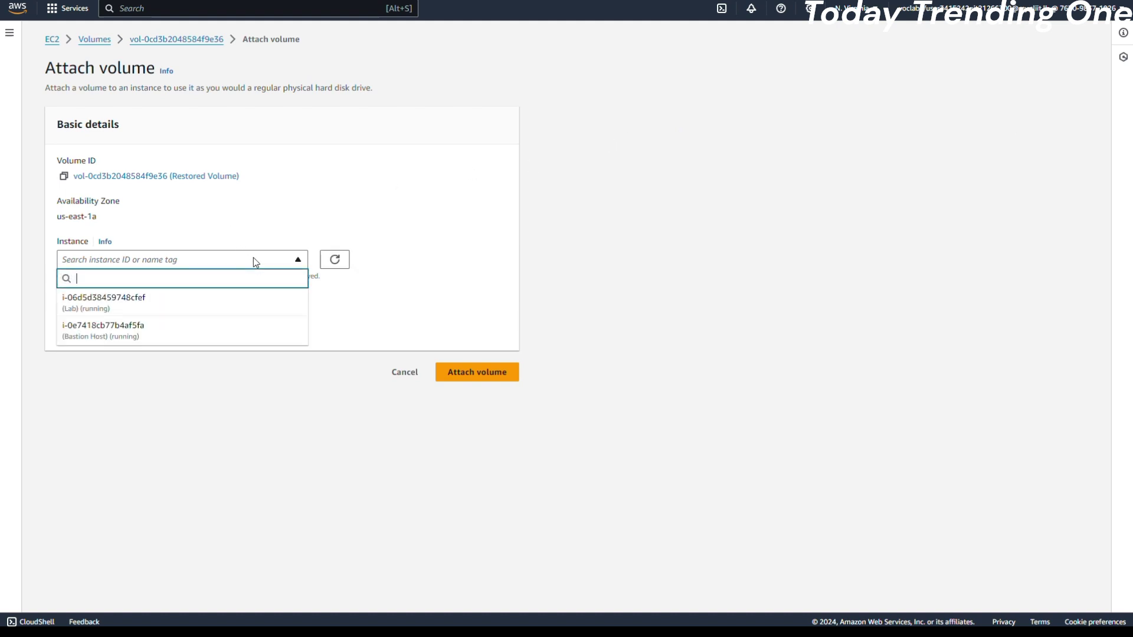
pyautogui.click(114, 304)
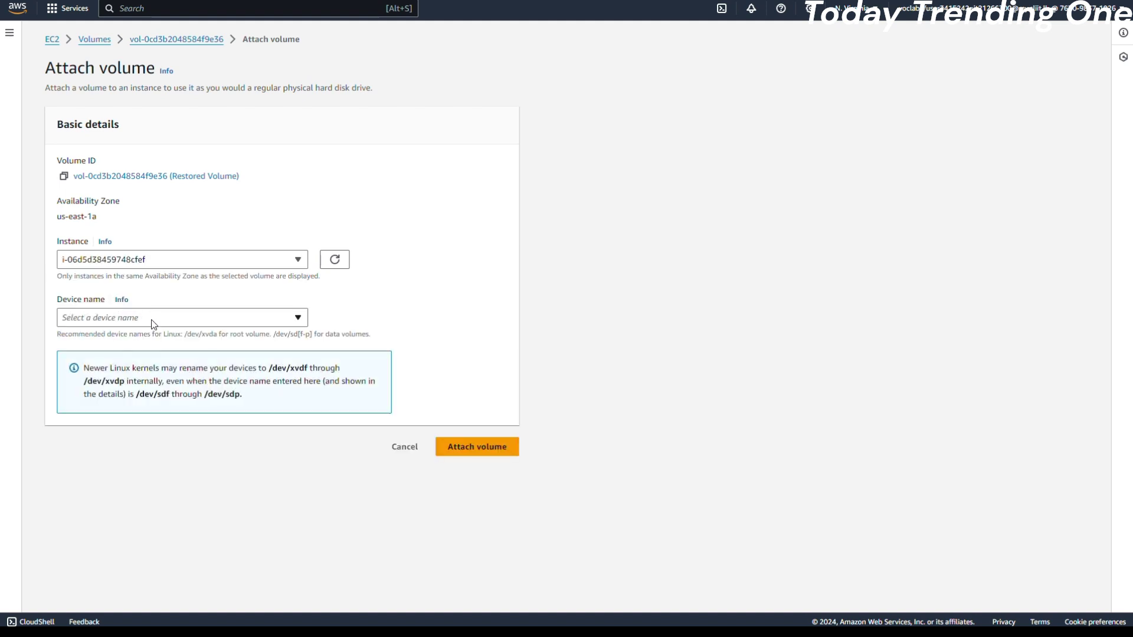
pyautogui.click(168, 326)
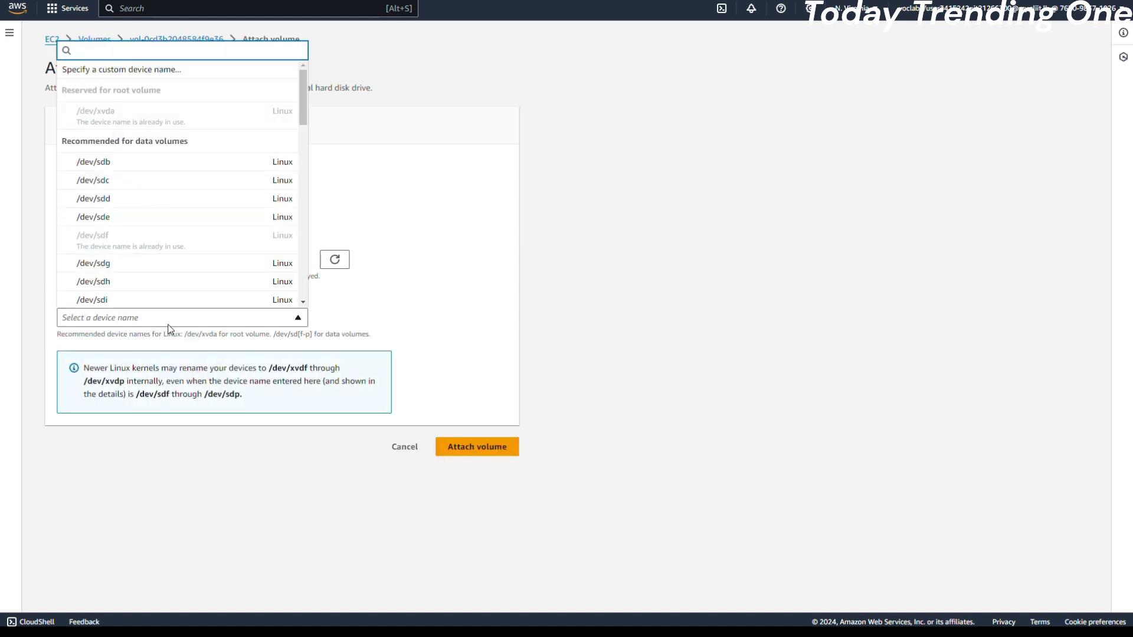
pyautogui.click(160, 264)
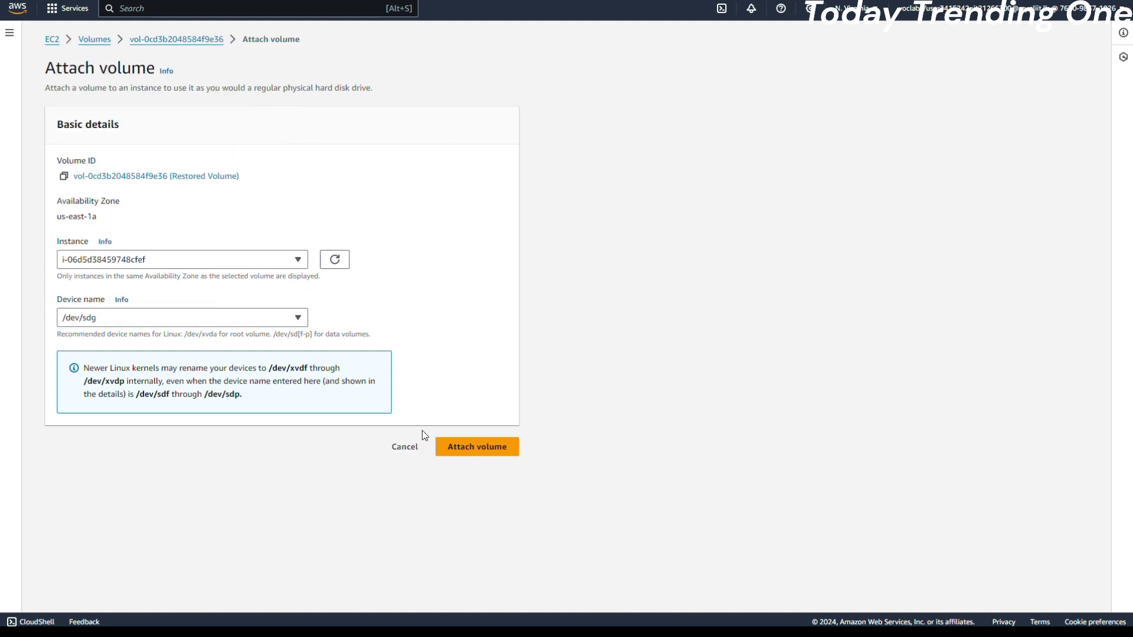
pyautogui.click(469, 452)
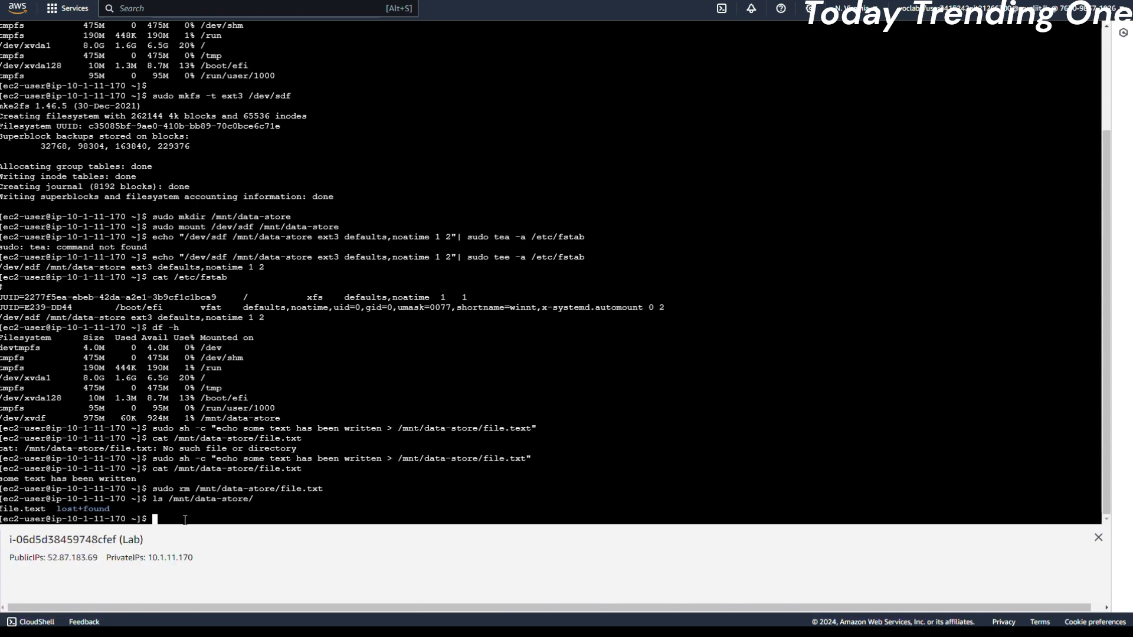
# Create the directory /mnt/data-store2 with sudo mkdir in the Lab instance's terminal
pyautogui.write('sudi=')
pyautogui.press('BackSpace')
pyautogui.press('BackSpace')
pyautogui.write('o mkdir /mnt')
pyautogui.press('BackSpace')
pyautogui.write('/data-store2')
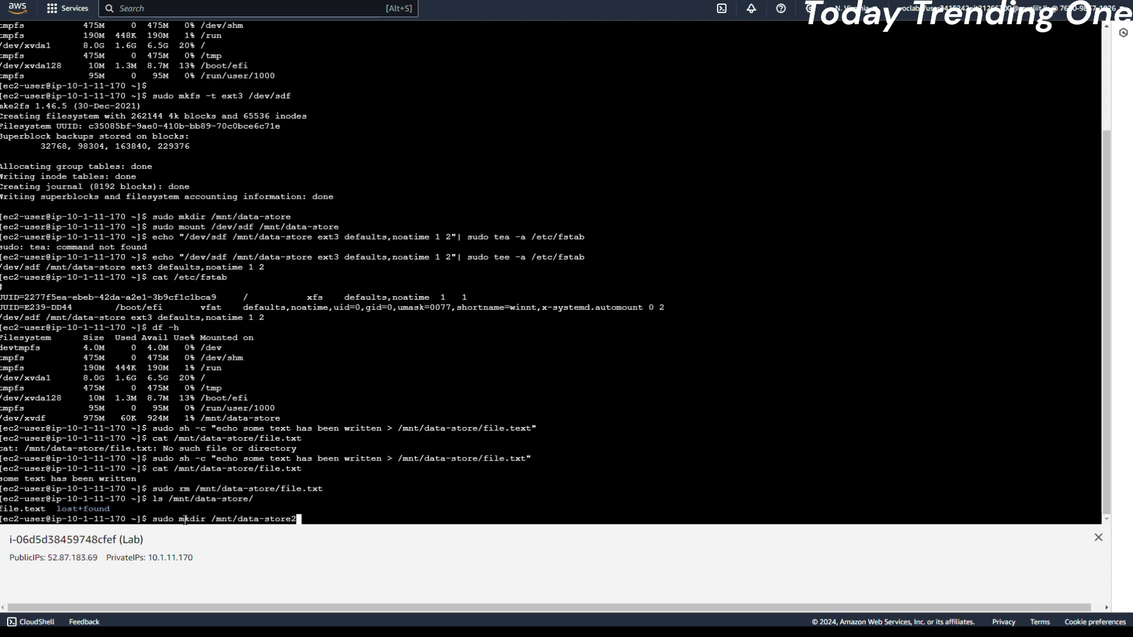
pyautogui.press('Return')
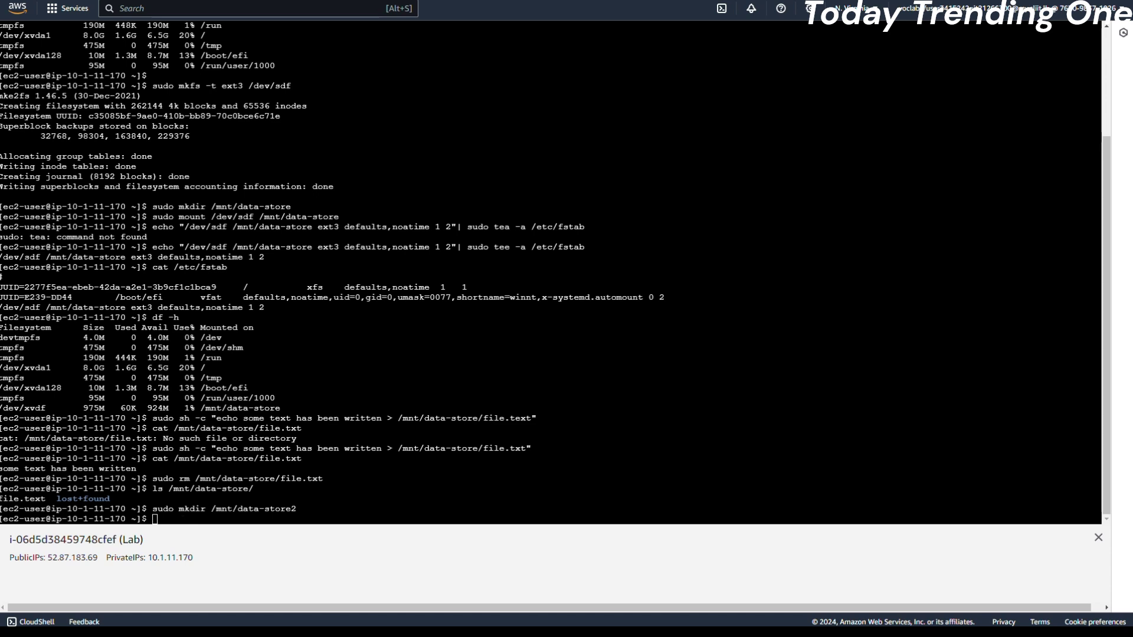
# Mount /dev/sdg at /mnt/data-store2 with sudo mount, and list the contents of that directory
pyautogui.click(166, 514)
pyautogui.rightClick(166, 514)
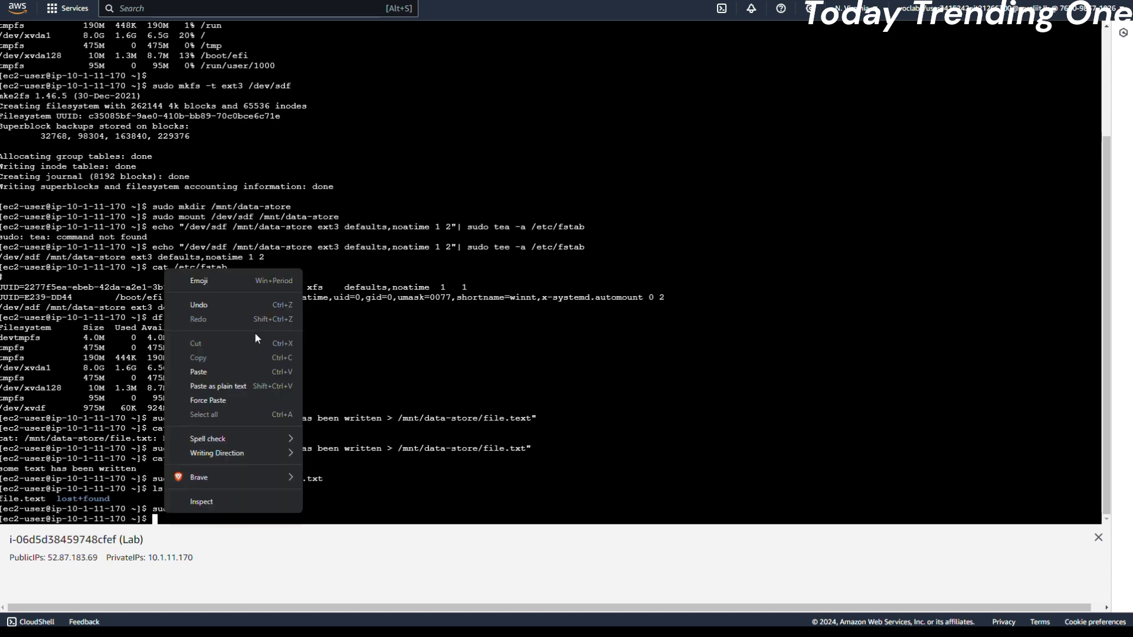
pyautogui.click(232, 371)
pyautogui.press('Return')
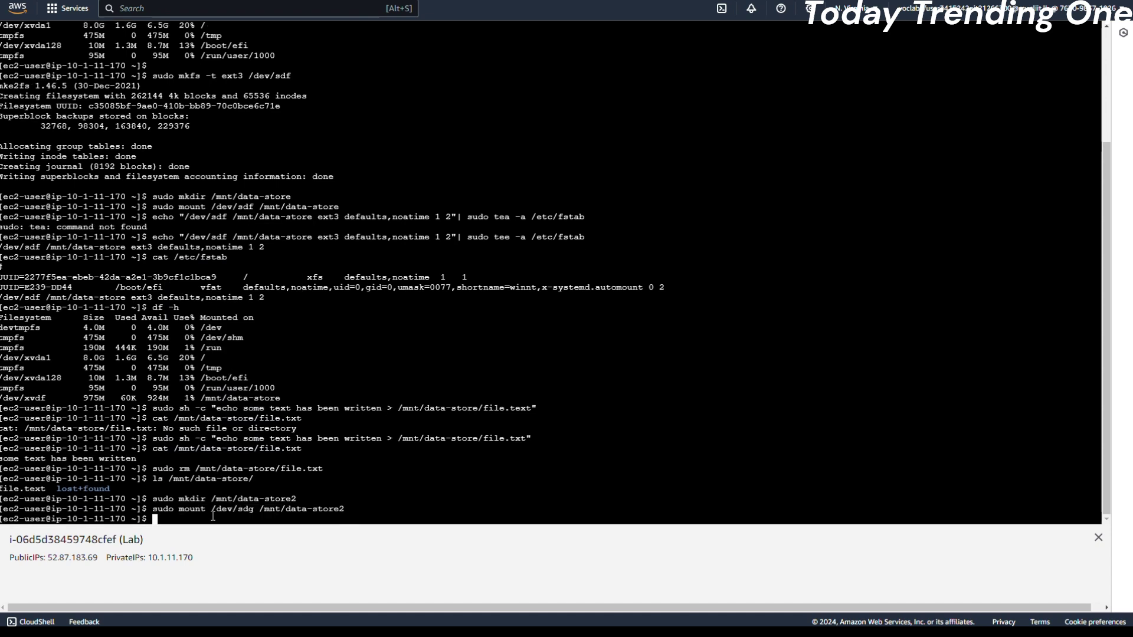
pyautogui.write('ls /mnt/data-store2/')
pyautogui.press('Return')
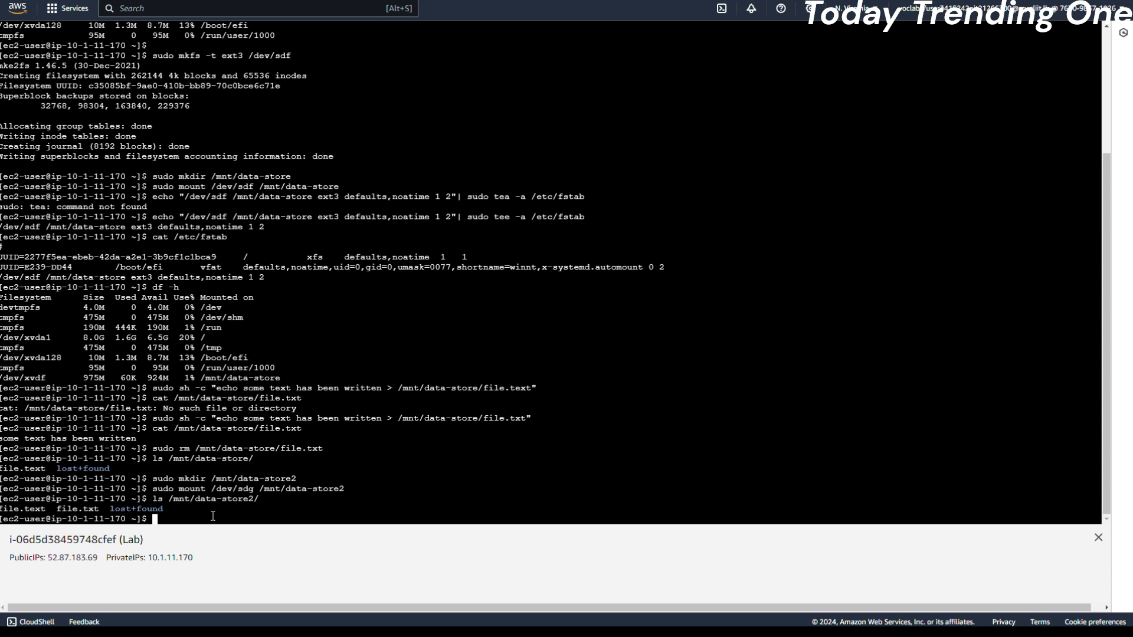